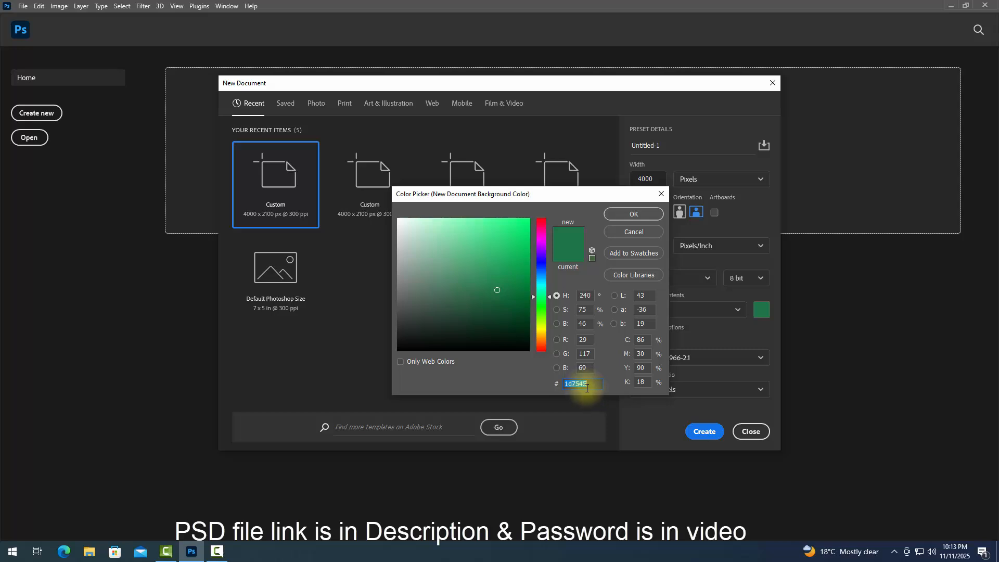
Step: Create a 4000 x 2100 px, 300 ppi document with background colour 196039 and unlock its background layer
text(196039)
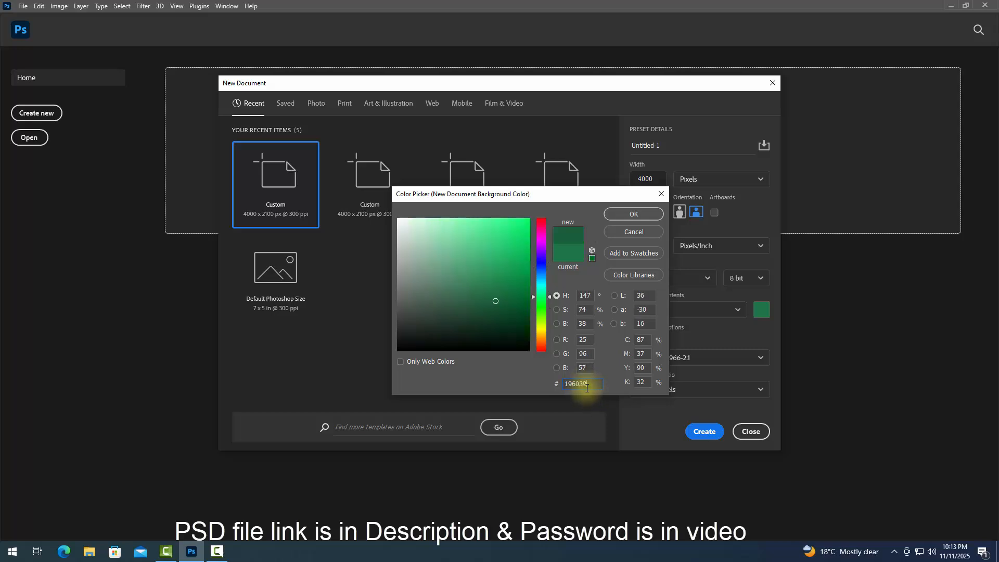
click(644, 215)
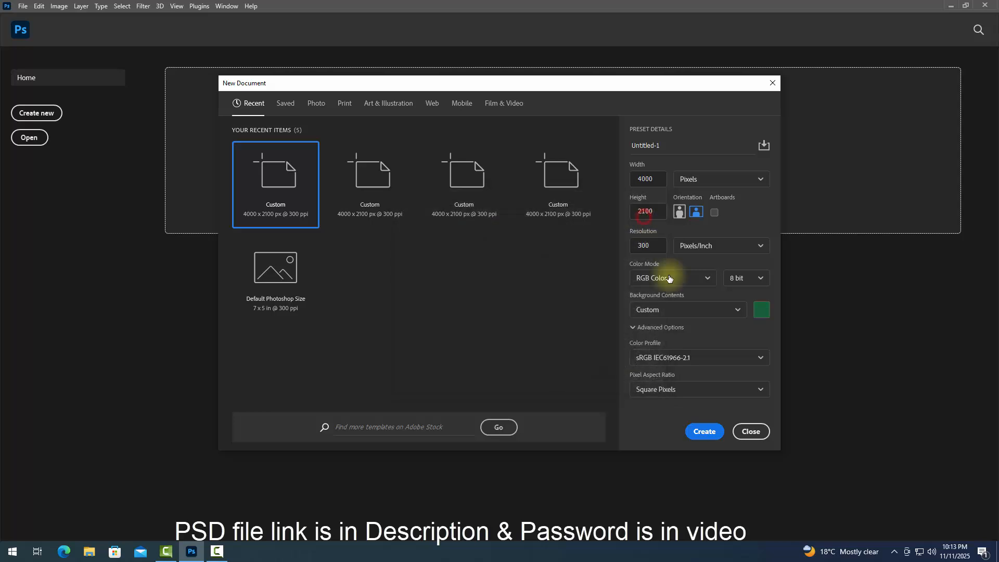
click(701, 431)
click(978, 410)
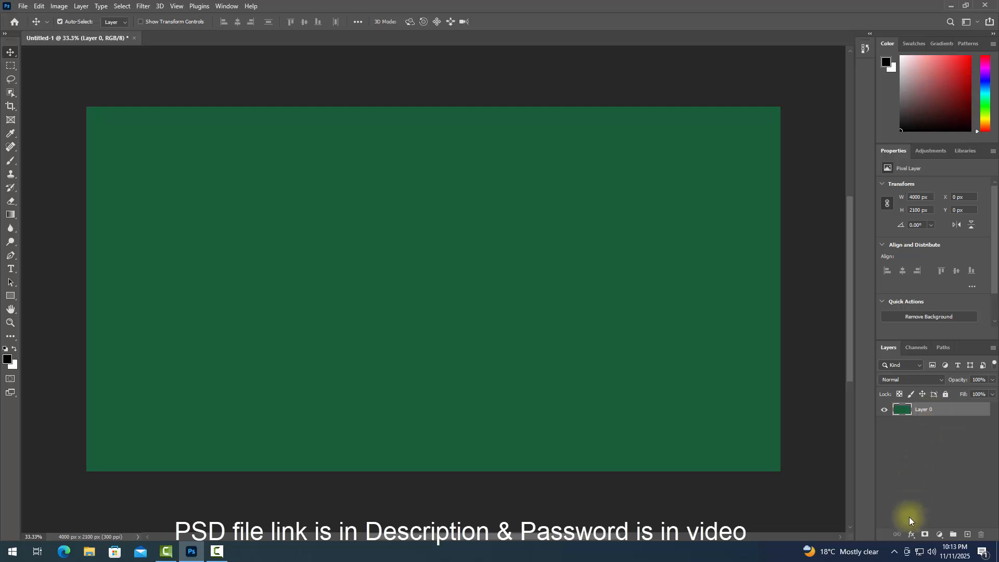
Step: Add a Color Overlay style to Layer 0 using colour e33073, Normal blend mode and 75% opacity
click(912, 535)
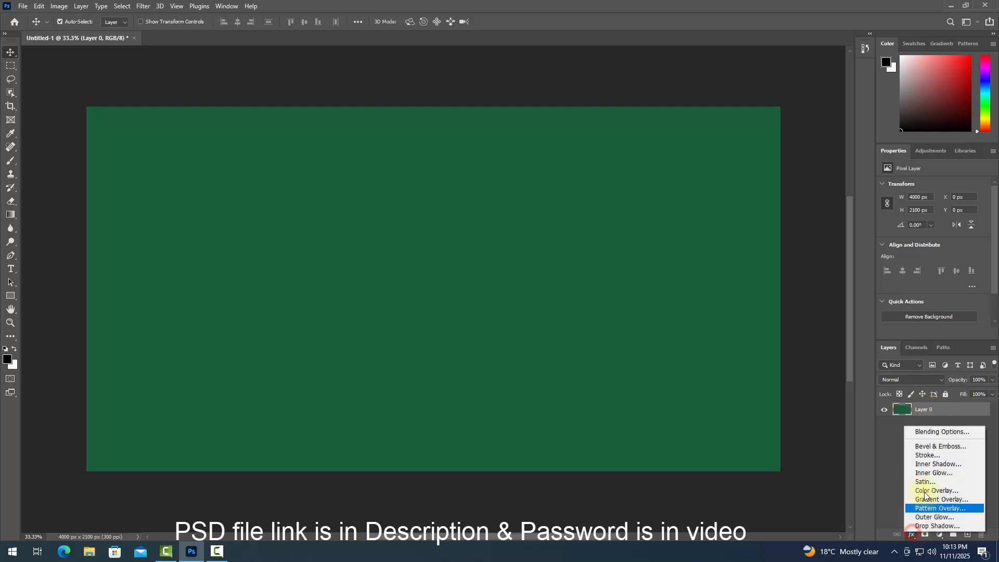
click(933, 432)
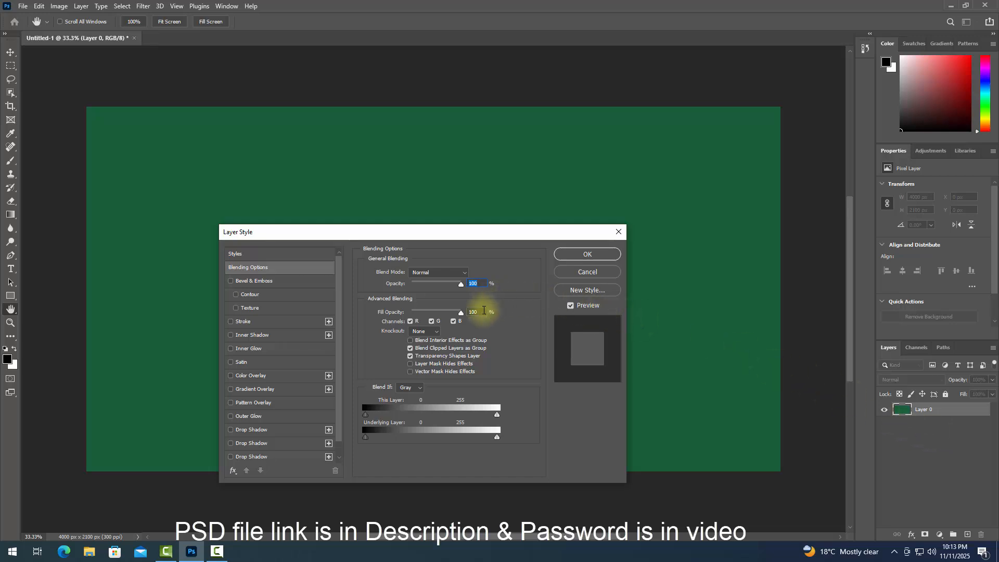
click(481, 312)
click(276, 375)
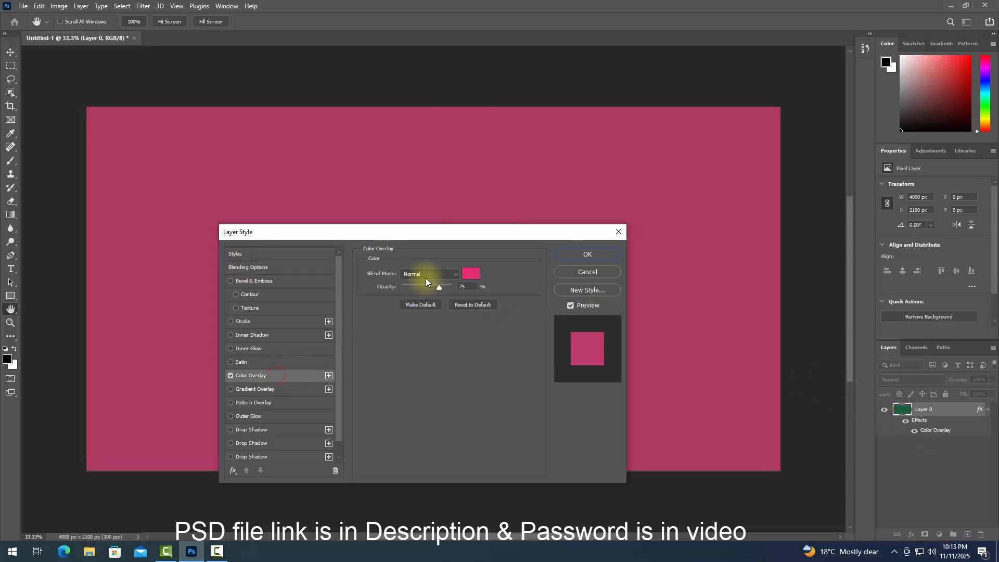
click(469, 273)
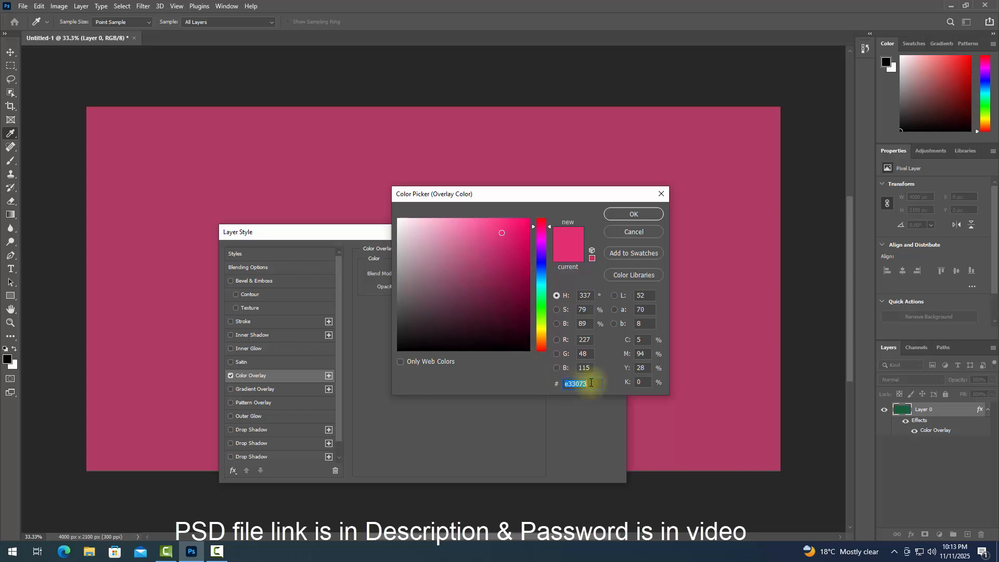
drag(591, 384, 547, 385)
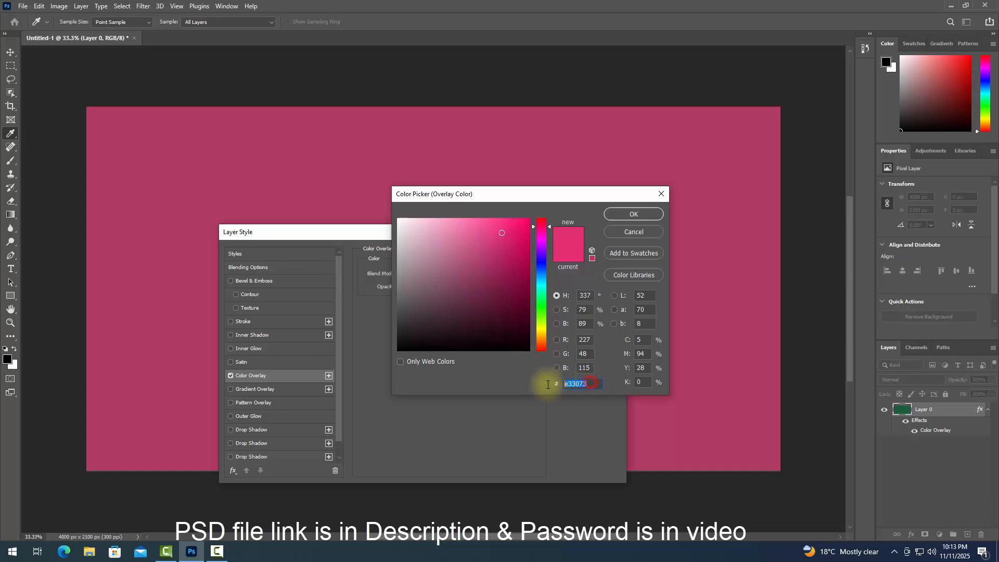
click(629, 213)
click(603, 254)
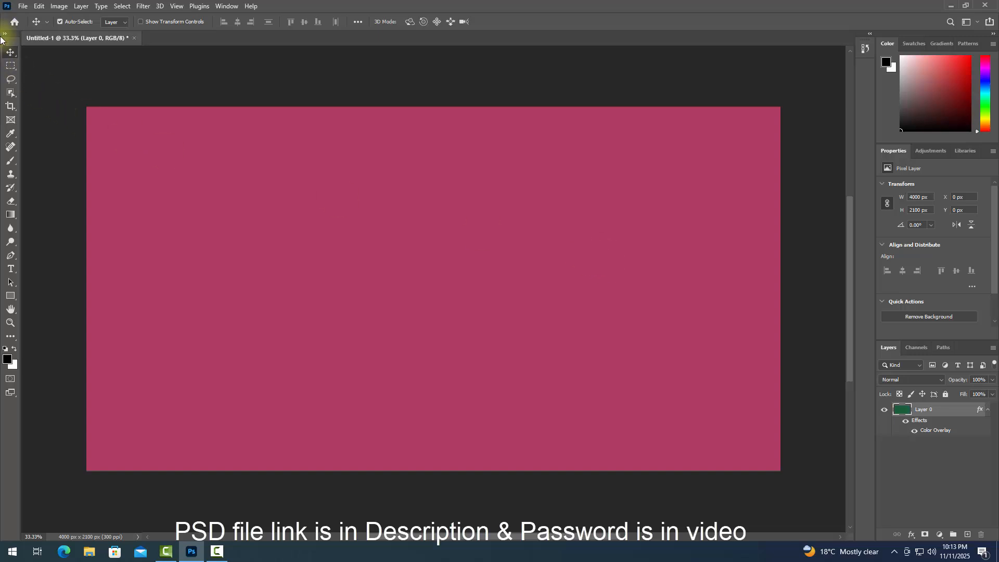
Step: Place the PND DK image from the Desktop as an embedded object and scale it to about 321% to cover the canvas
click(22, 7)
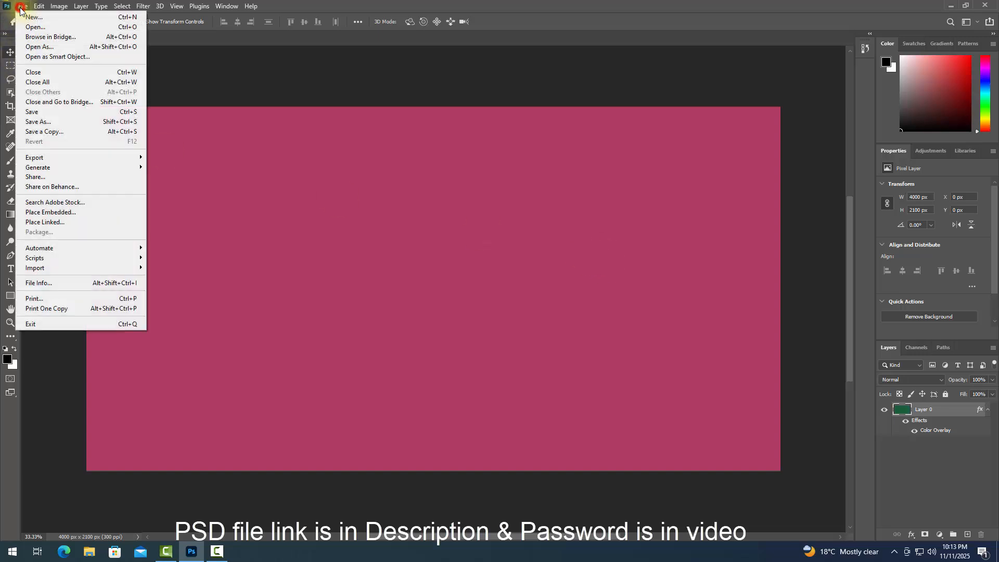
click(52, 211)
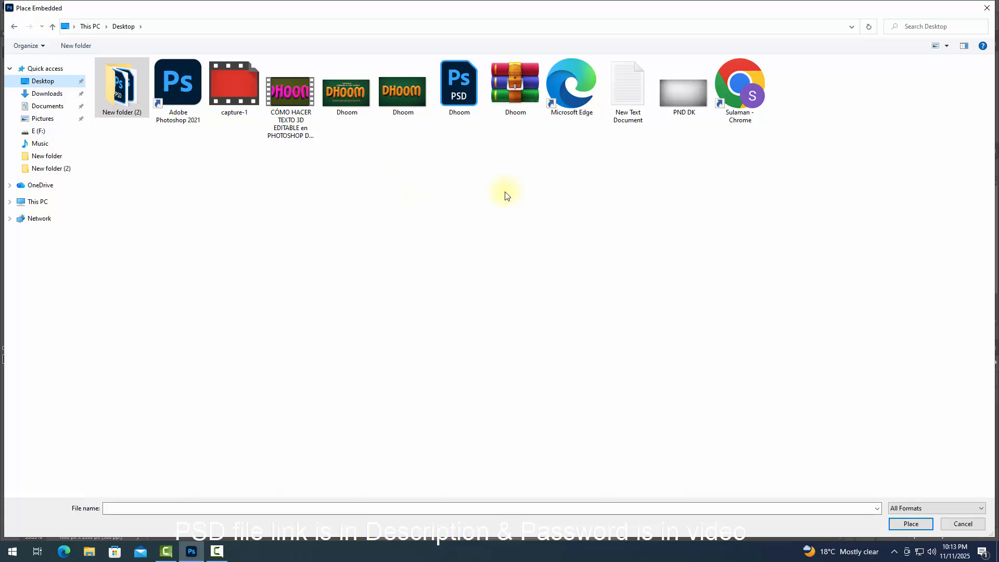
click(692, 103)
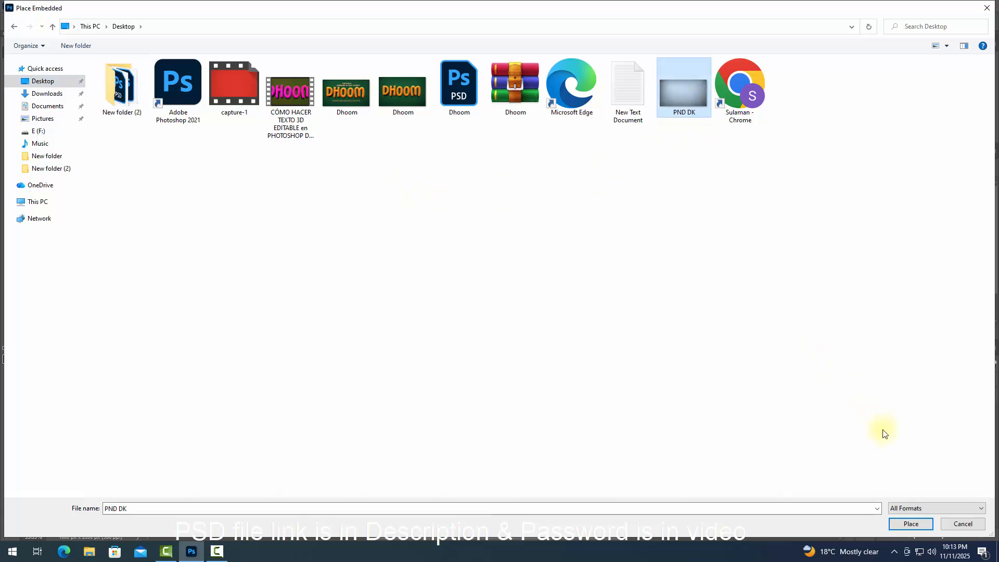
click(921, 528)
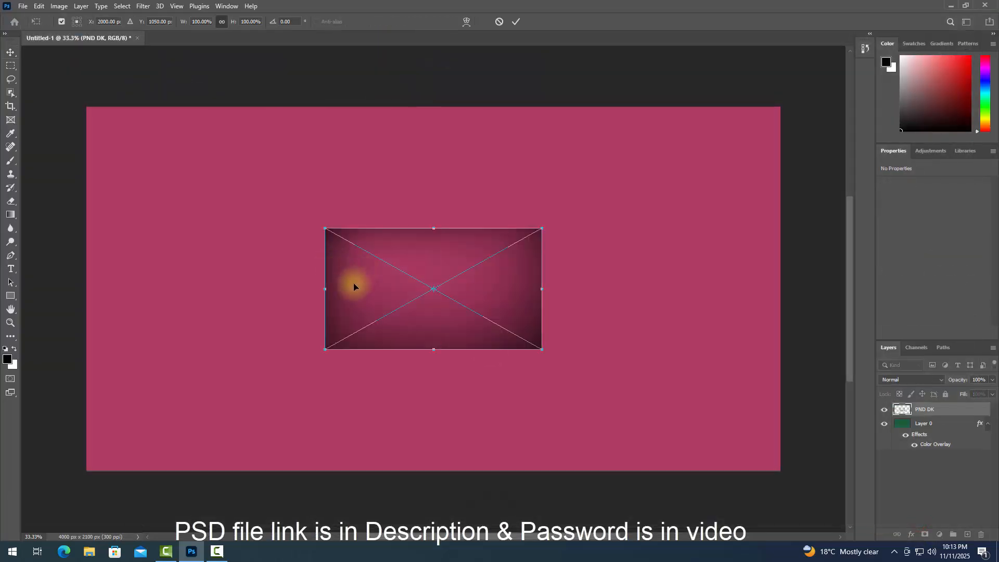
drag(325, 349, 67, 464)
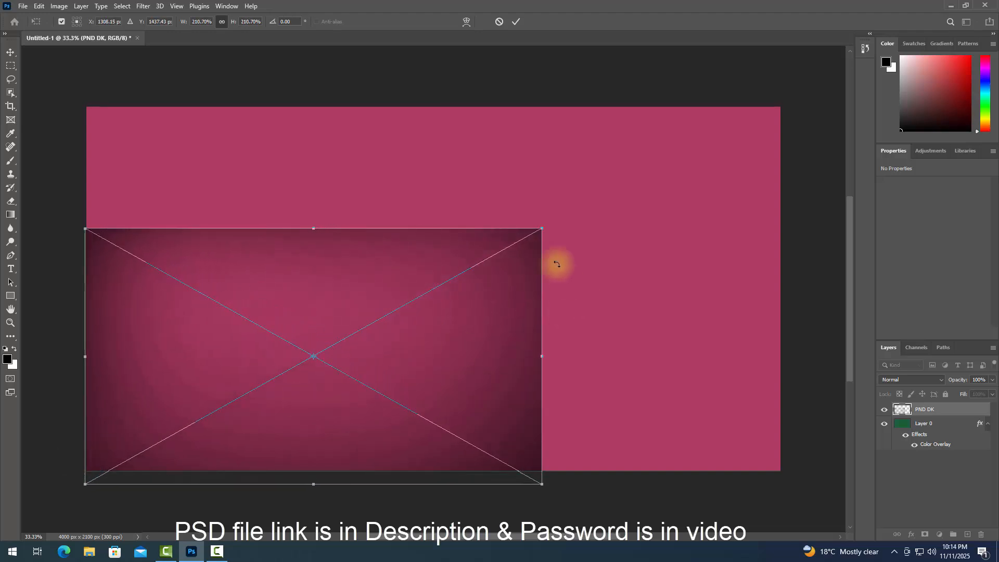
drag(539, 227, 786, 102)
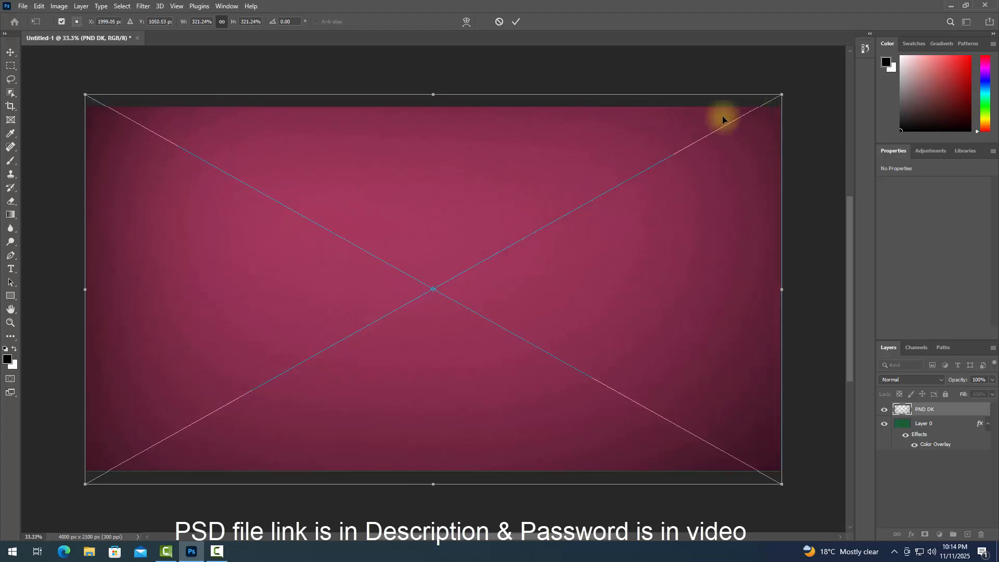
click(517, 22)
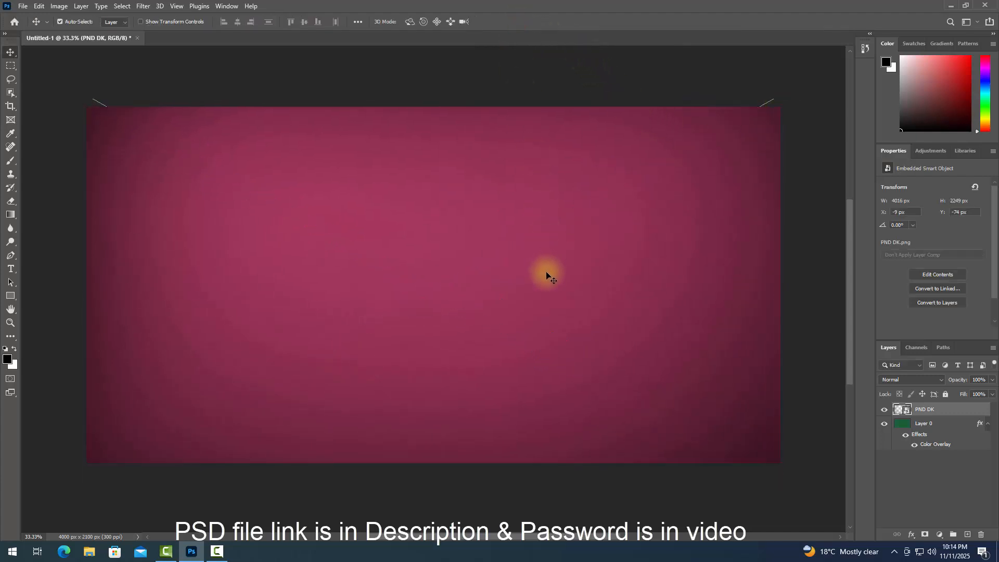
Step: Group the PND DK layer and Layer 0 into a group named Background
click(988, 423)
shift+click(939, 423)
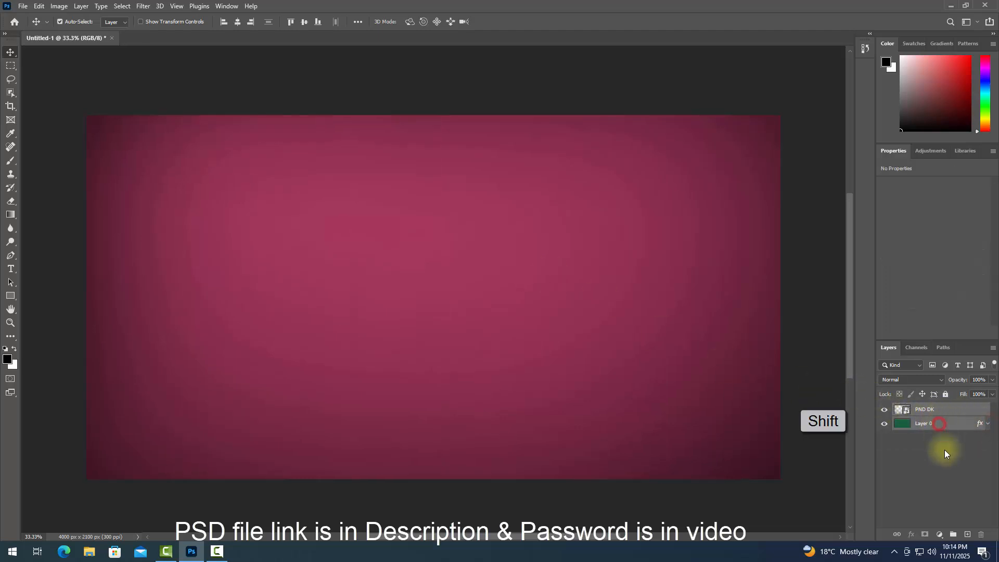
click(952, 539)
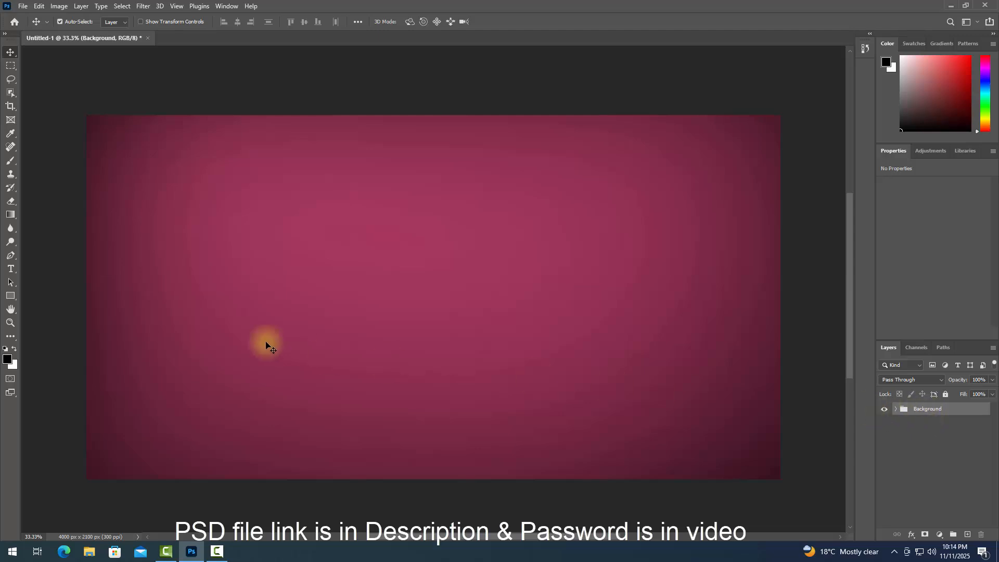
Step: Add the horizontal text "Chrome" on the canvas in black Bestoom Bold at 249.5 pt
click(11, 270)
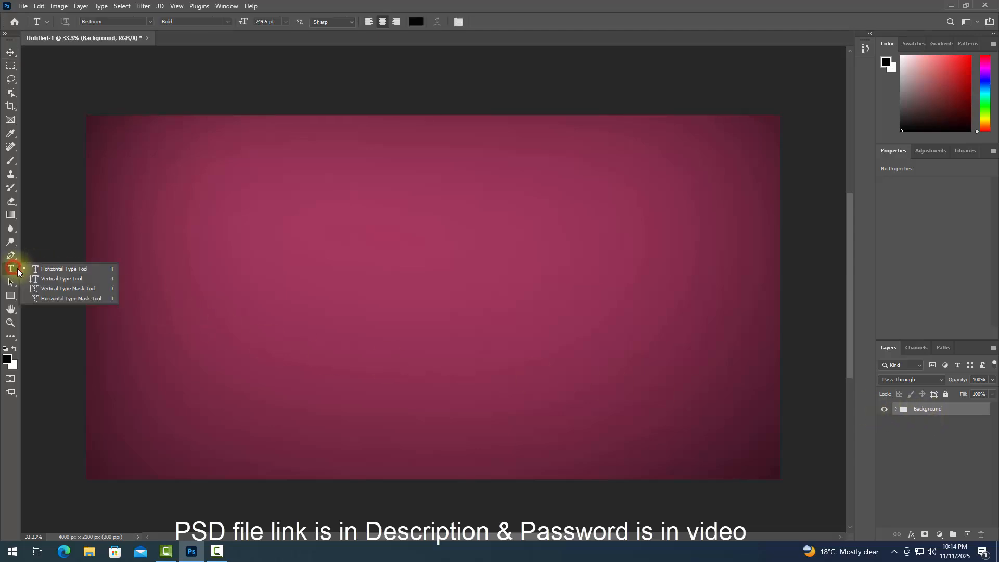
click(63, 269)
click(391, 333)
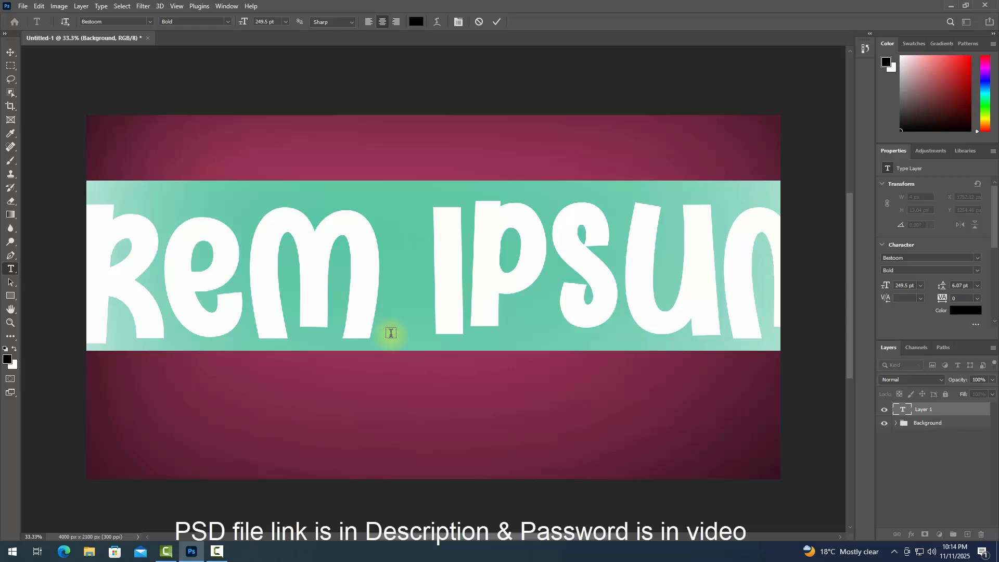
text(Chrome)
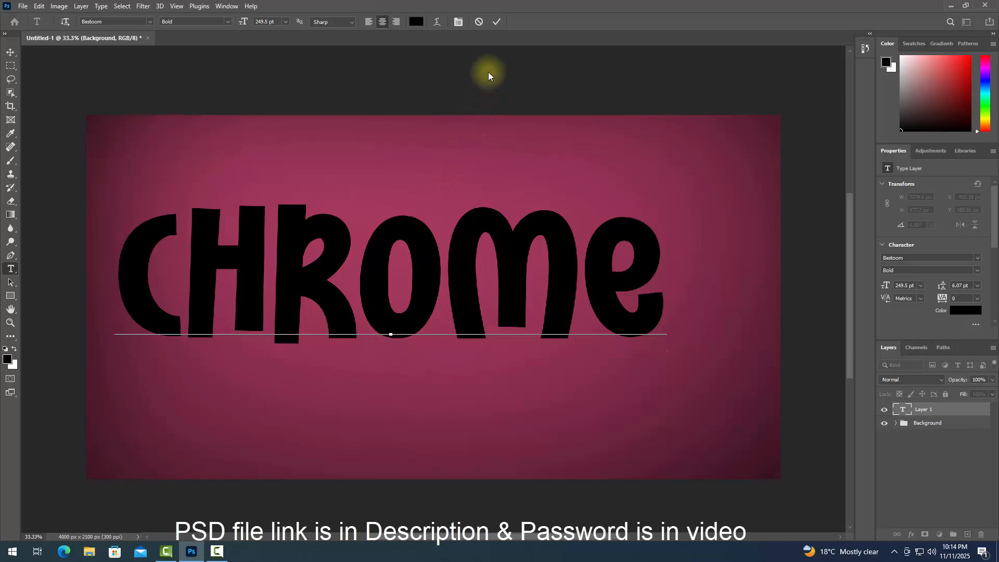
click(497, 21)
Step: Centre the Chrome text horizontally and vertically on the whole canvas
key(ctrl+a)
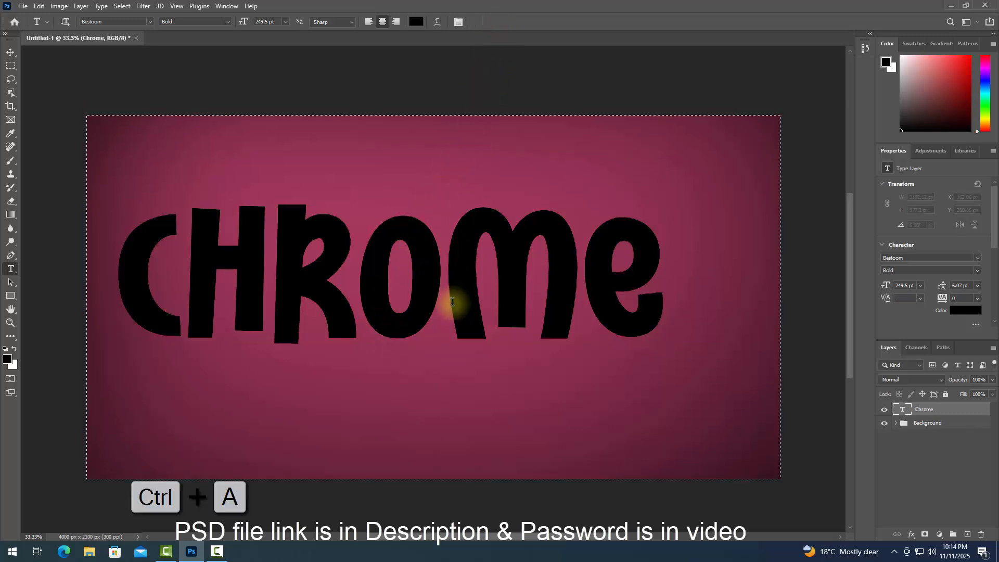
key(v)
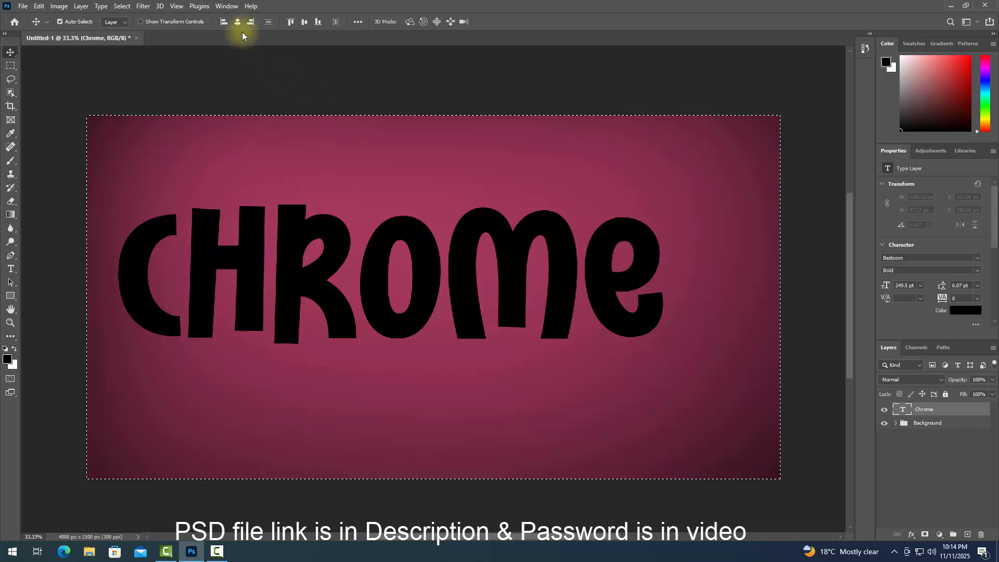
click(238, 22)
click(304, 24)
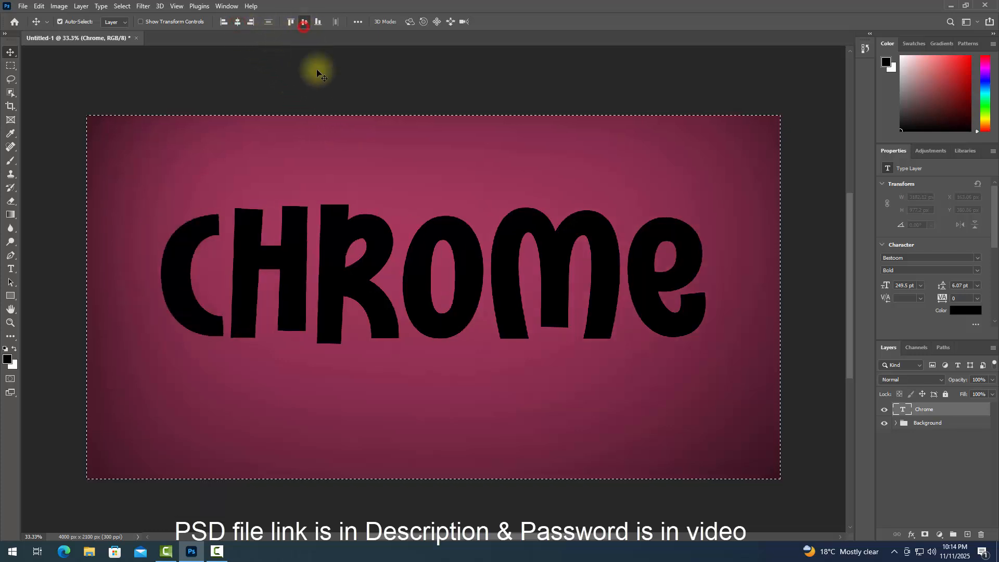
Step: Warp the Chrome text into an upward arc with a bend of about 25.5% and move it slightly down
key(ctrl+t)
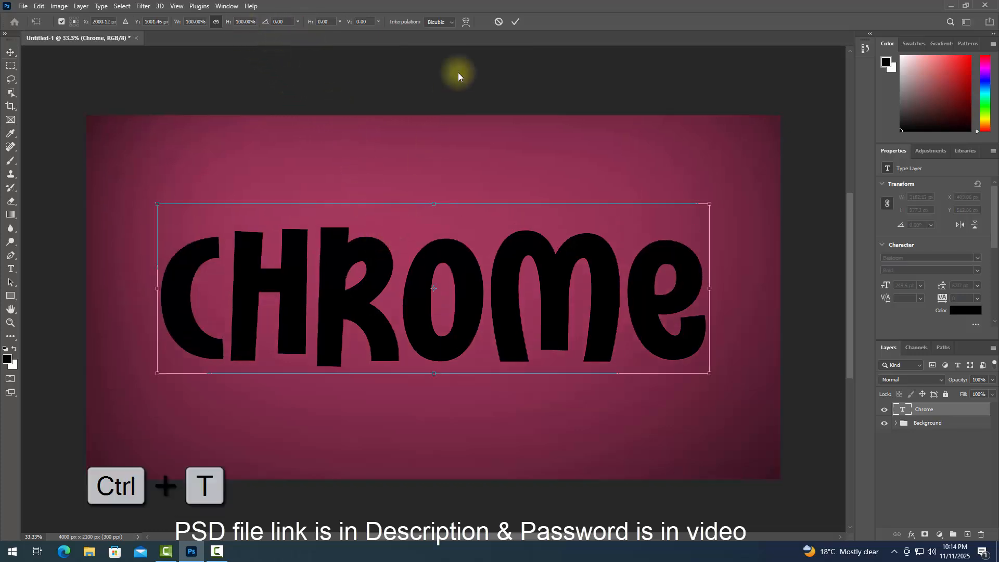
click(466, 22)
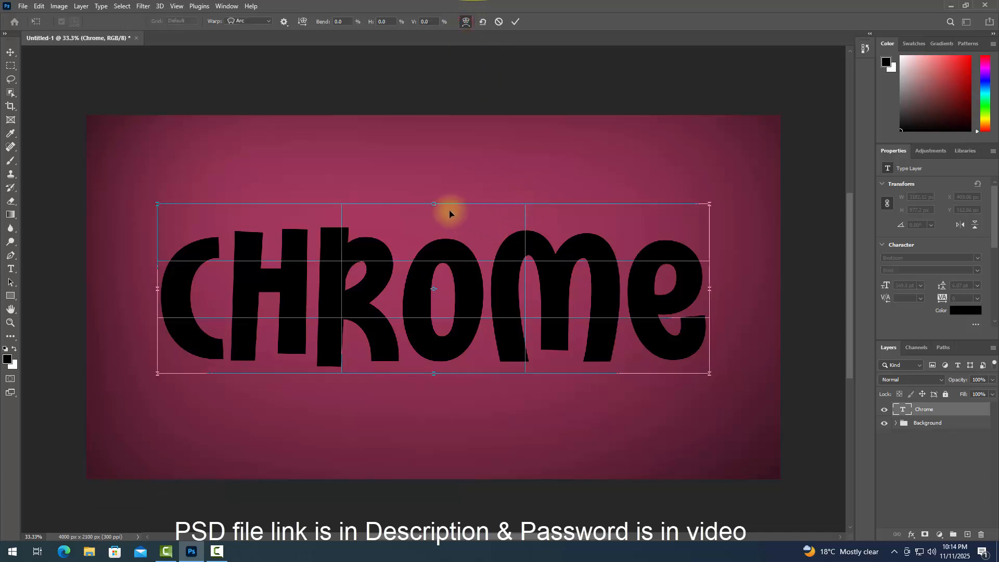
drag(435, 203, 437, 148)
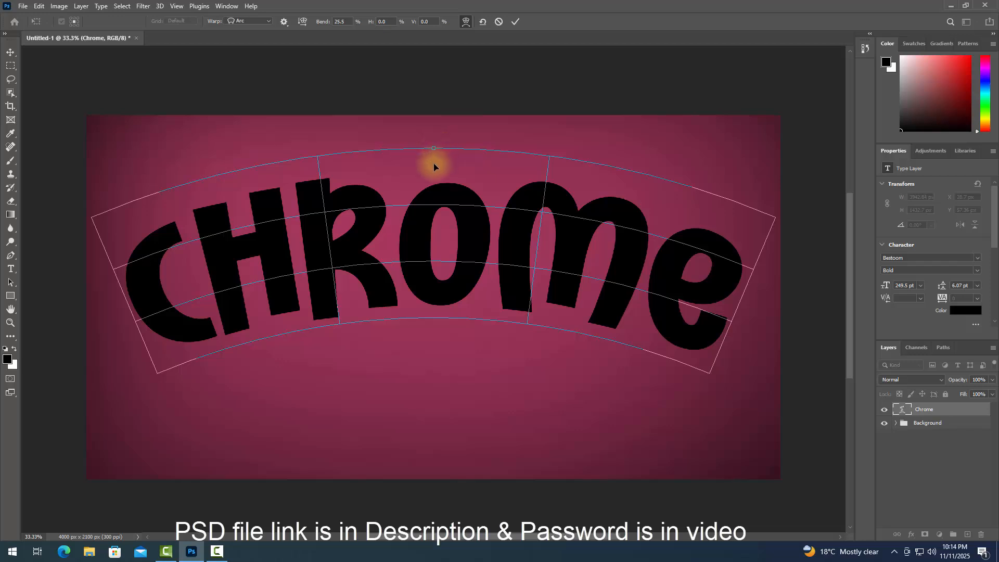
click(515, 22)
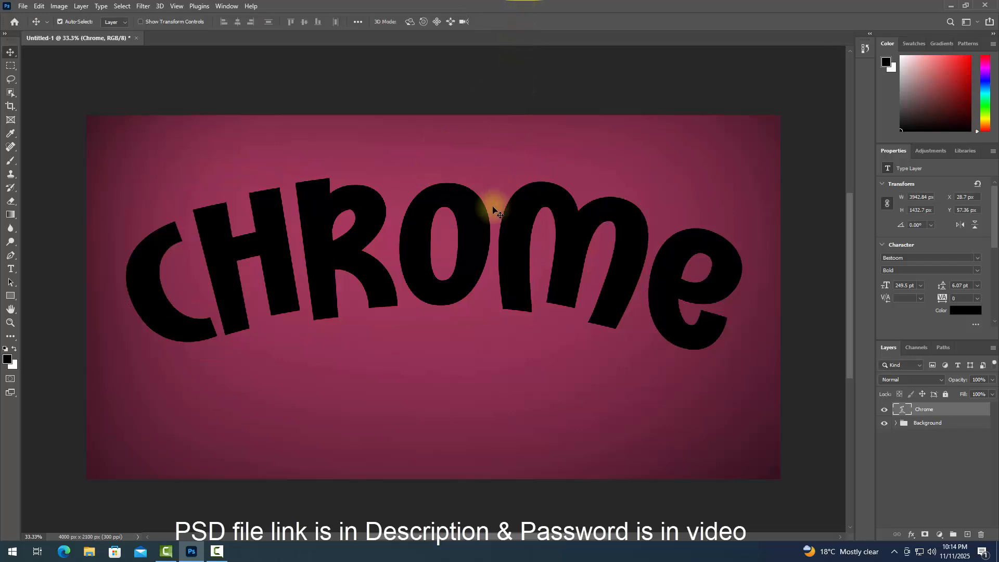
drag(487, 227, 486, 259)
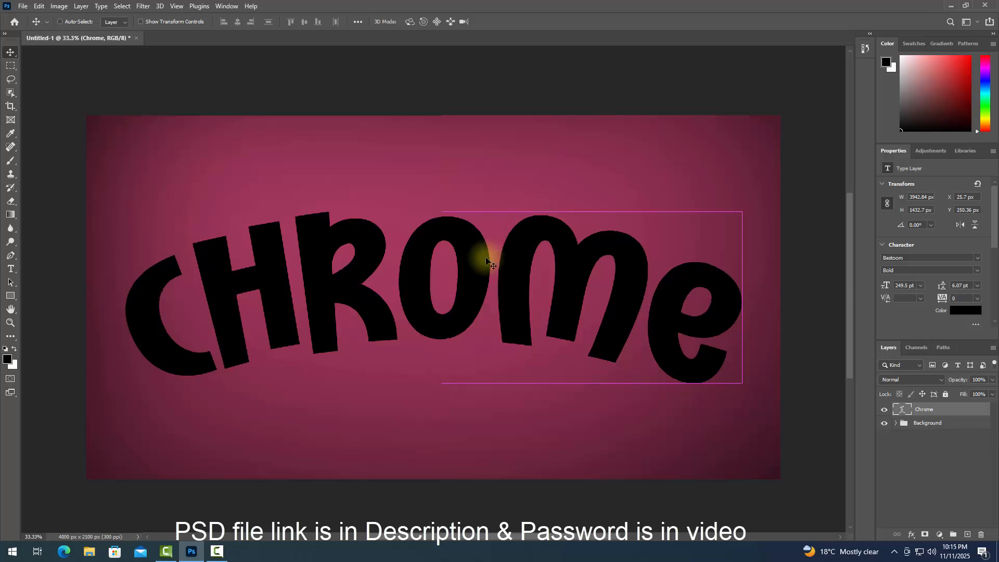
Step: Scale the Chrome text to 100.2% with the transform reference point at the bottom centre of its bounding box
key(ctrl+t)
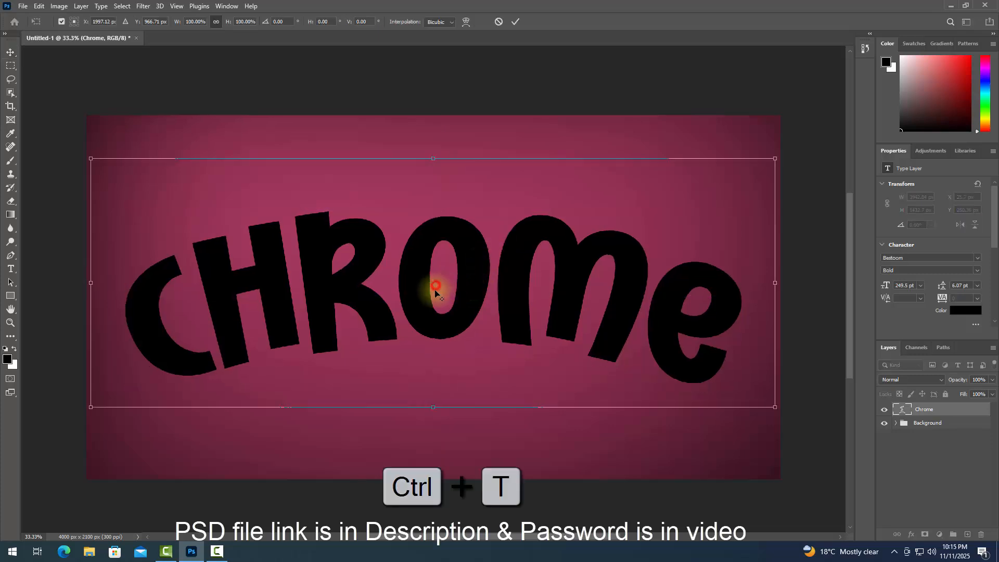
drag(437, 290, 433, 407)
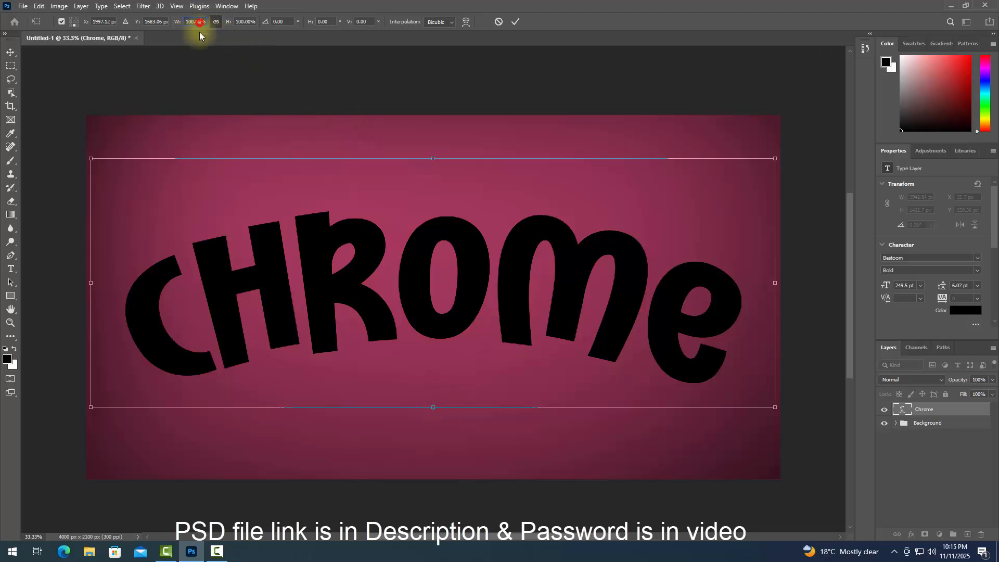
text(20)
key(Return)
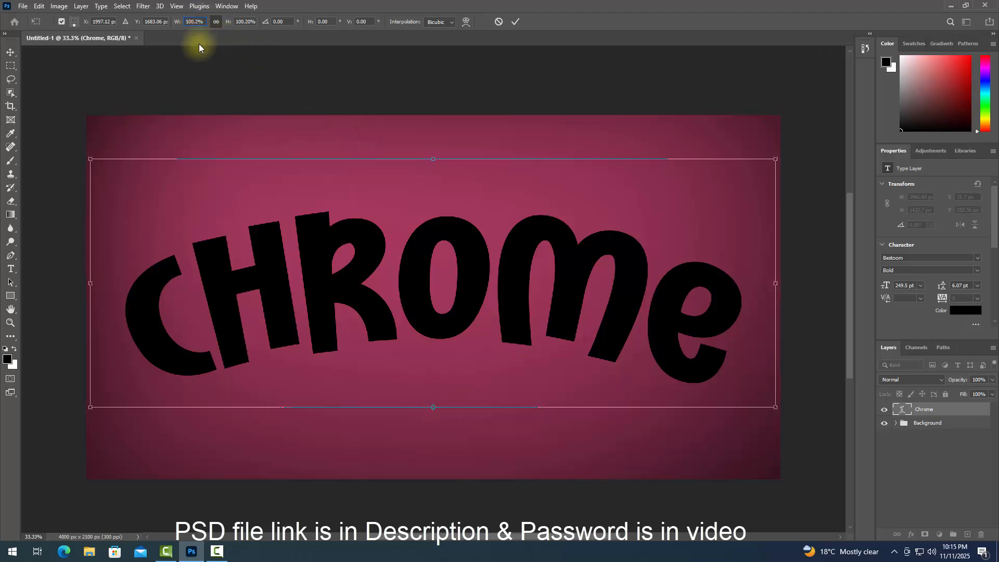
click(517, 22)
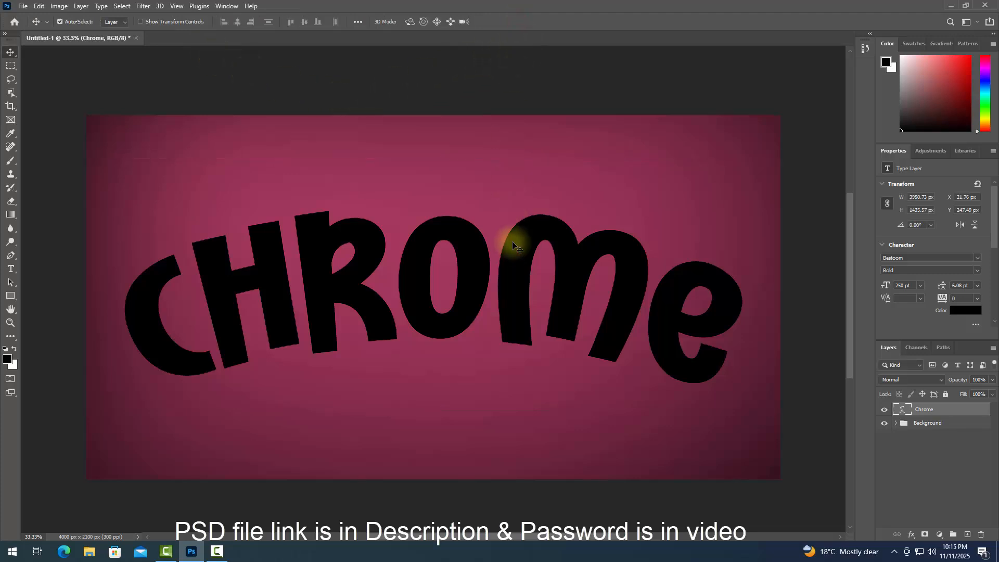
Step: Convert the Chrome text layer to a smart object and rename it Shadow
right_click(936, 409)
click(868, 202)
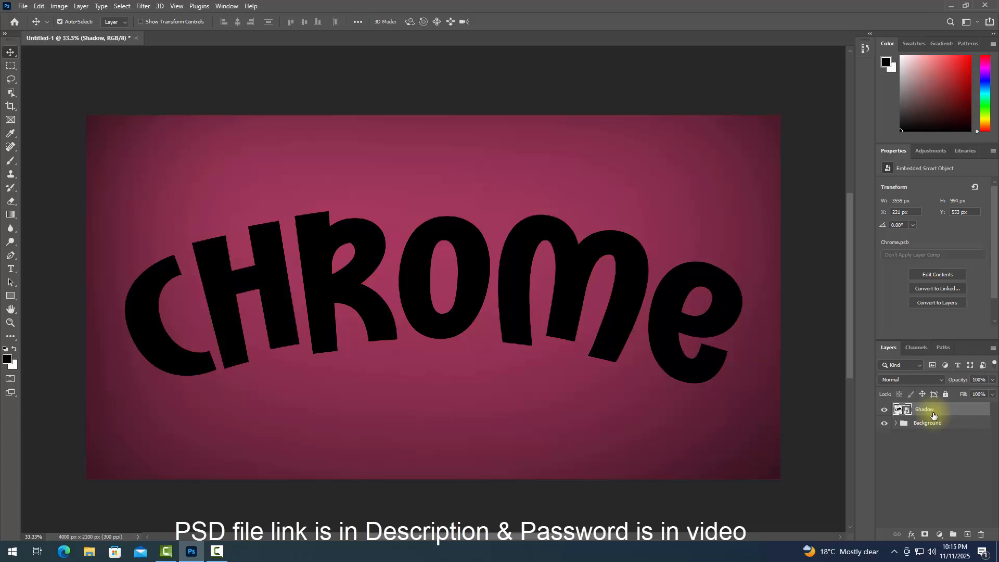
Step: Add a drop shadow to the Shadow layer with global light off, a 97° angle, 22 px distance and 21 px size
click(911, 534)
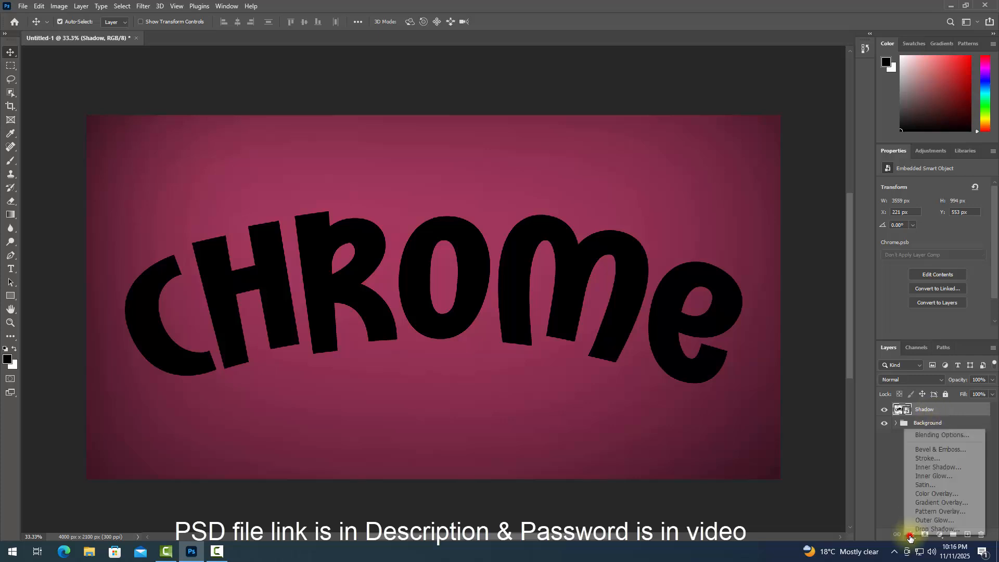
click(927, 436)
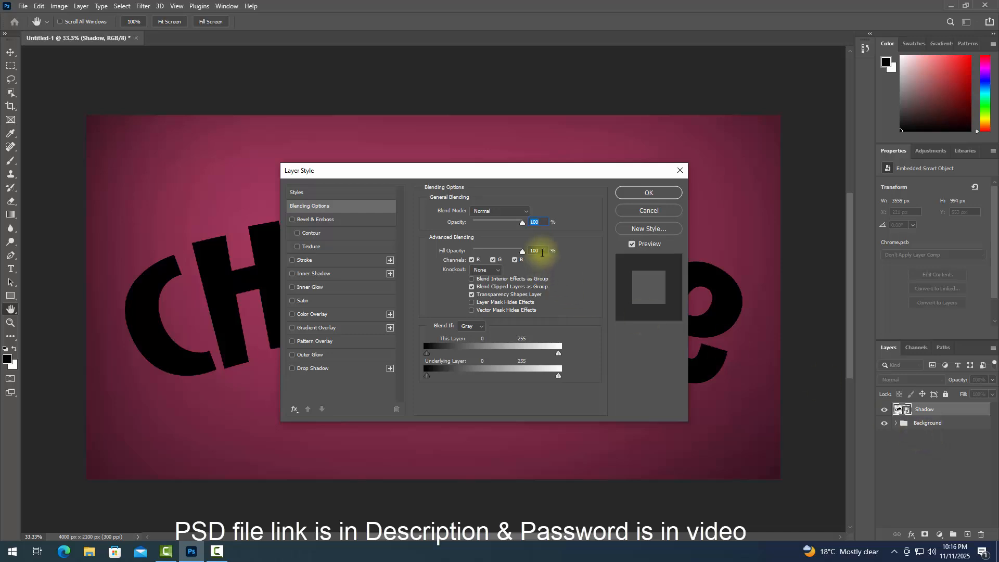
click(541, 250)
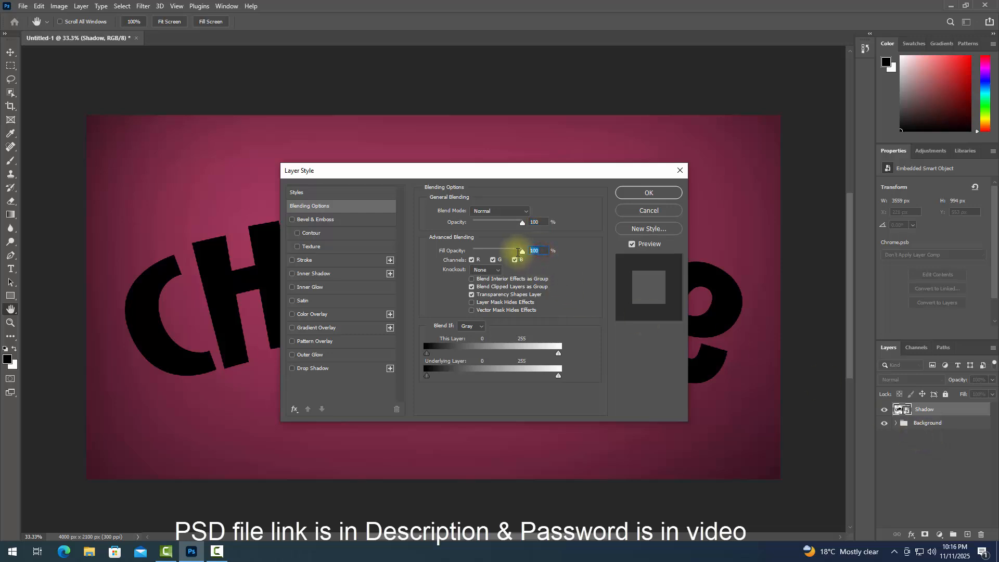
click(358, 369)
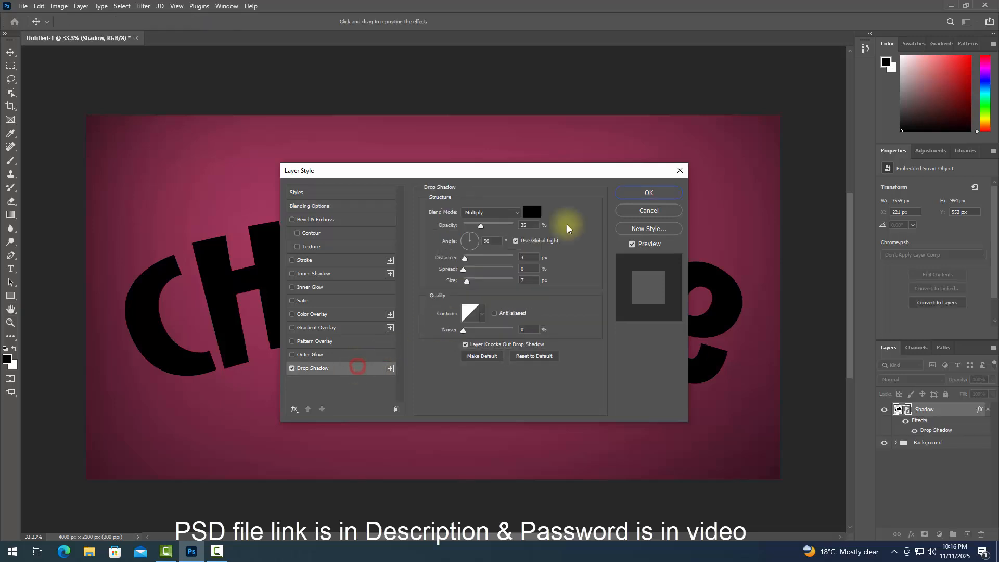
click(532, 224)
click(514, 242)
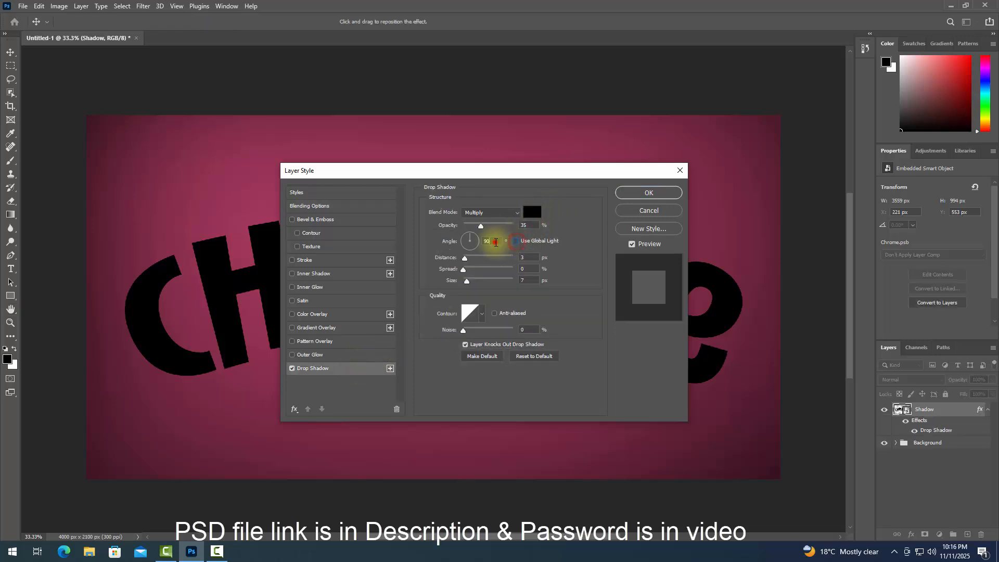
double_click(491, 241)
text(9)
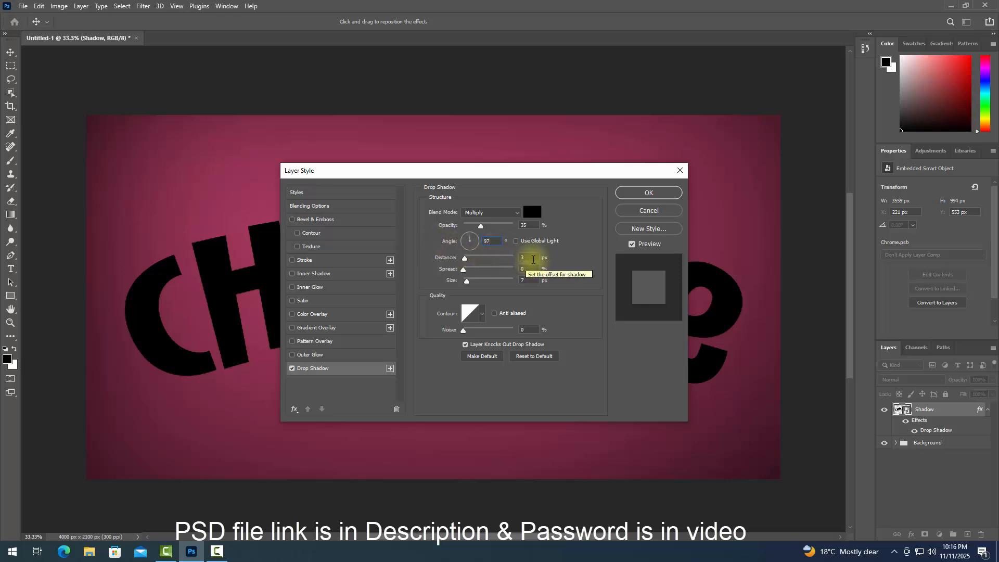
click(529, 257)
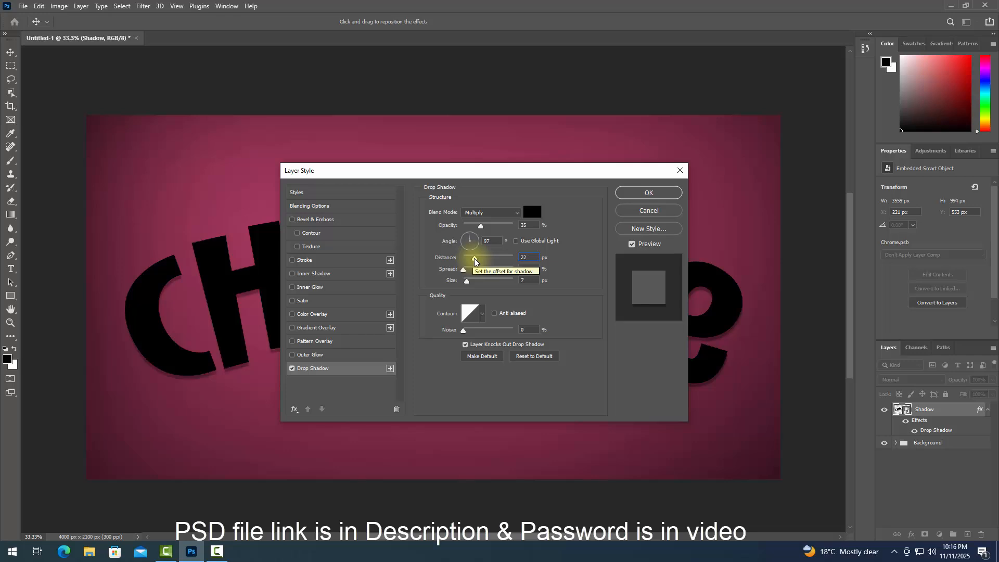
click(529, 280)
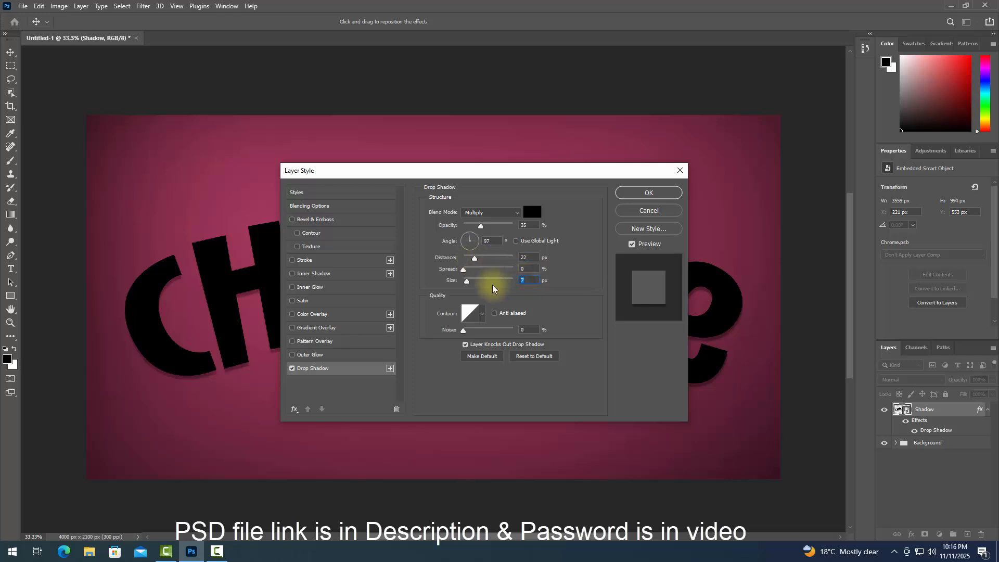
text(21)
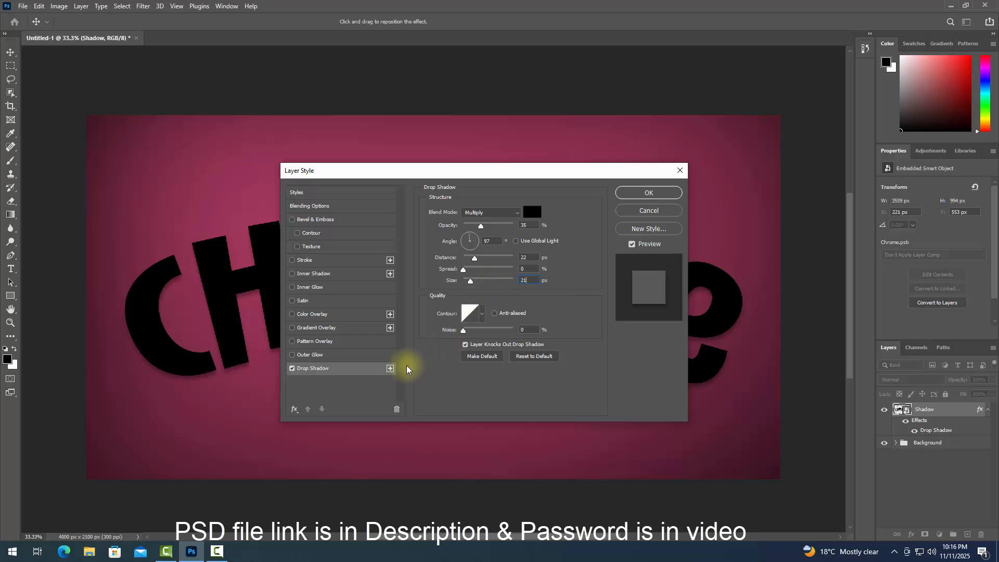
Step: Add a second drop shadow to the Shadow layer with a distance of 42 px and a size of 38 px
click(390, 368)
click(367, 385)
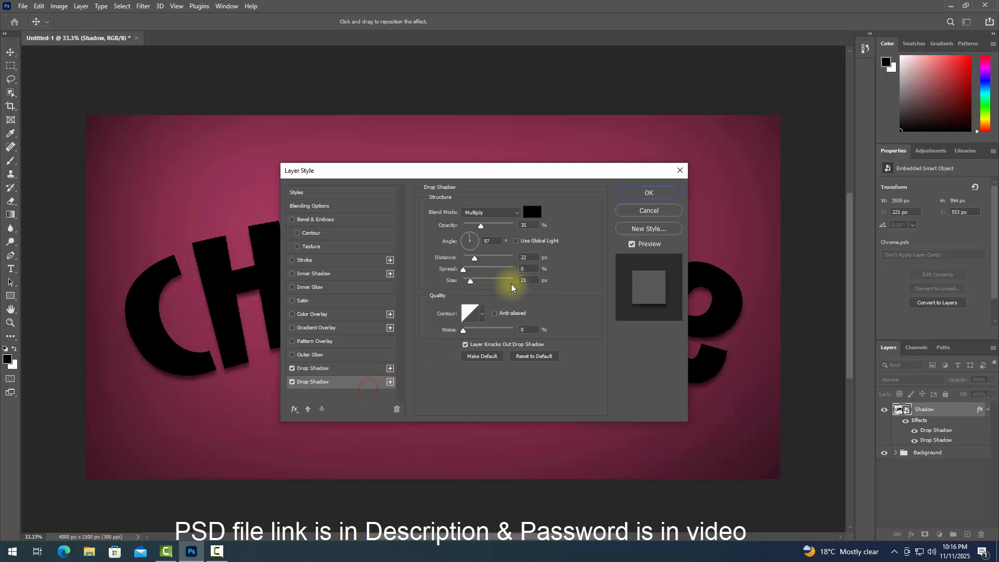
click(528, 257)
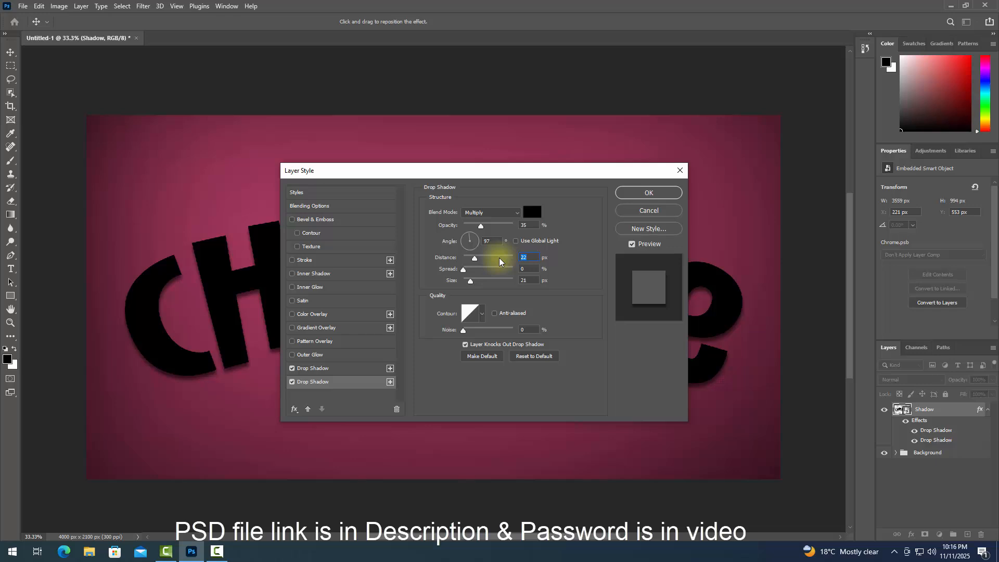
text(42)
click(532, 282)
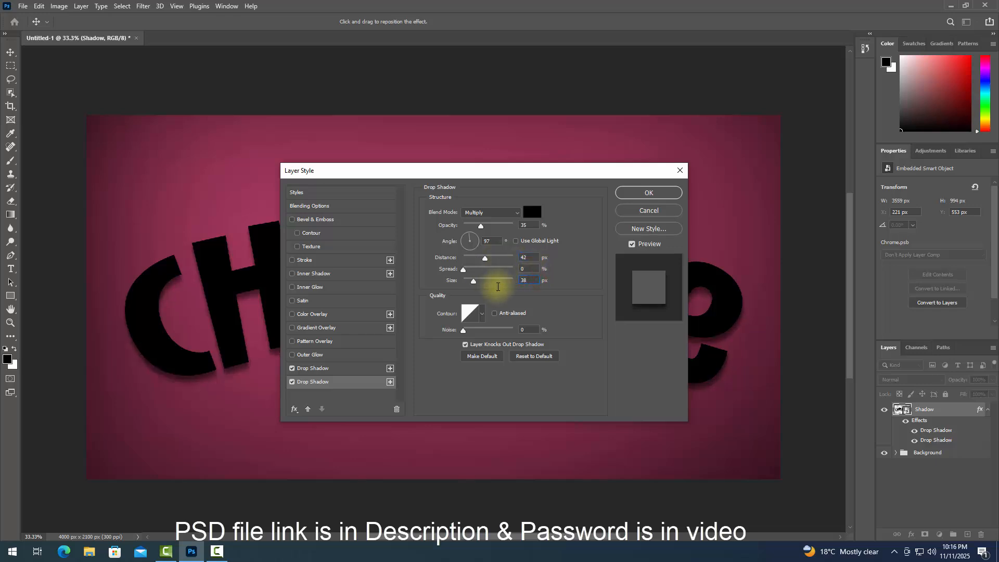
Step: Add a third drop shadow to the Shadow layer with a distance of 65 px and a size of 62 px
click(390, 382)
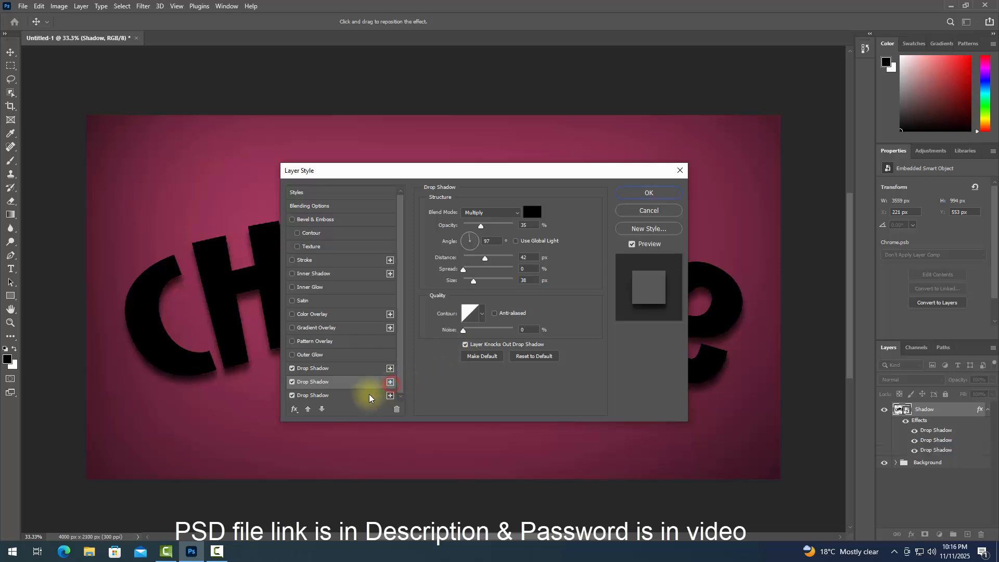
click(345, 394)
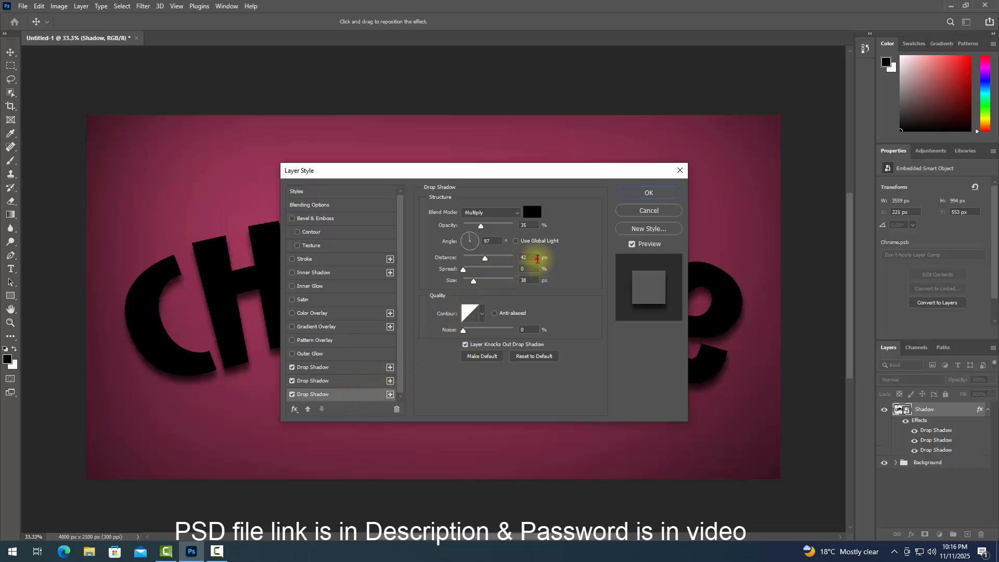
click(537, 257)
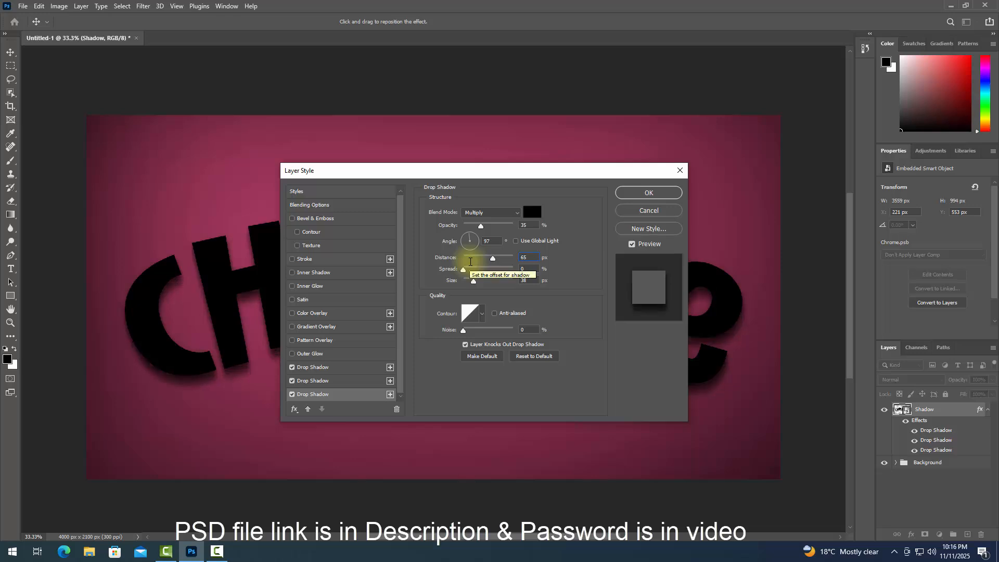
click(536, 280)
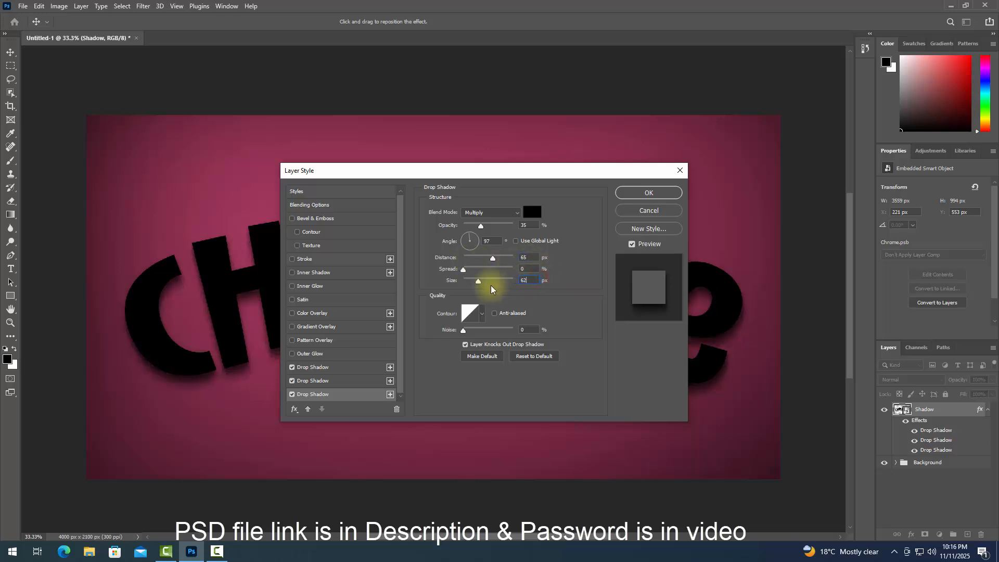
Step: Add a fourth drop shadow with a distance of 98 px and apply the layer style to the Shadow layer
click(389, 394)
click(368, 398)
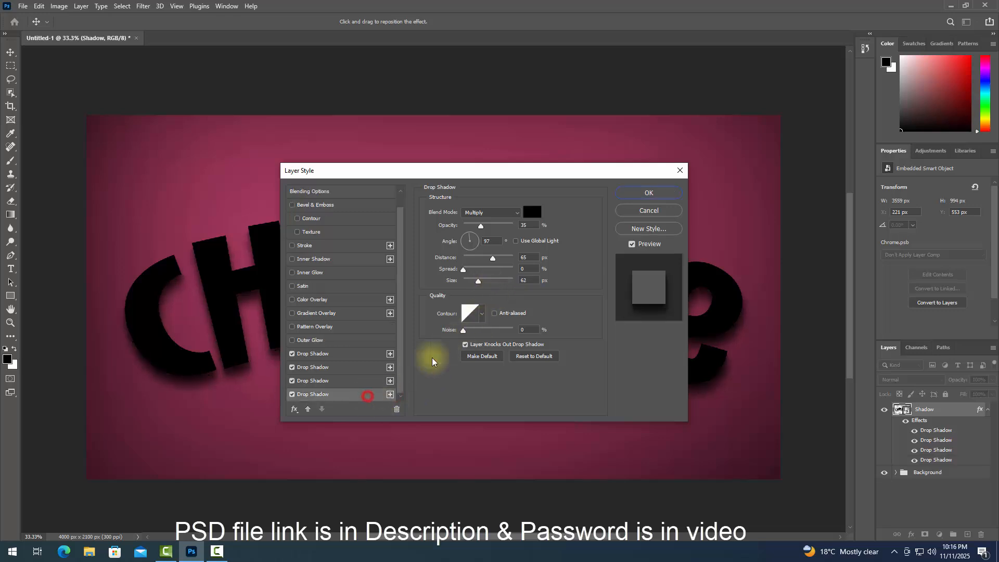
click(533, 258)
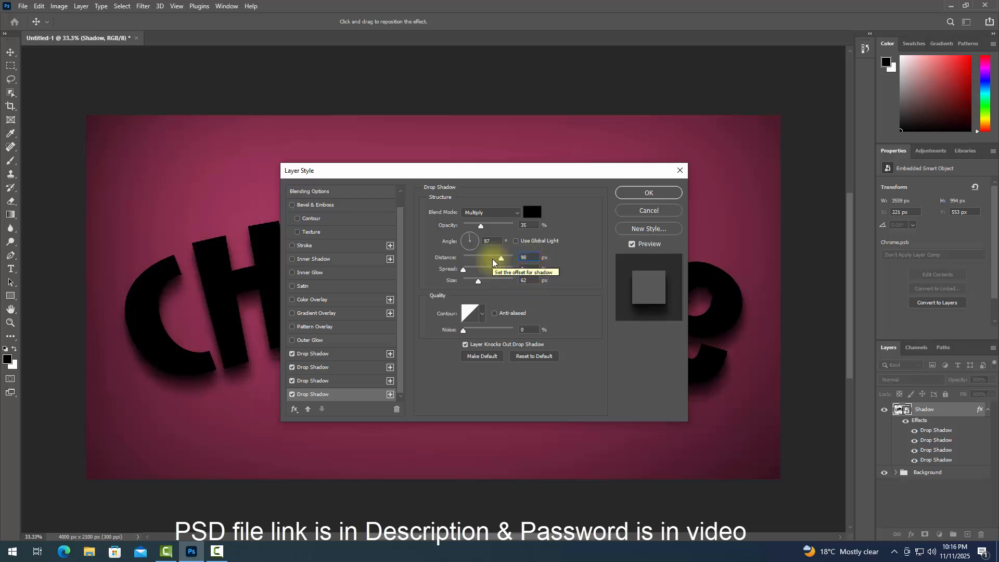
click(528, 280)
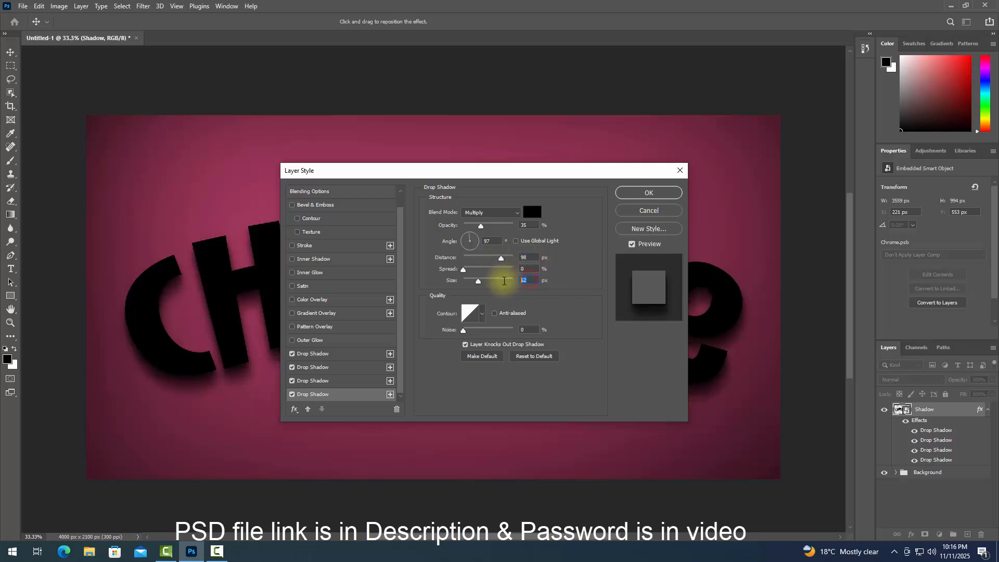
click(657, 194)
Step: Duplicate the Shadow layer while repeating the last transform, and place the original layer in a new group named Shadow
click(989, 409)
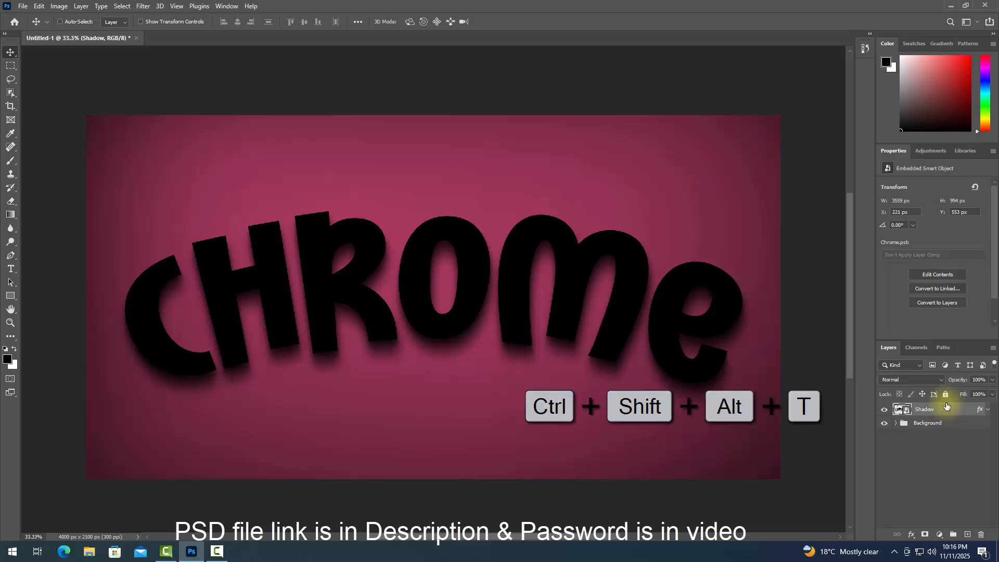
key(ctrl+shift+alt+t)
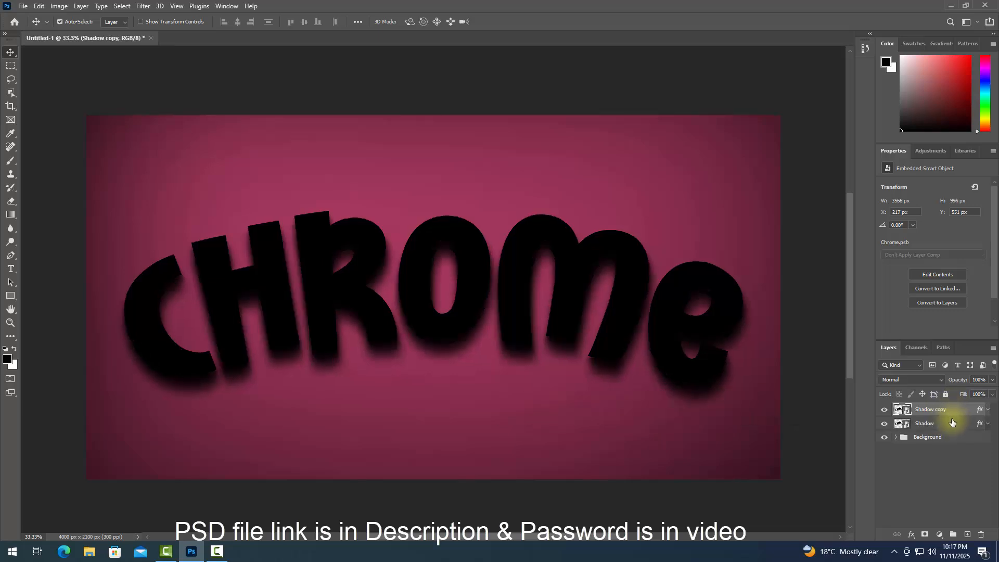
shift+click(950, 426)
drag(949, 426, 954, 535)
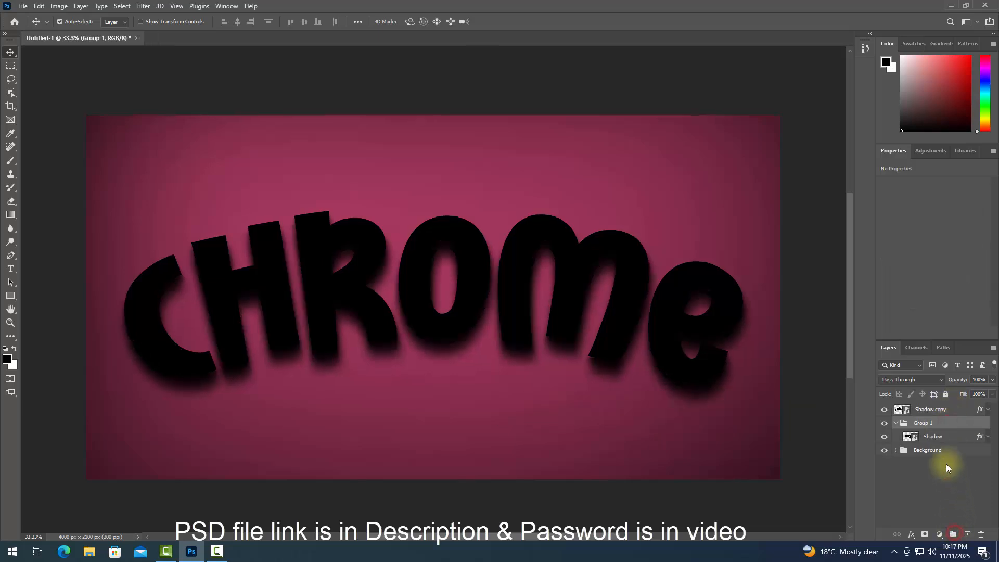
Step: Rename the duplicated Shadow layer to Border and clear its layer style
double_click(931, 410)
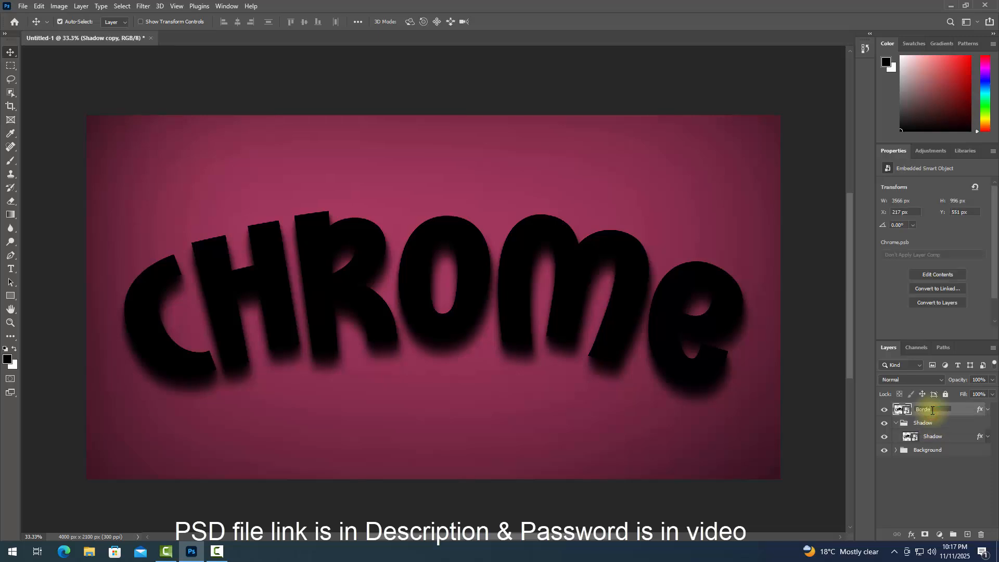
right_click(931, 412)
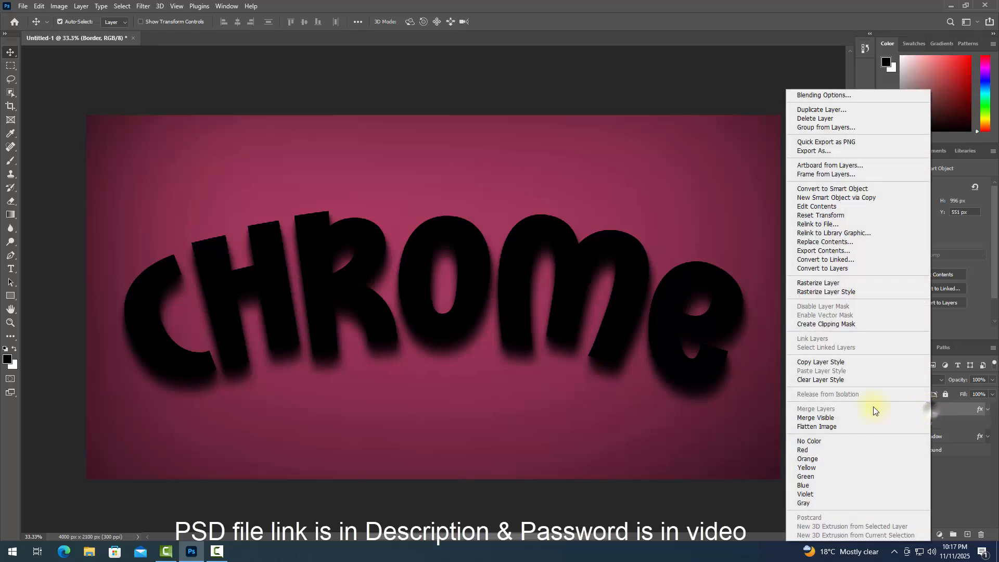
click(848, 383)
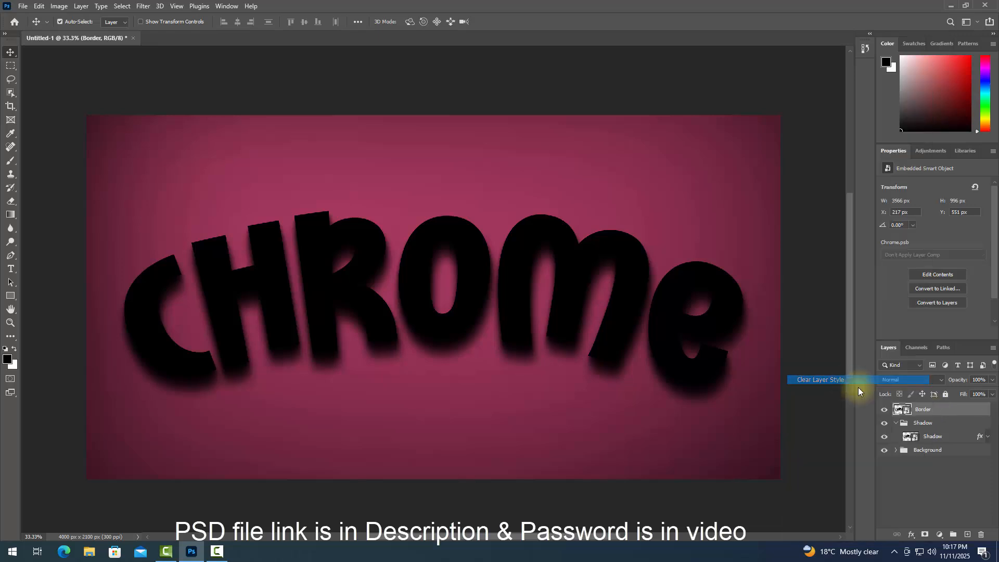
Step: Recolour the Chrome text to #dd0b0b inside the Shadow layer's smart object, and save and close its contents
click(940, 424)
double_click(909, 437)
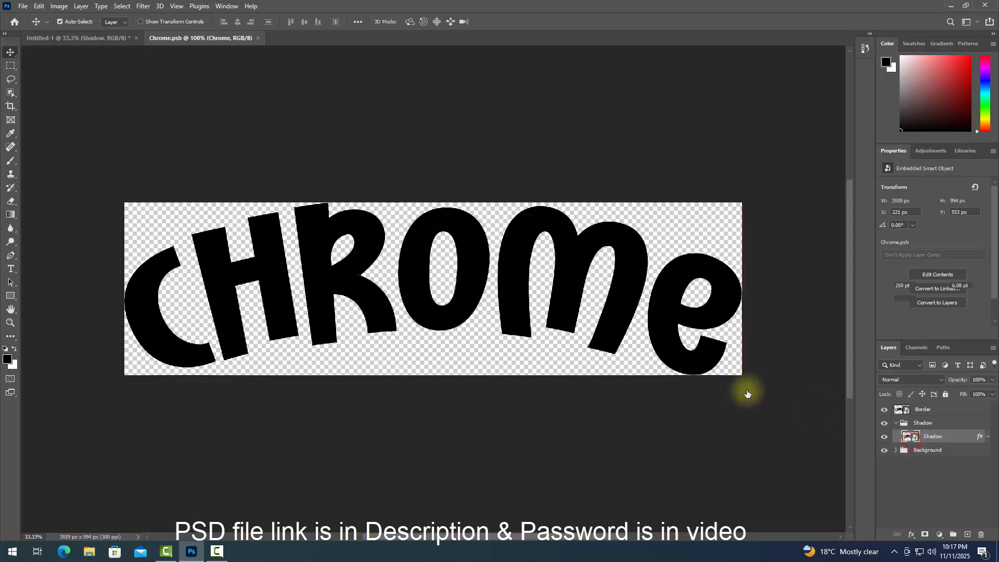
key(t)
click(553, 320)
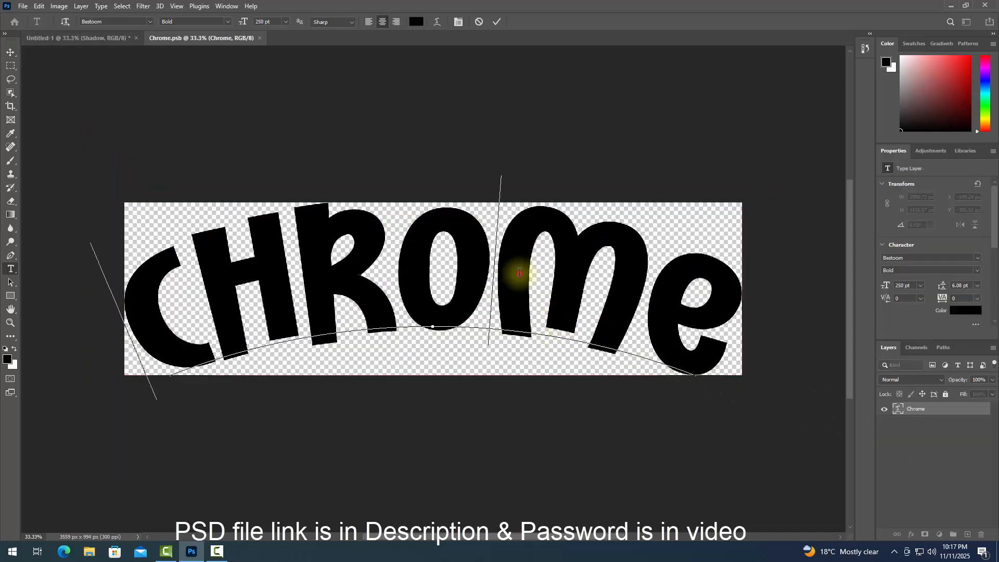
key(ctrl+a)
click(416, 22)
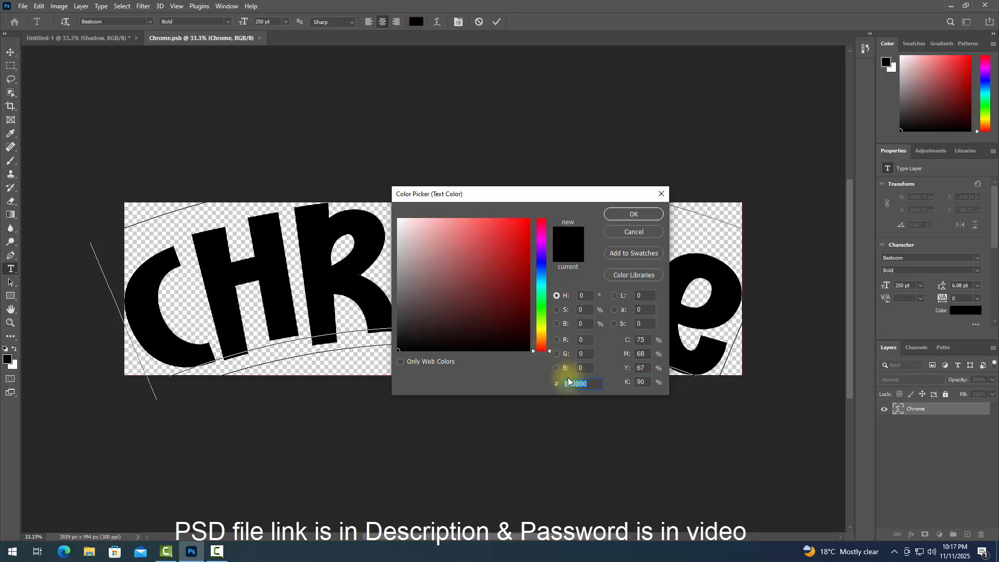
text(0dcbb0)
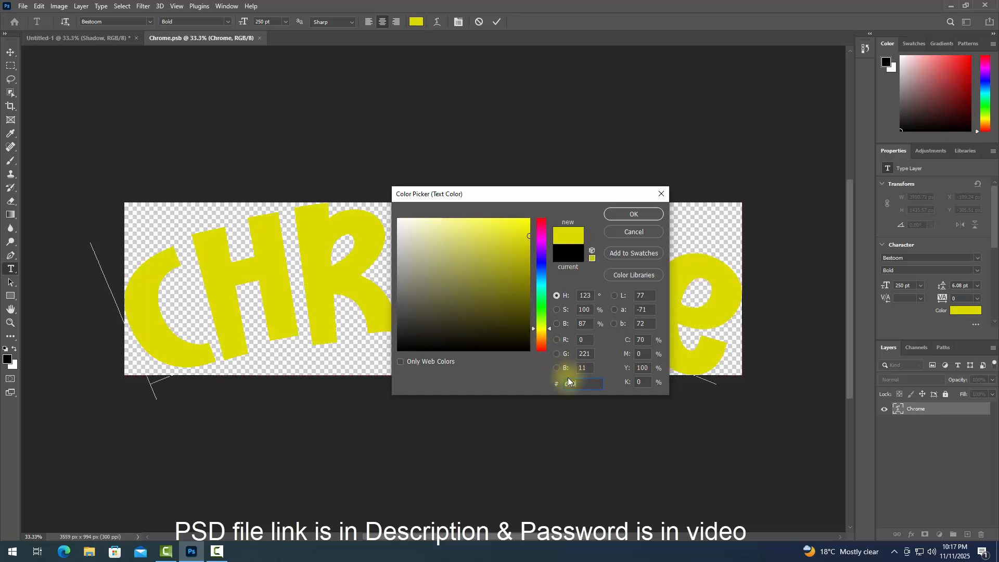
text(b)
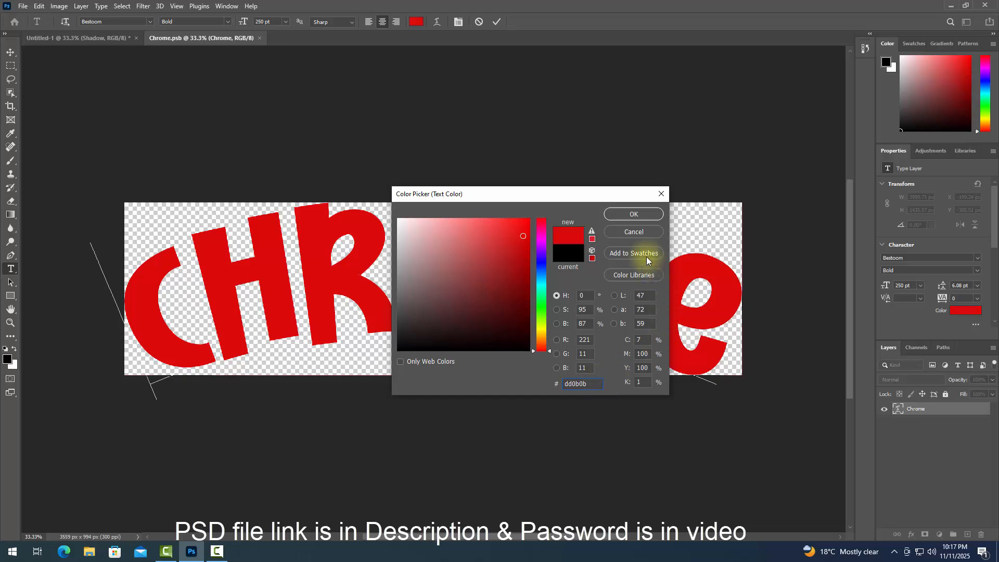
click(633, 214)
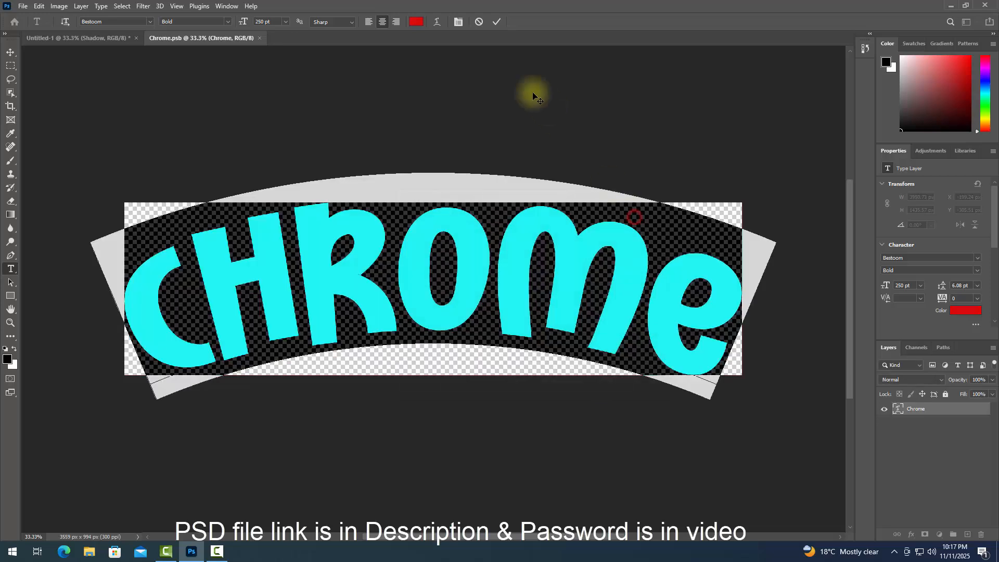
click(496, 23)
click(263, 38)
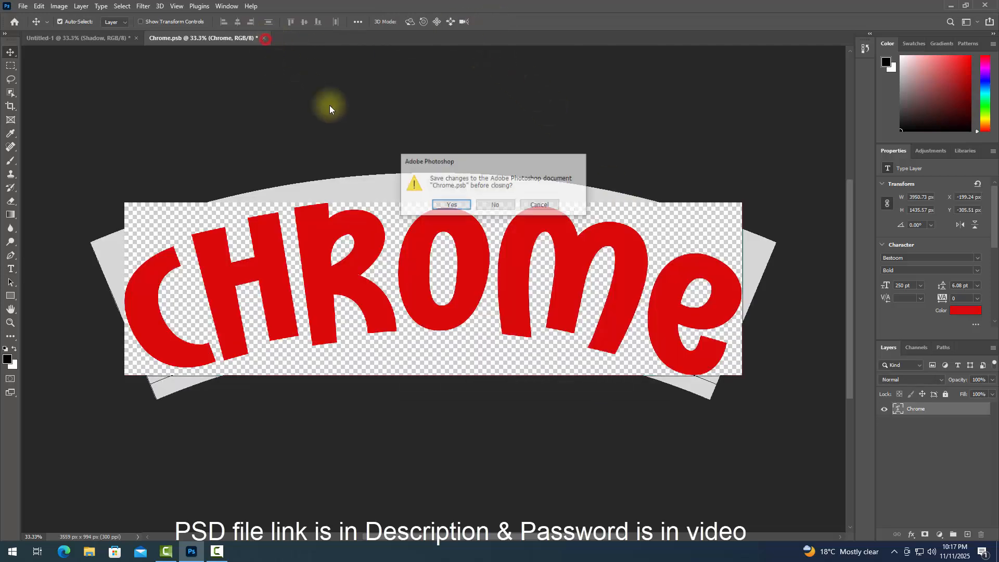
click(446, 204)
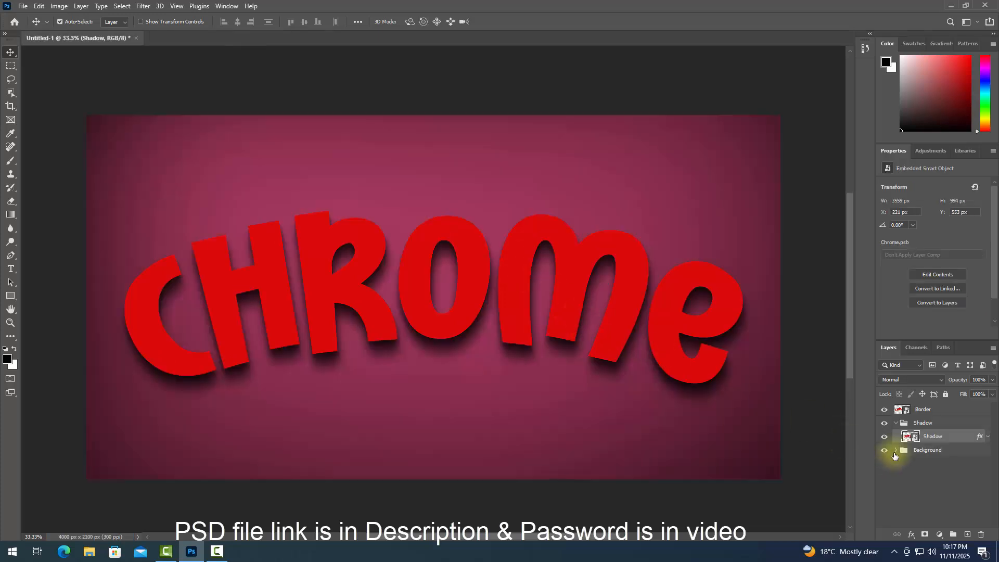
Step: Add a black (#000000) Color Overlay at 100% opacity in Normal mode to the Shadow group and collapse its effects list
click(952, 427)
click(911, 535)
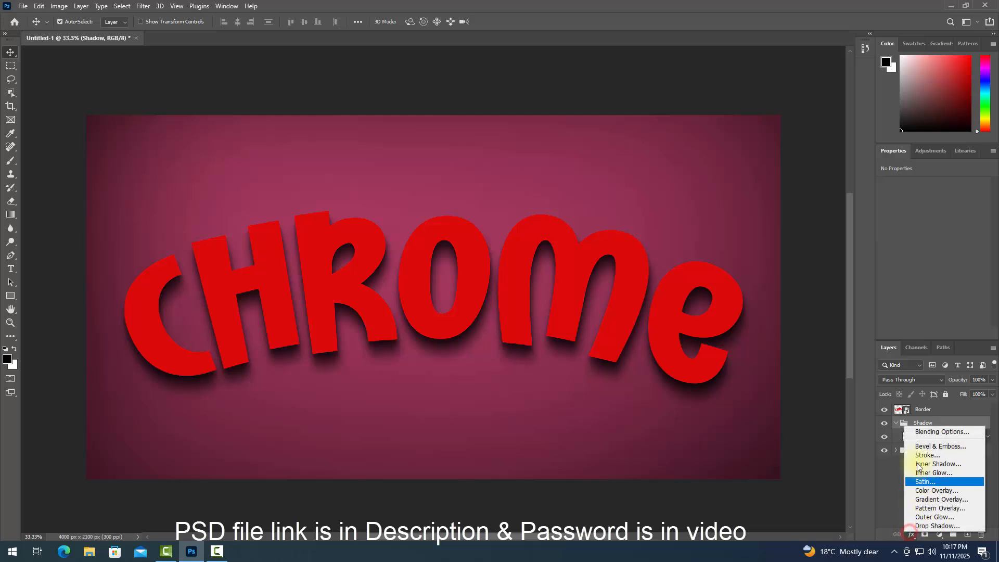
click(924, 431)
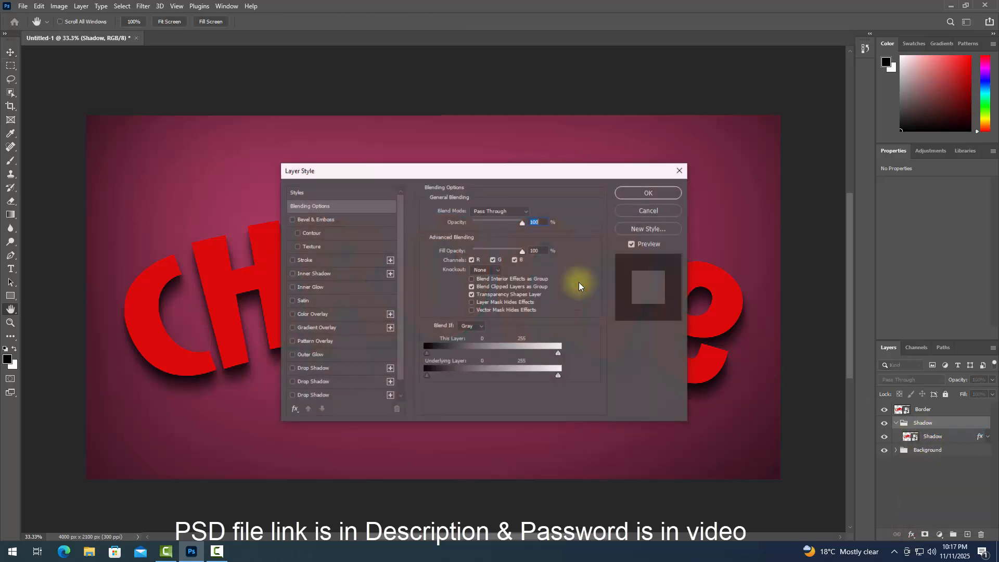
click(338, 314)
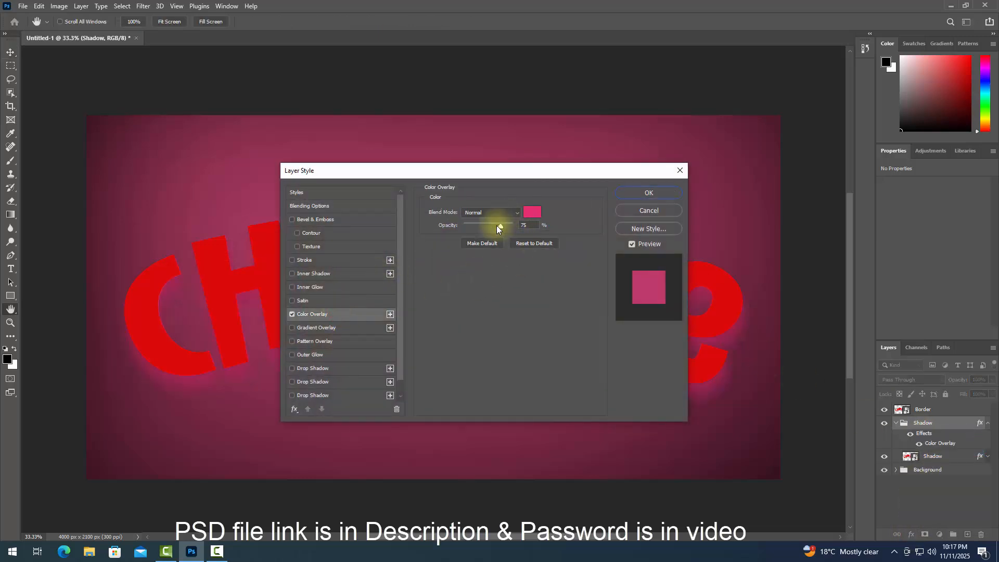
click(533, 212)
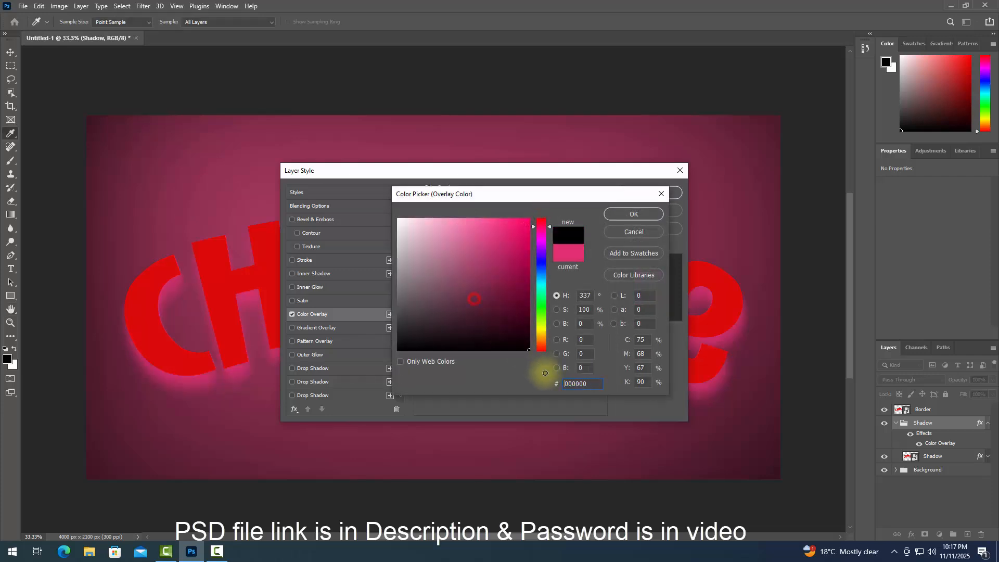
click(620, 219)
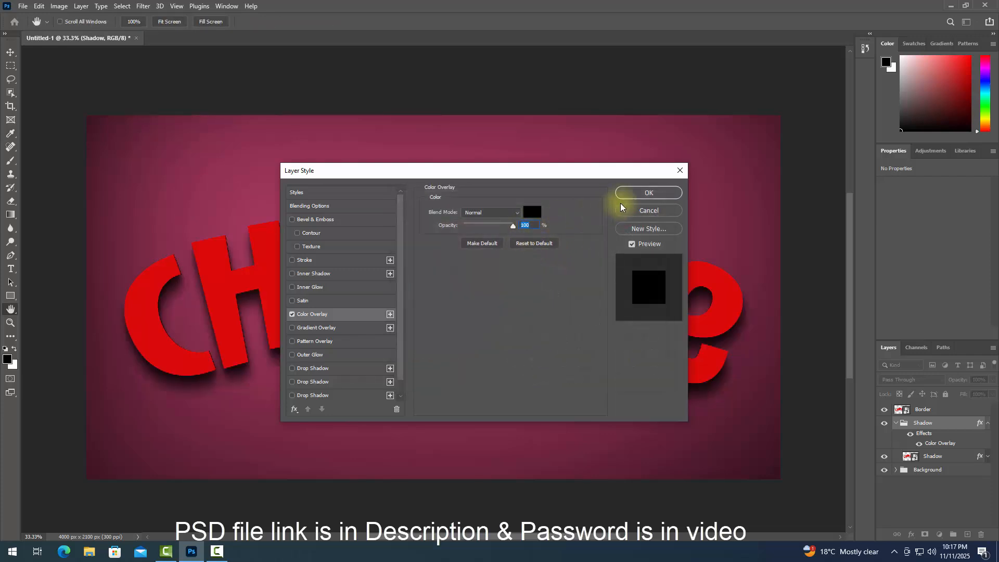
click(634, 194)
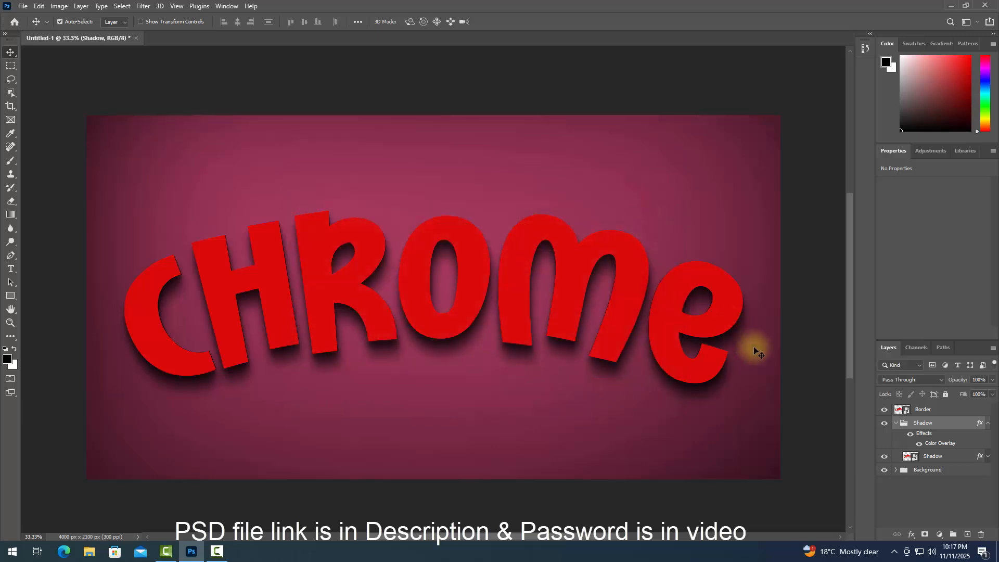
click(987, 424)
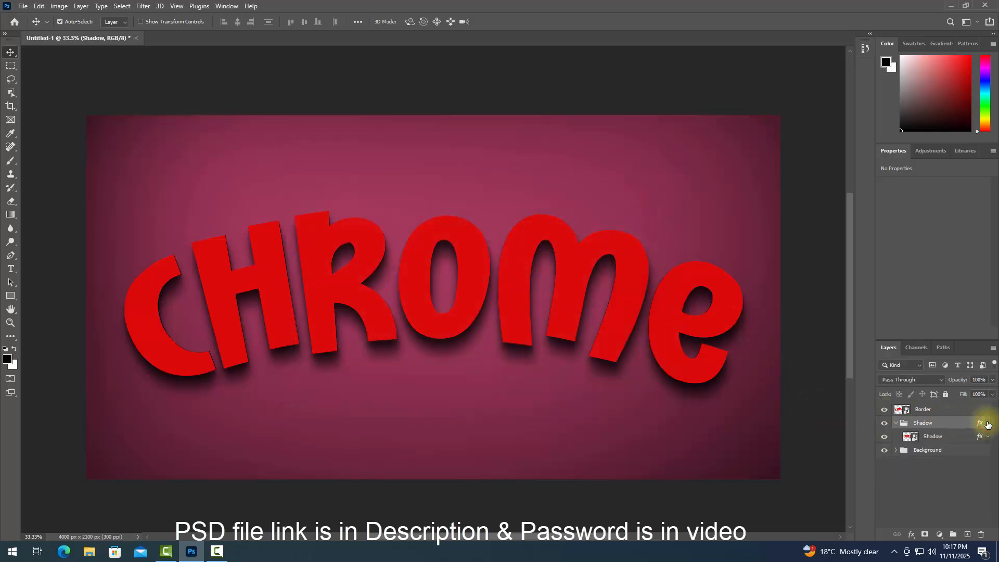
Step: Add a Bevel & Emboss to the Border layer with depth 157%, size 5 px and soften 2 px
click(946, 409)
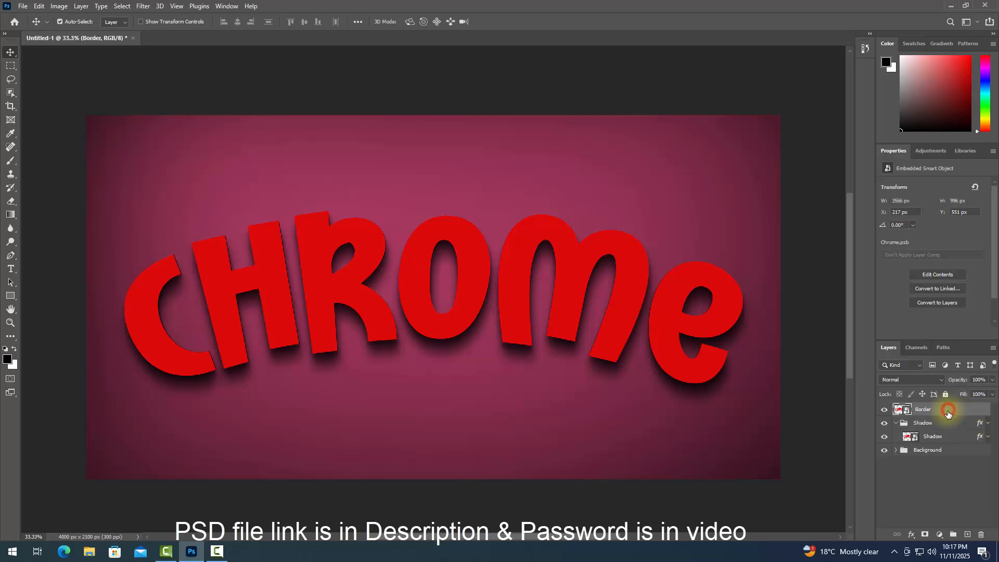
click(911, 534)
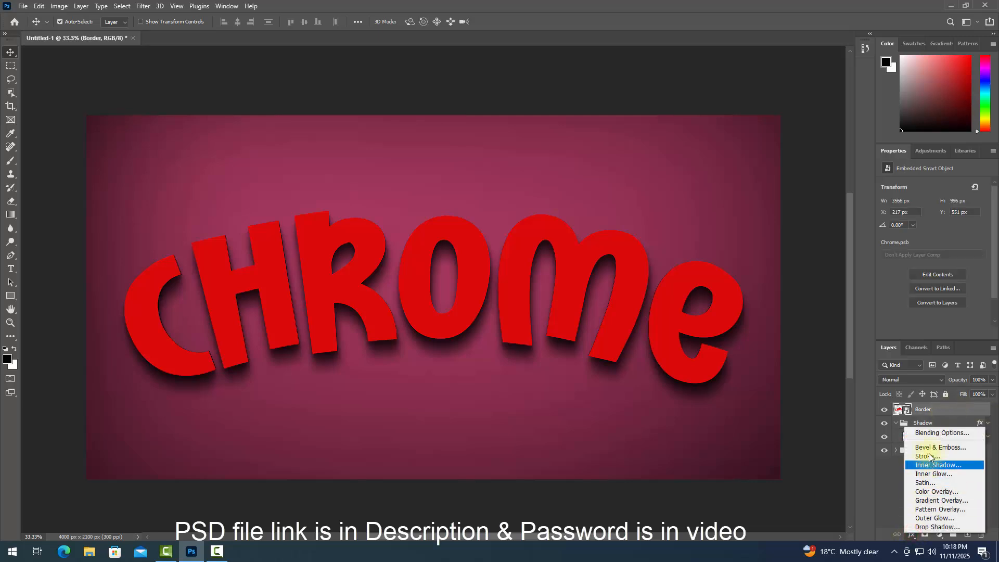
click(930, 435)
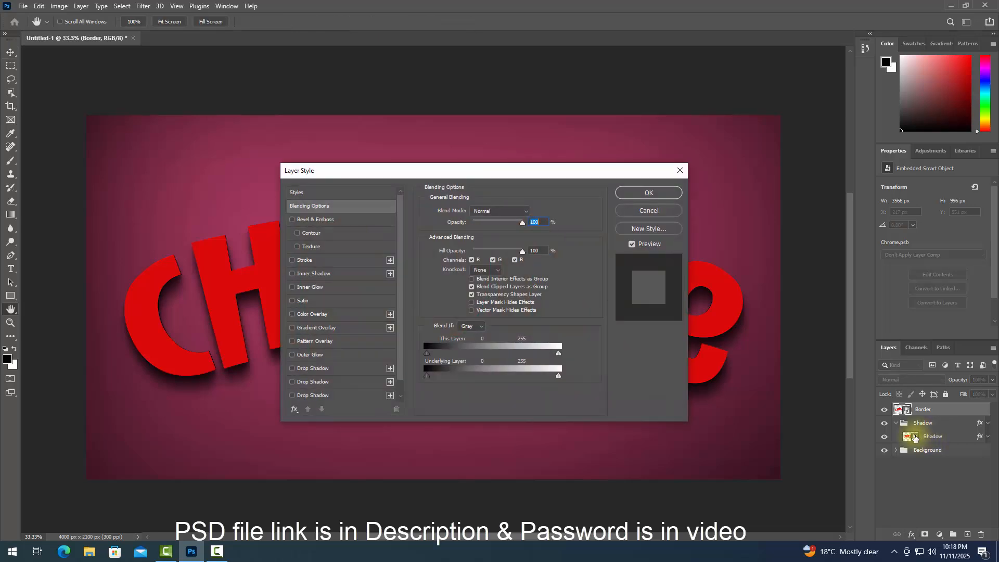
click(540, 251)
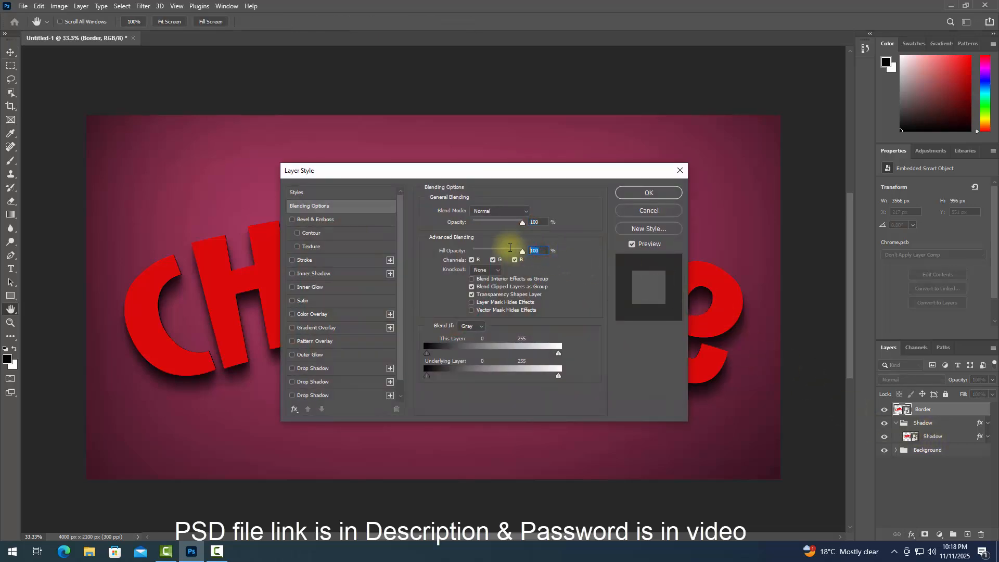
click(351, 222)
double_click(529, 233)
text(1)
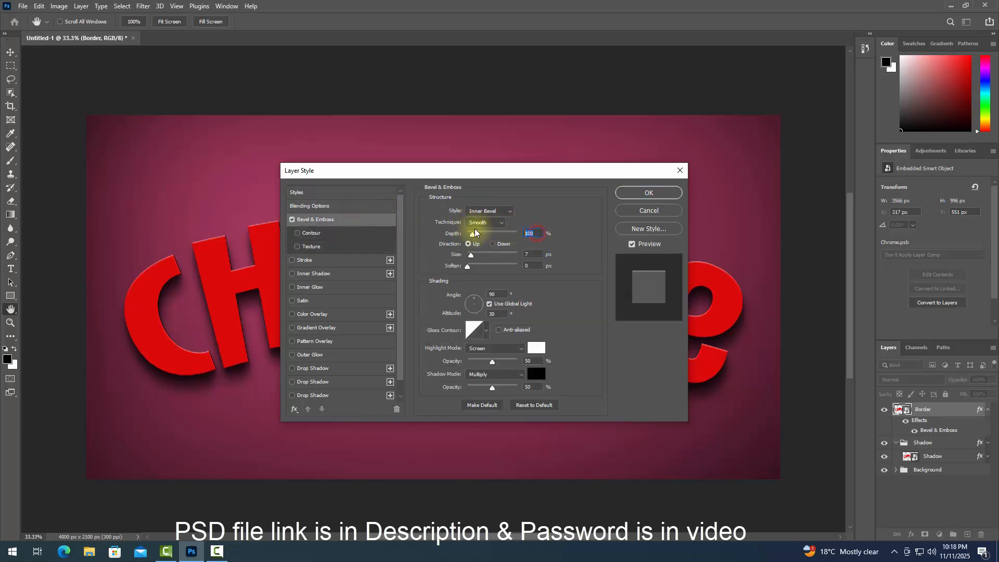
text(57)
double_click(529, 255)
text(5)
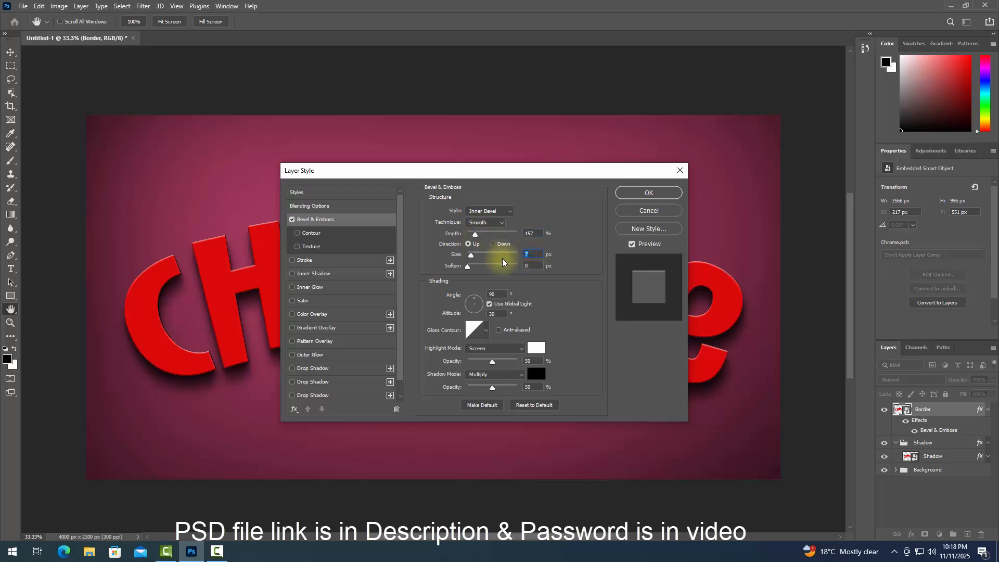
double_click(529, 265)
text(2)
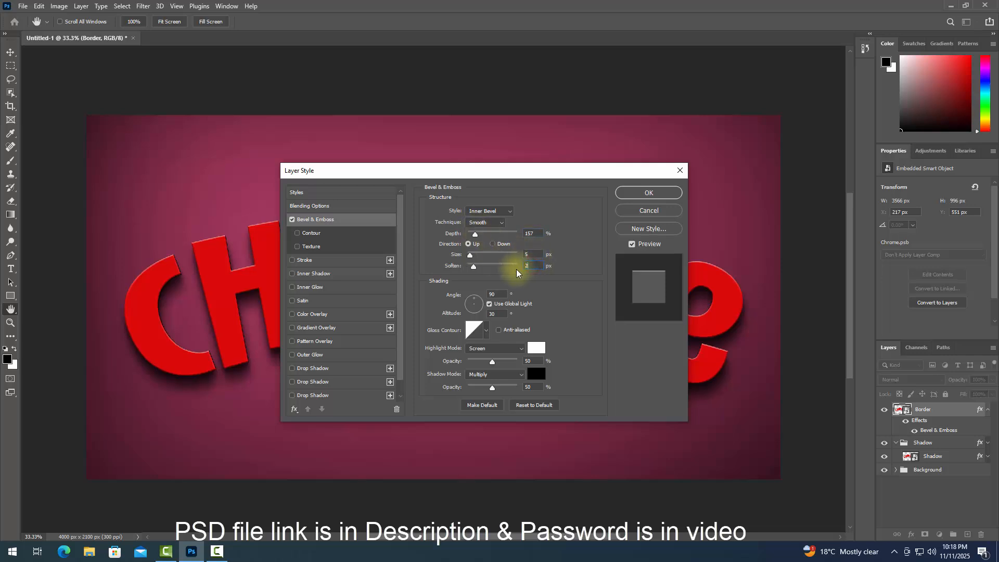
Step: Turn off global light for the bevel and set its shading angle to 101° and altitude to 37°
click(490, 303)
drag(498, 294, 467, 293)
text(1)
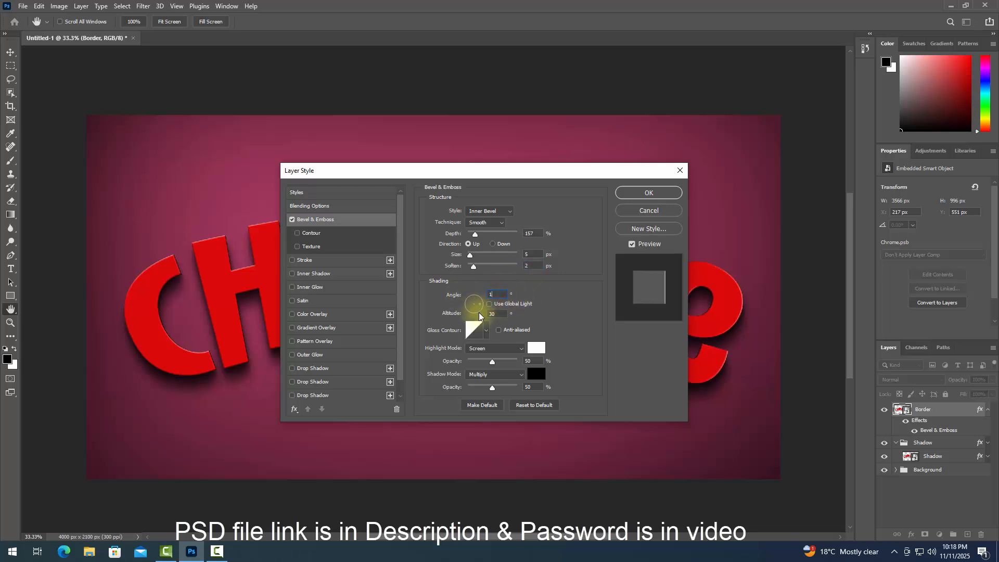
text(01)
key(Tab)
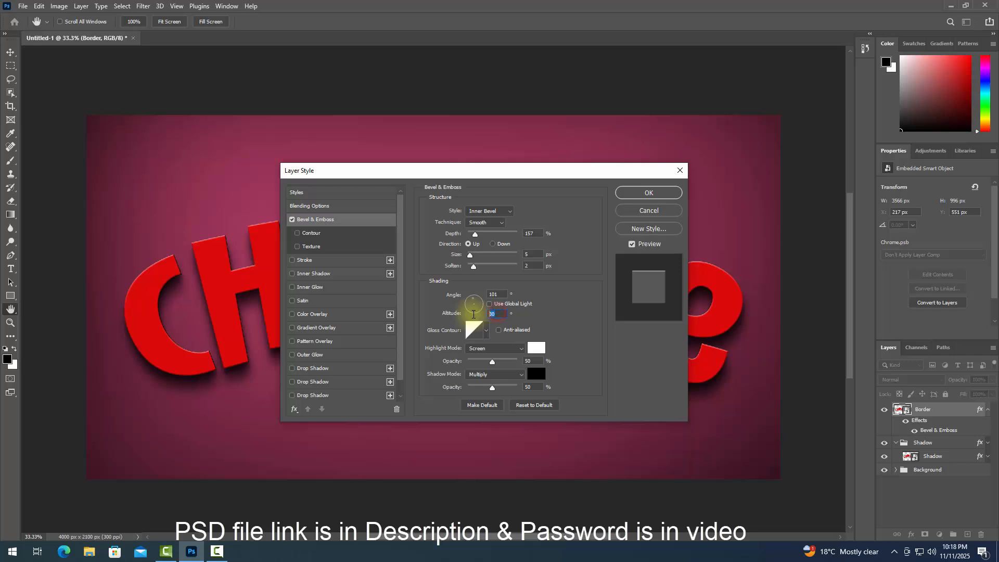
text(37)
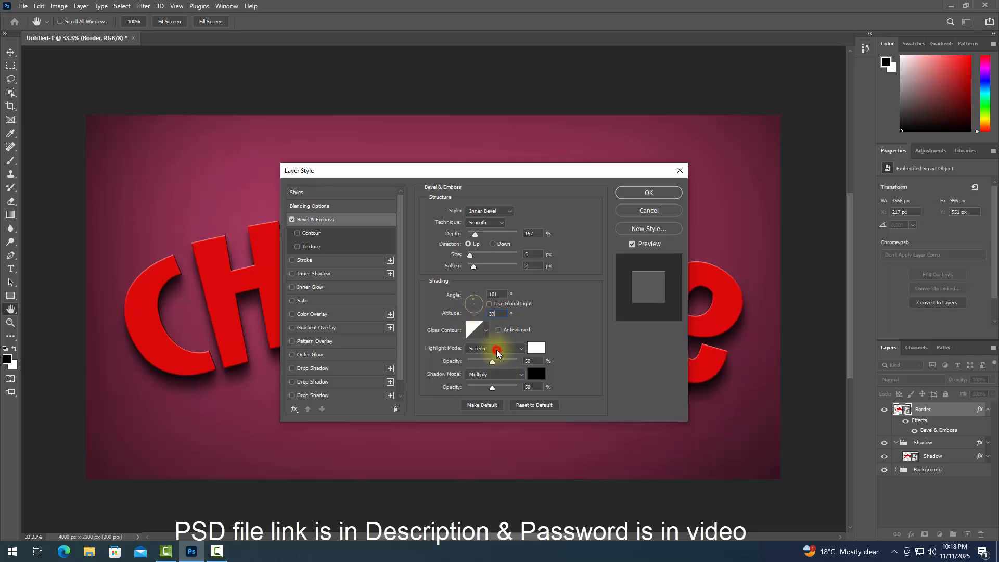
Step: Set the bevel highlight to Overlay mode in white (#ffffff) at 67% opacity
click(497, 348)
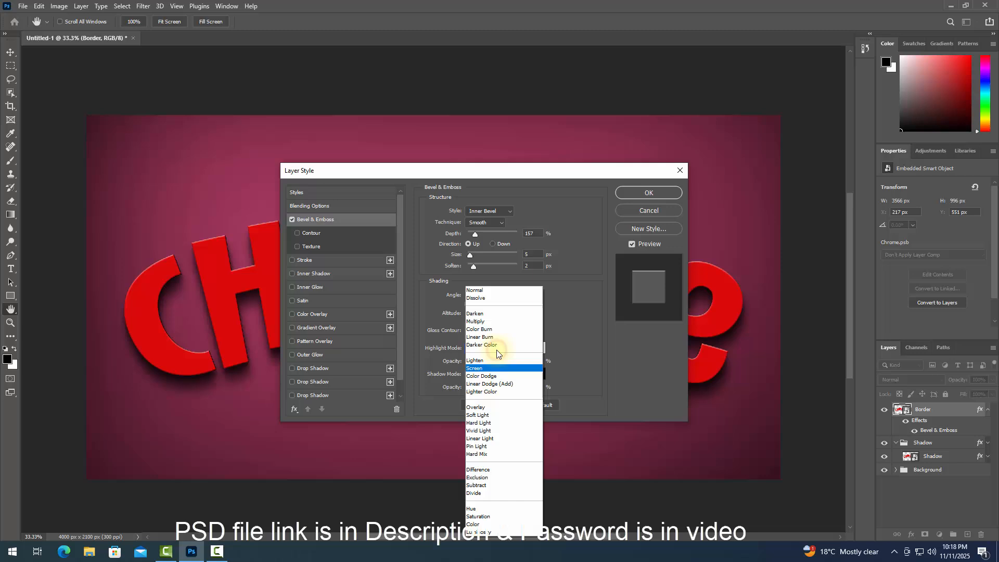
click(497, 407)
click(539, 350)
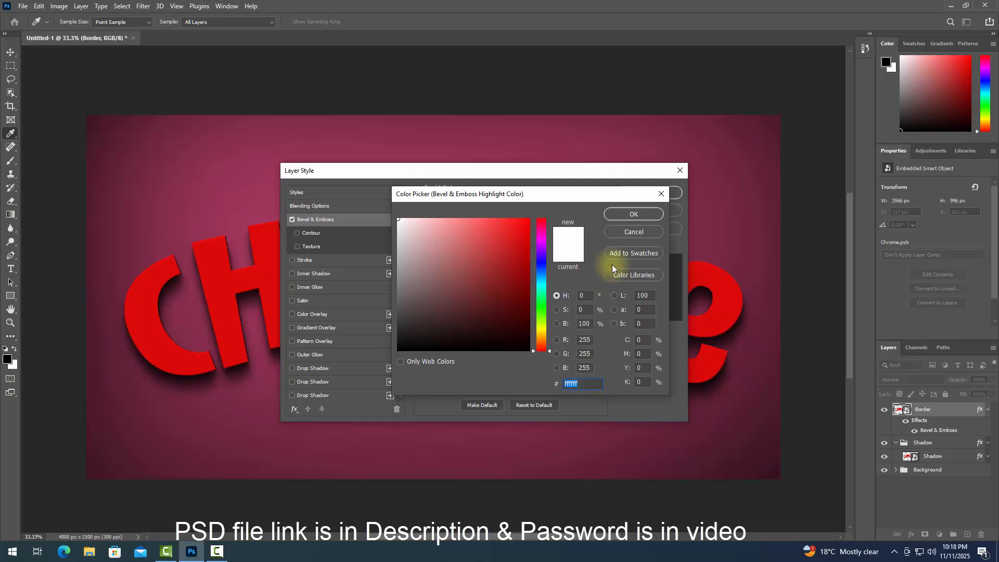
click(634, 215)
click(540, 357)
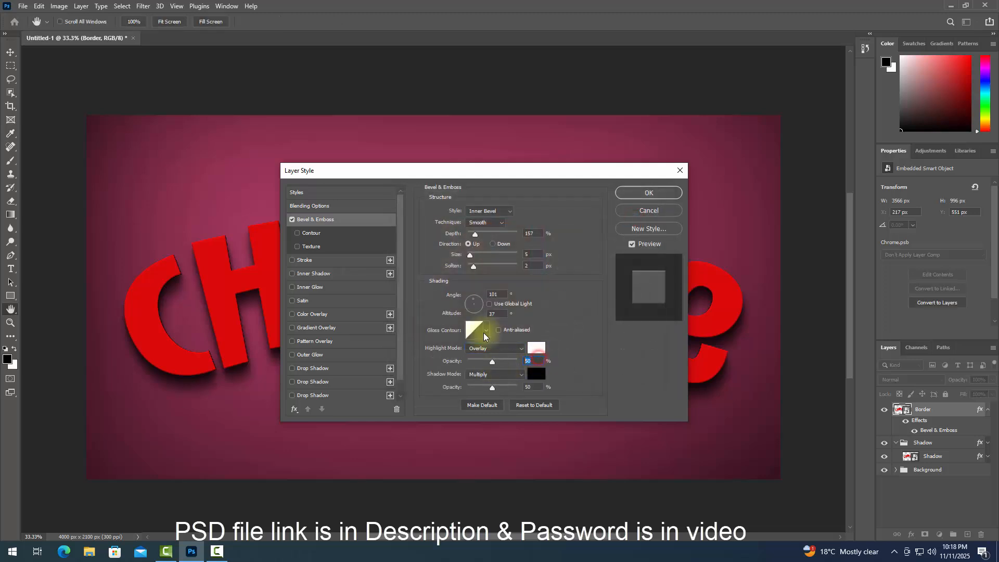
text(67)
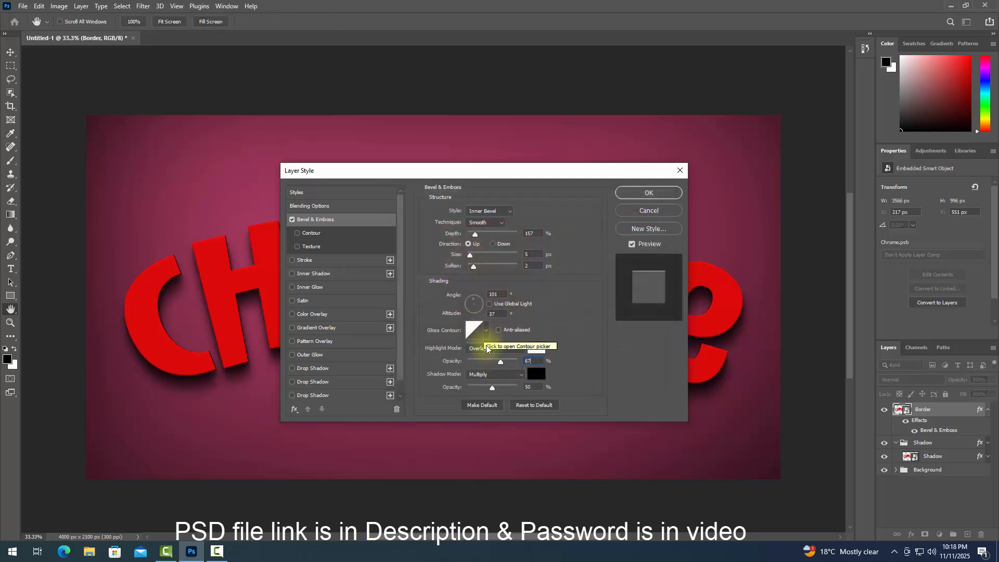
Step: Set the bevel shadow to Linear Burn mode with colour #780055 at 23% opacity
click(489, 375)
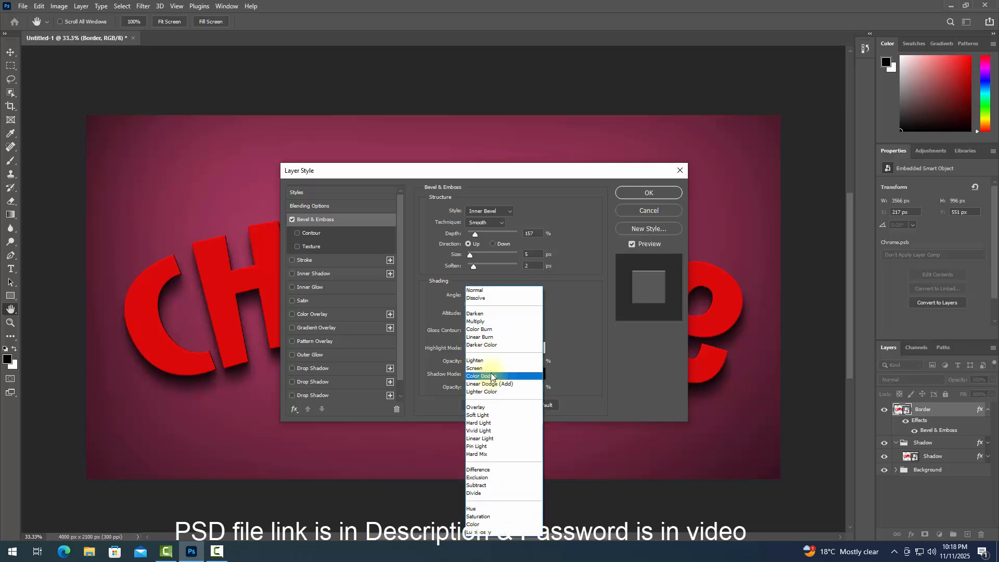
click(493, 333)
click(530, 375)
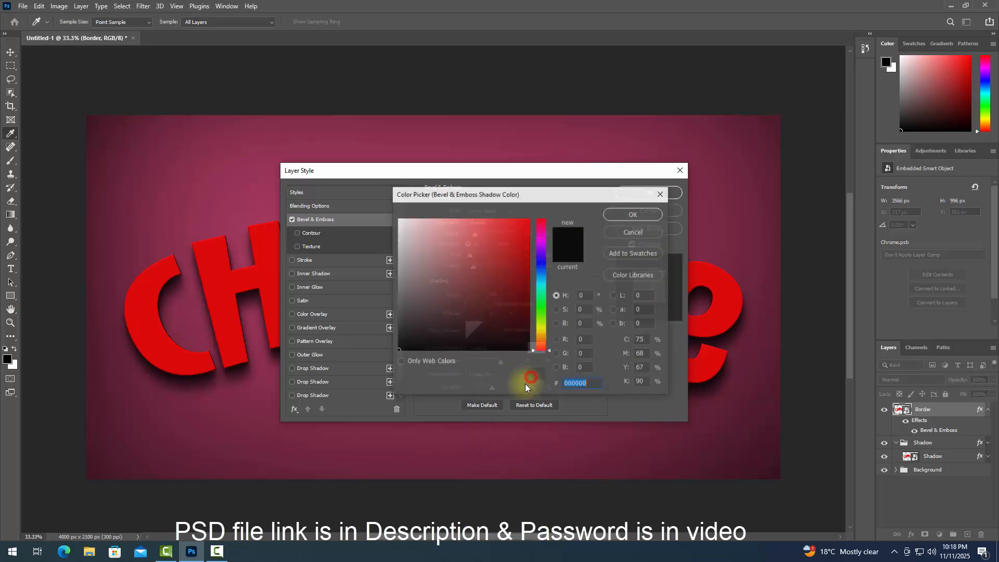
text(780055)
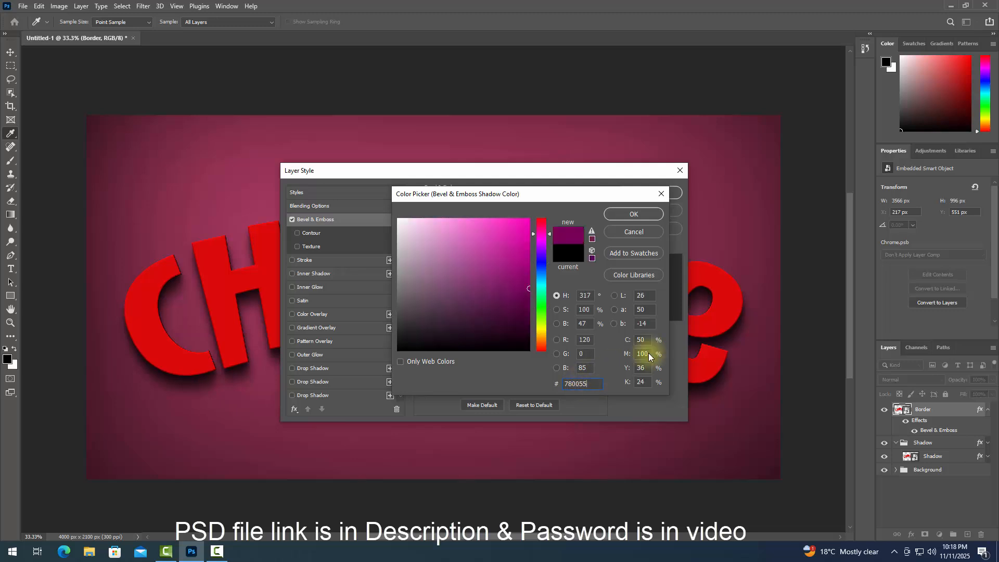
click(633, 214)
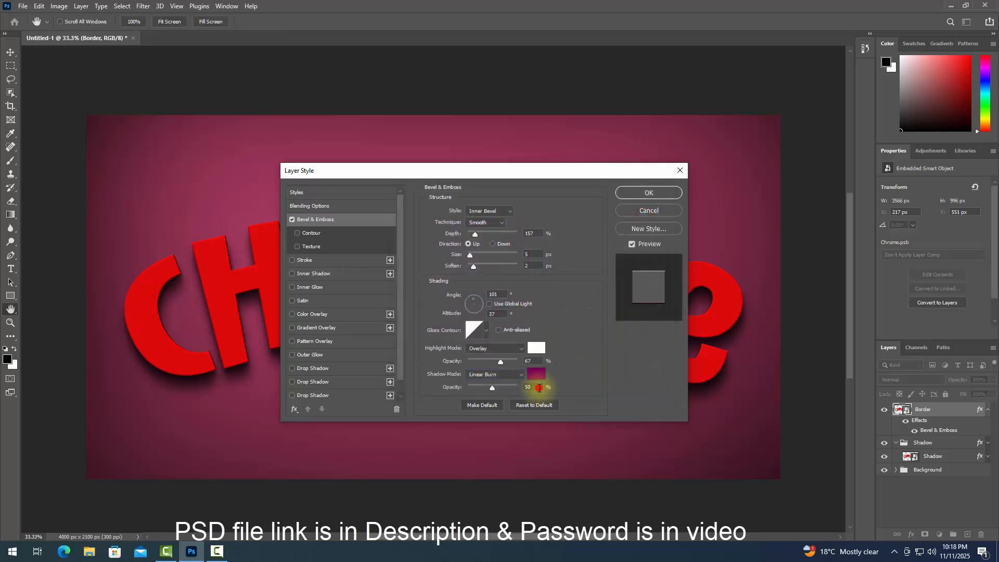
click(535, 387)
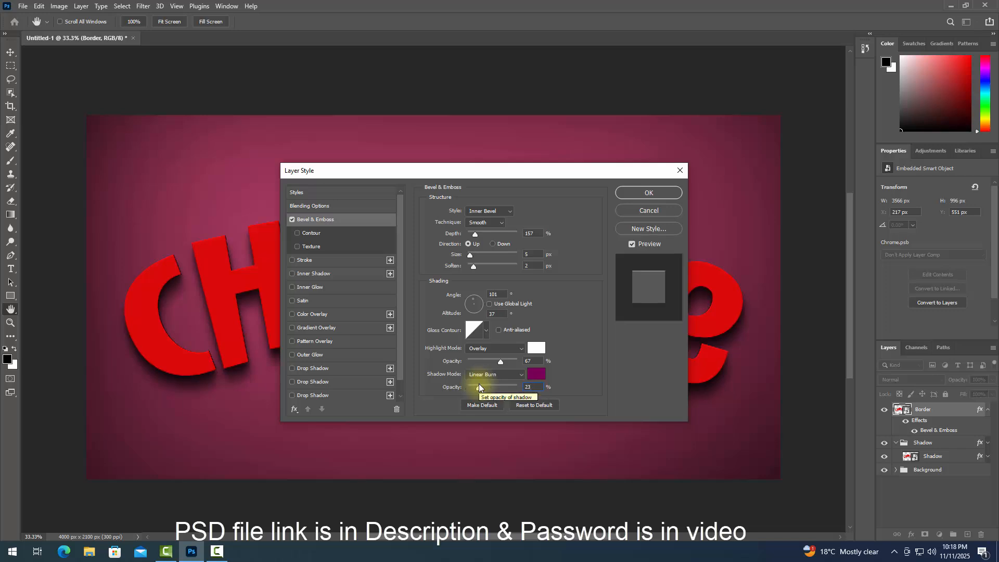
Step: Add a Gradient Overlay to the Border layer and set the gradient's start colour stop to #f89912
click(339, 329)
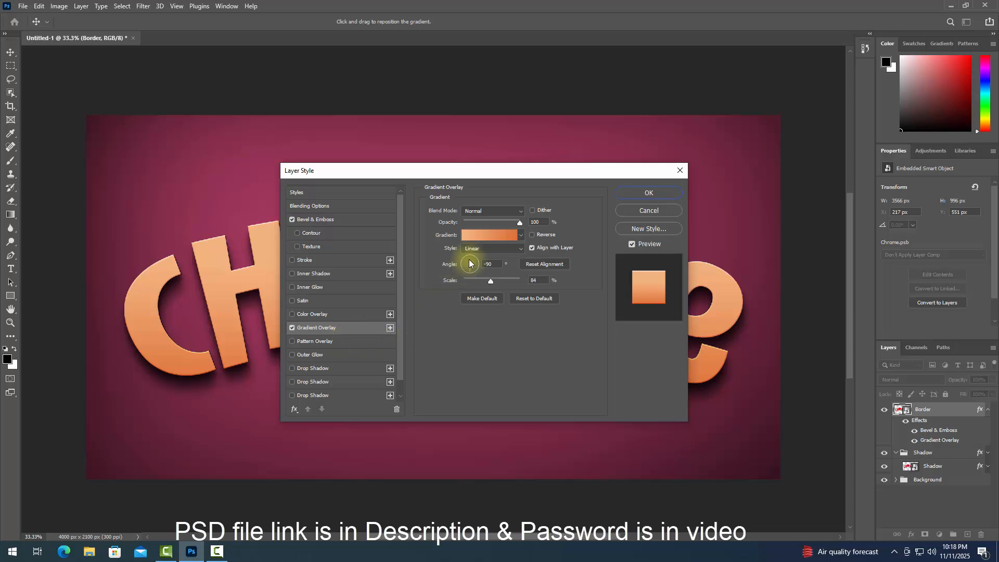
click(489, 236)
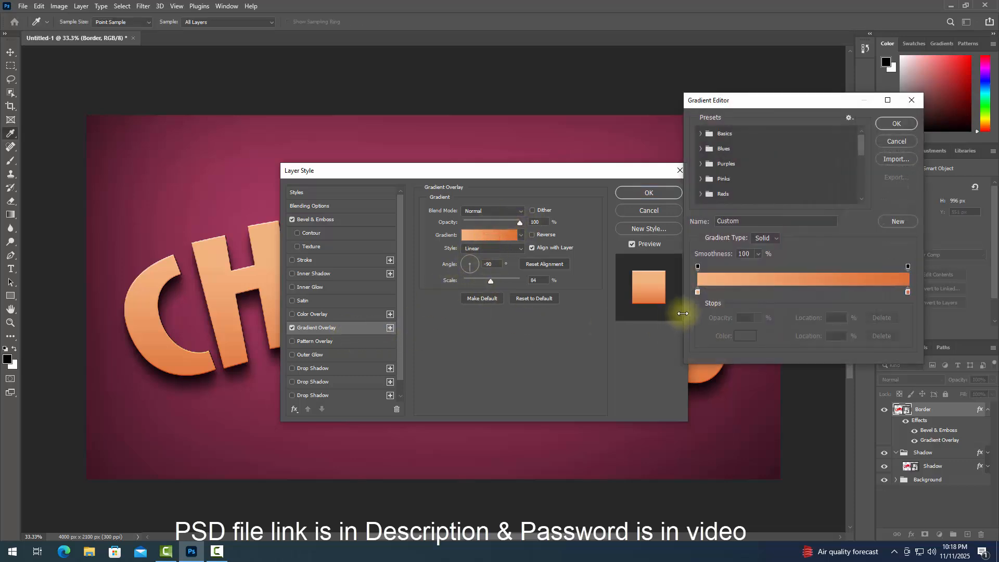
click(698, 292)
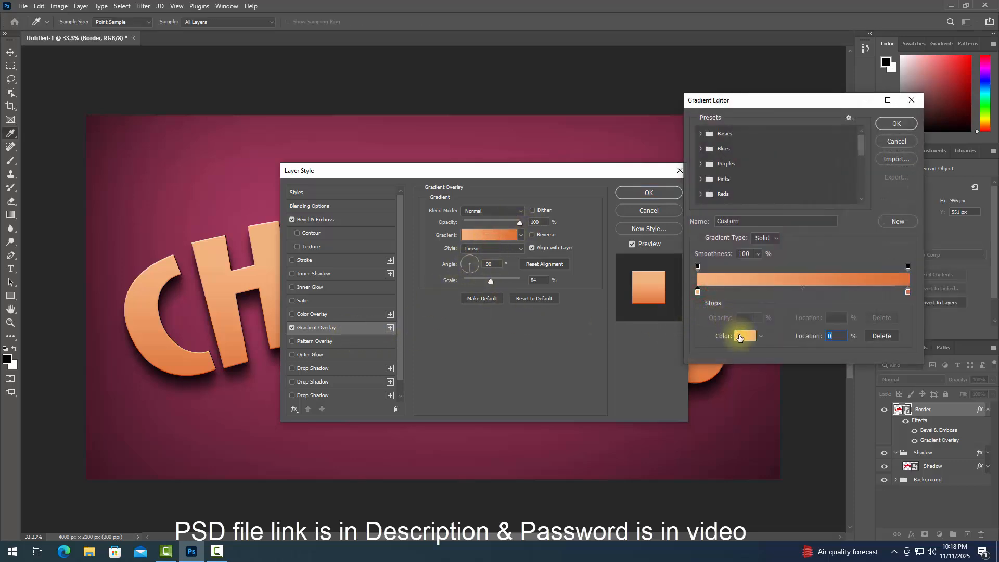
click(741, 335)
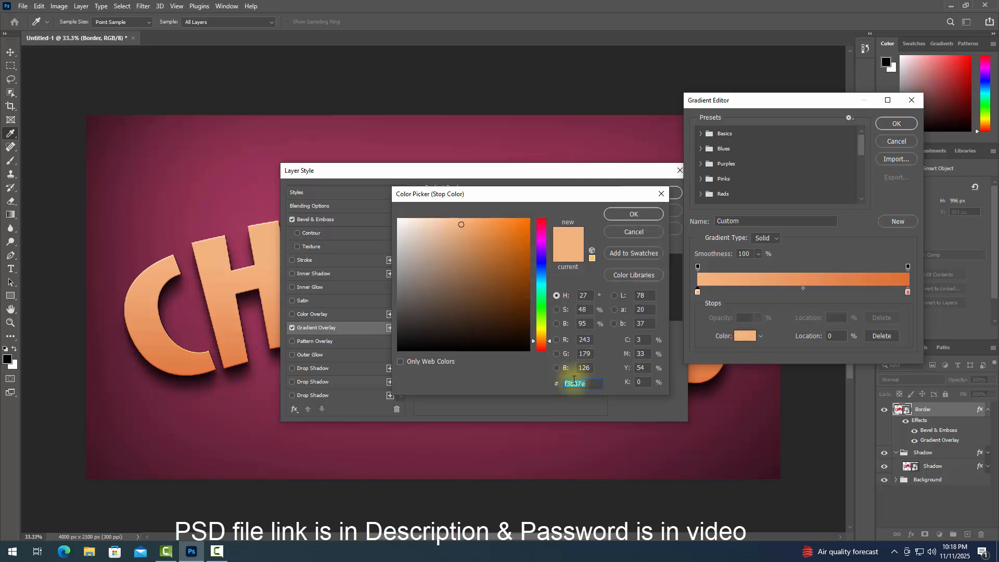
text(f89)
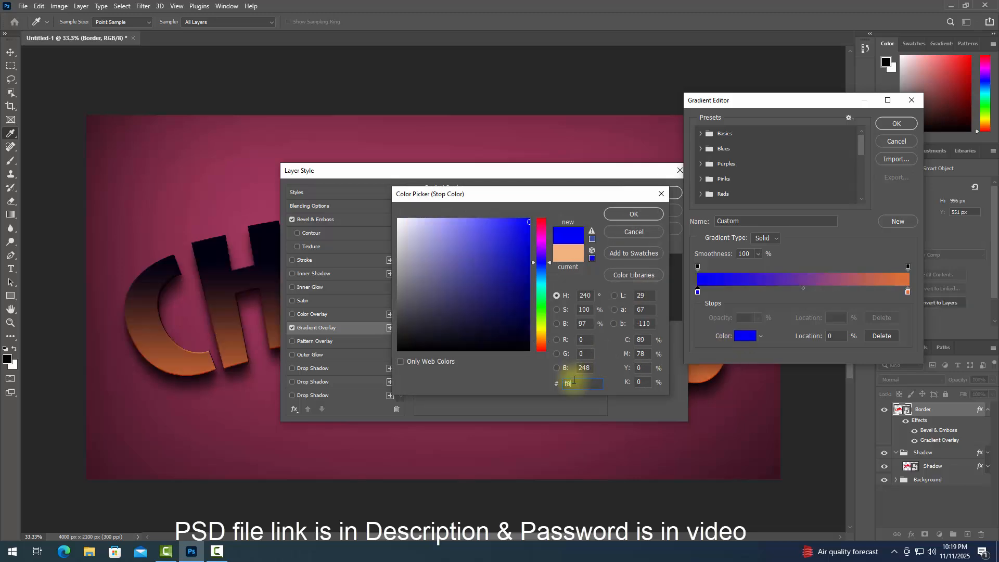
text(912)
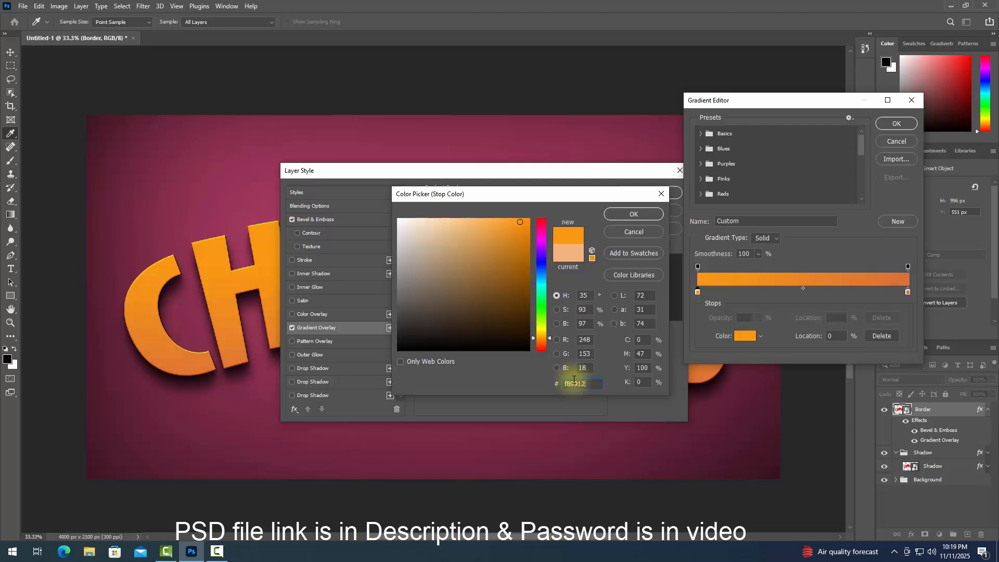
double_click(573, 384)
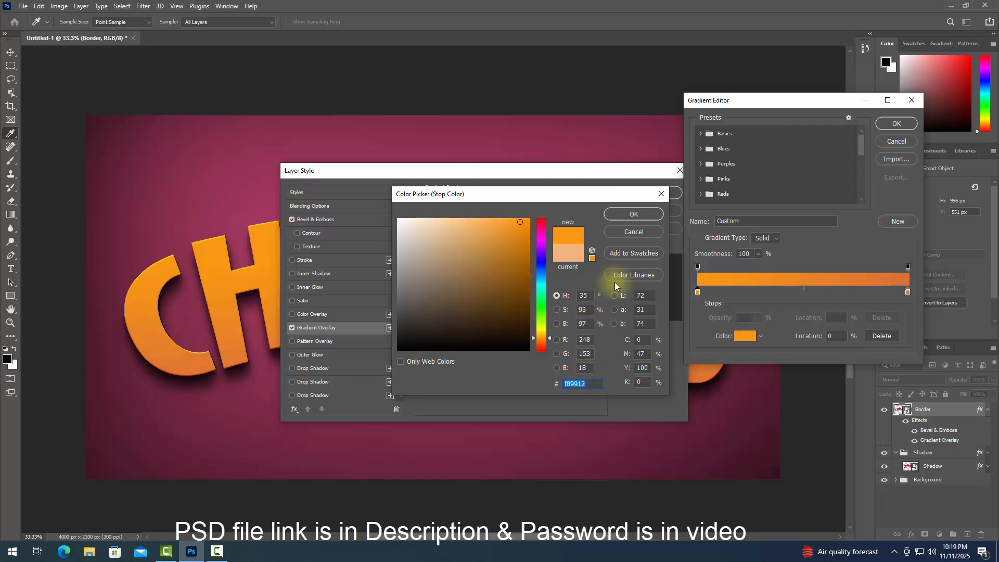
click(629, 214)
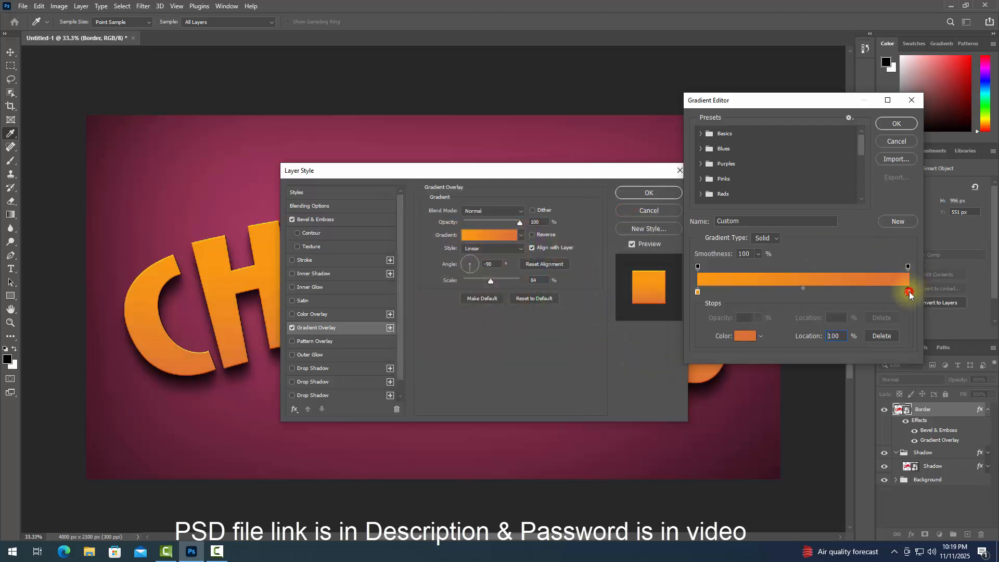
Step: Set the end colour stop of the Border layer's Gradient Overlay to #171015 and apply the gradient
click(745, 336)
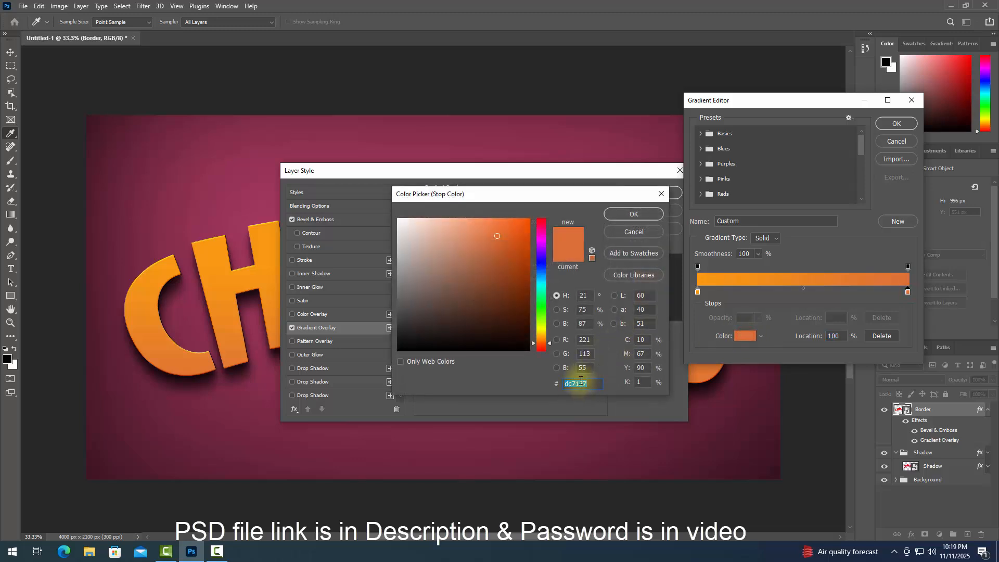
text(17101)
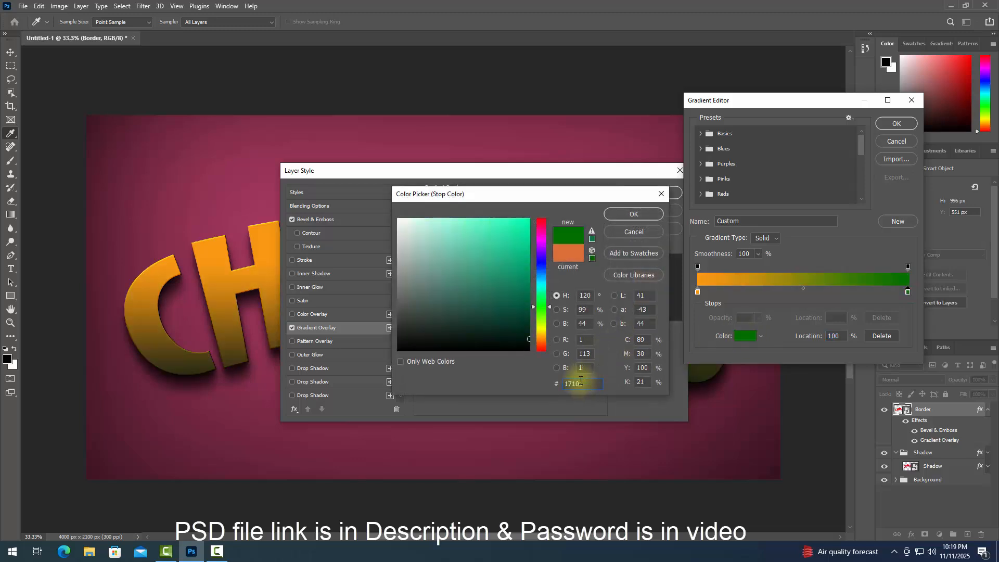
text(5)
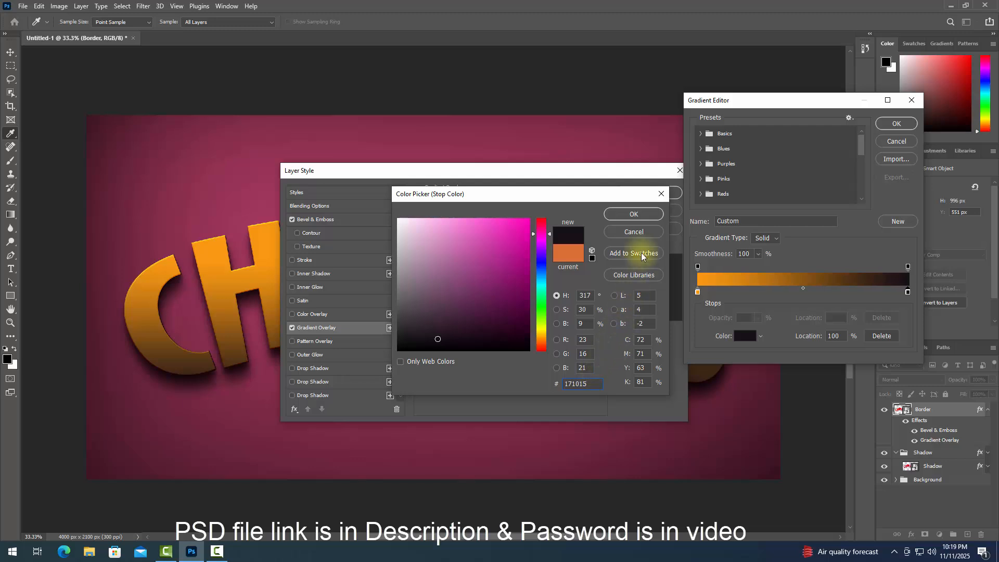
click(636, 215)
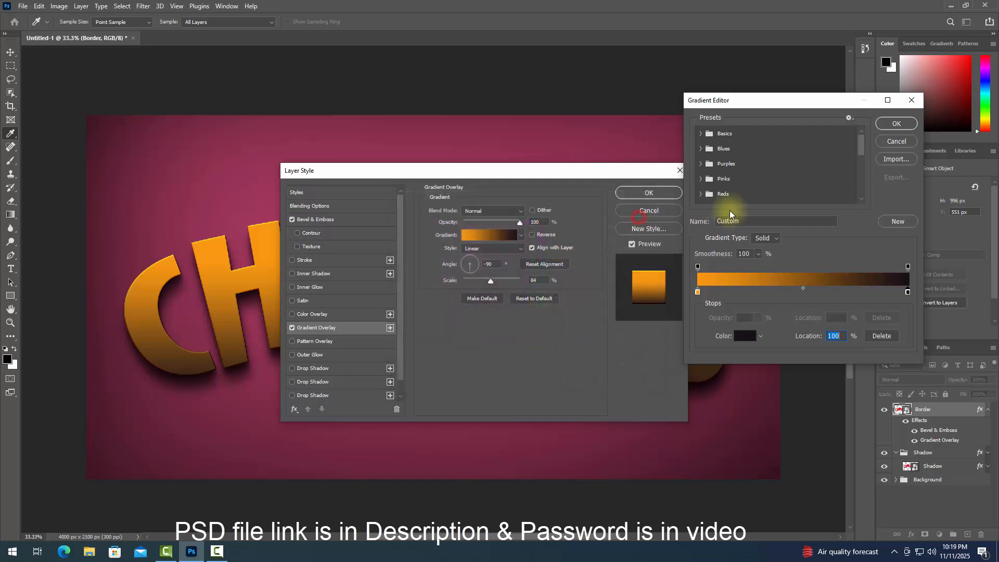
click(896, 123)
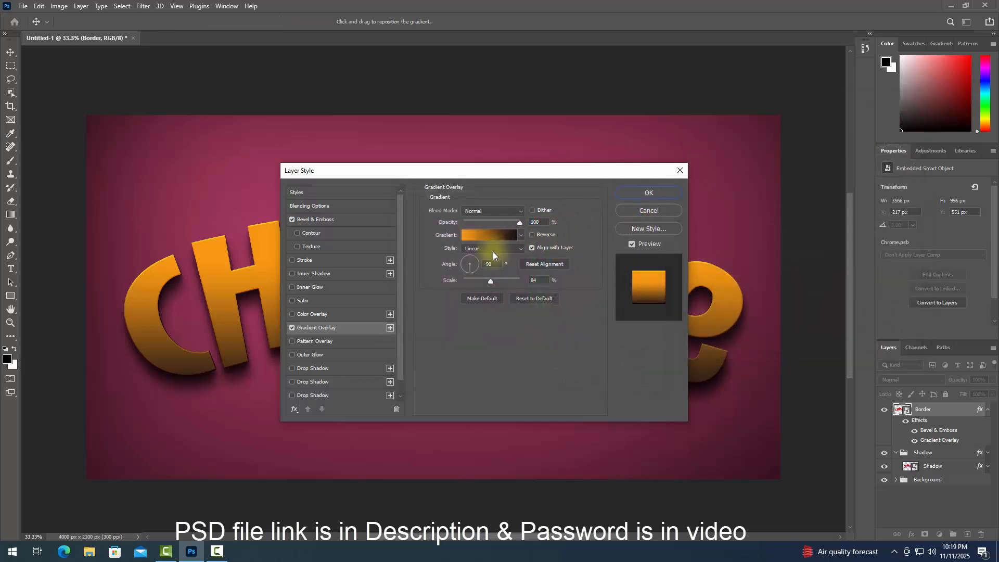
double_click(541, 281)
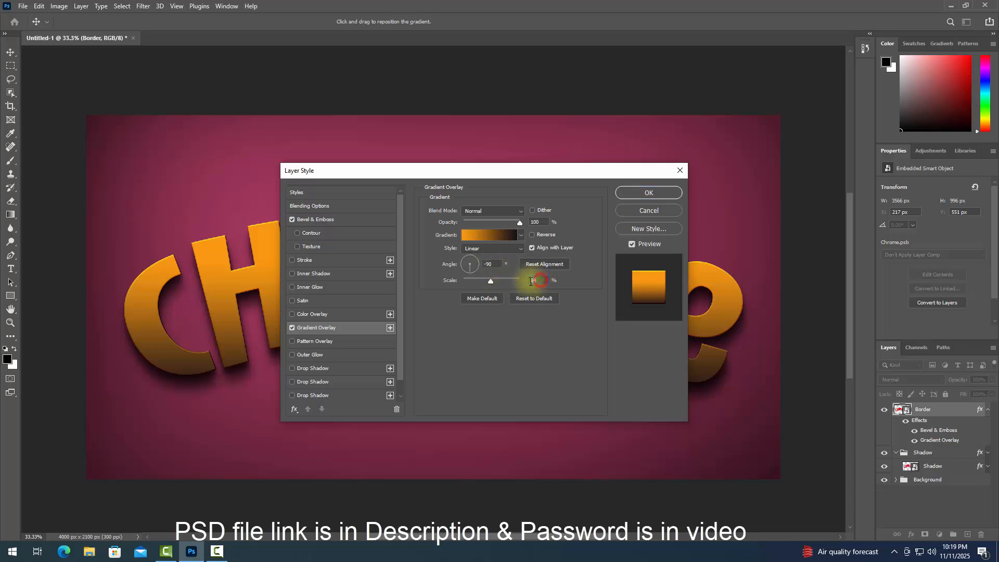
Step: Set the Border layer's bevel gloss contour to the Ring - Double preset and apply the layer style
click(326, 221)
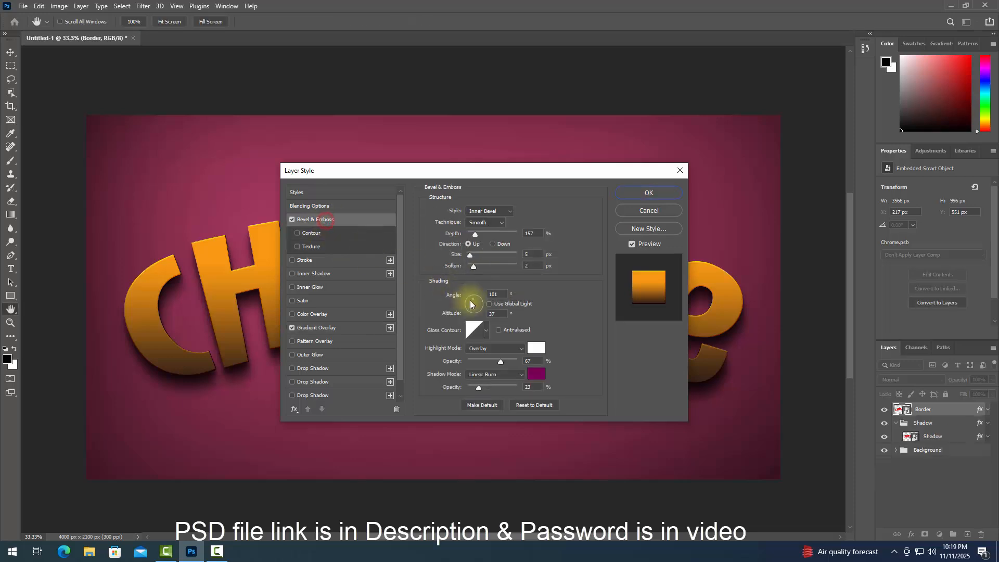
click(474, 330)
click(479, 113)
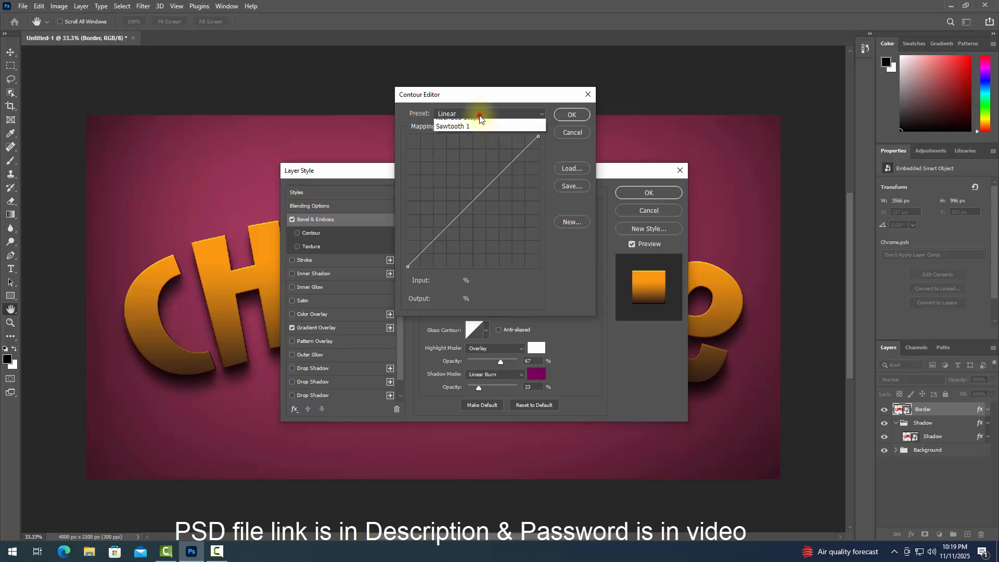
click(484, 230)
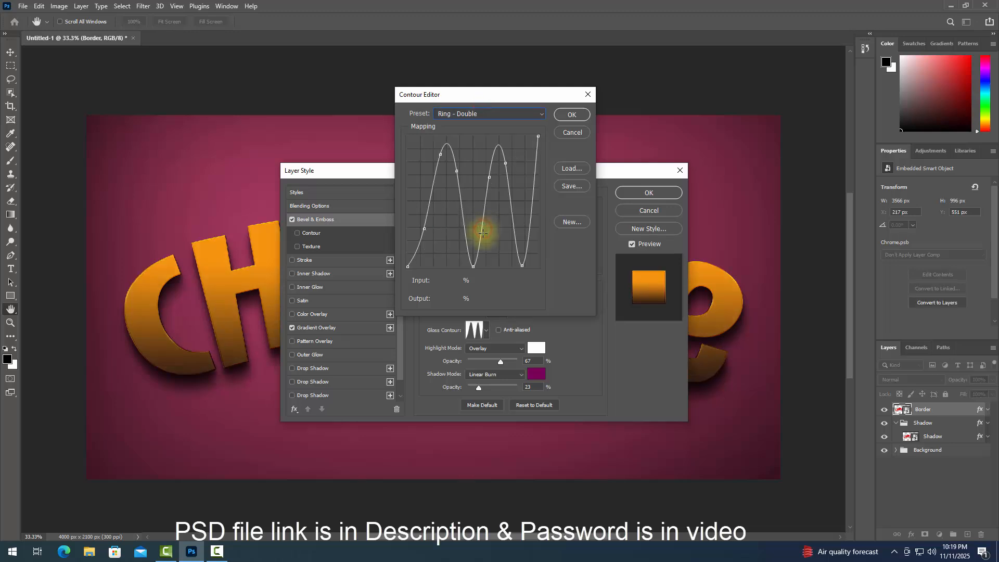
click(572, 115)
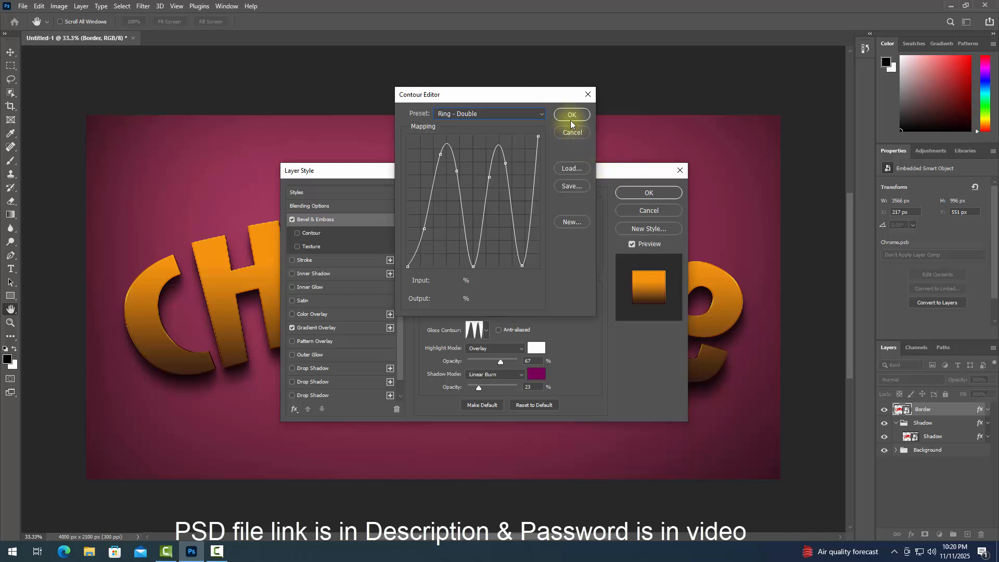
click(650, 194)
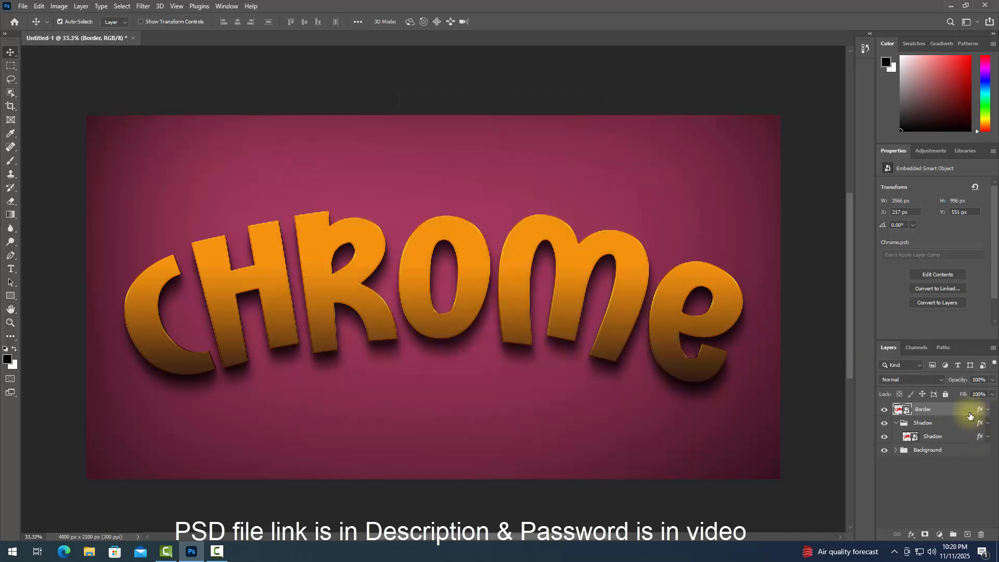
Step: Repeat the last transform on duplicates of the Border layer until 28 copies form the extruded lettering
key(ctrl+shift+alt+t)
key(ctrl+shift+alt+t)
key(ctrl+shift+alt+t)
key(ctrl+shift+alt+t)
key(ctrl+shift+alt+t)
key(ctrl+shift+alt+t)
key(ctrl+shift+alt+t)
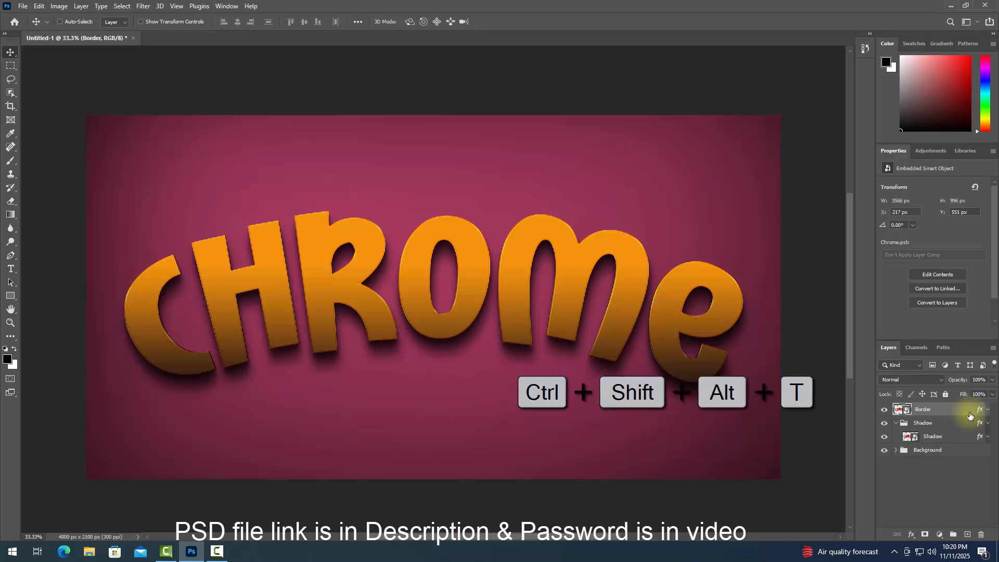
key(ctrl+shift+alt+t)
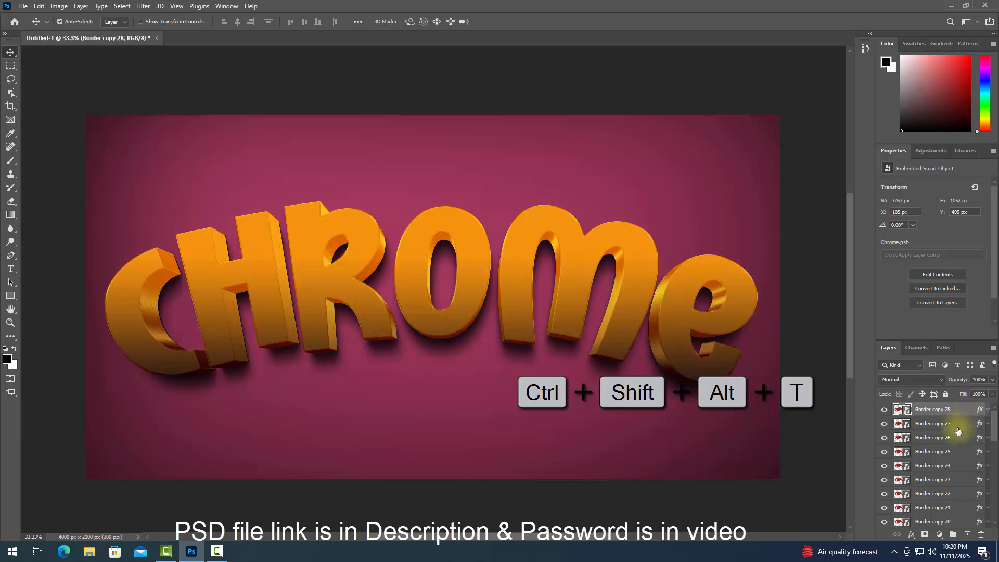
Step: Group the layers from Border copy 27 down to the original Border layer and name the group Border
click(958, 427)
scroll(952, 468, down, 7)
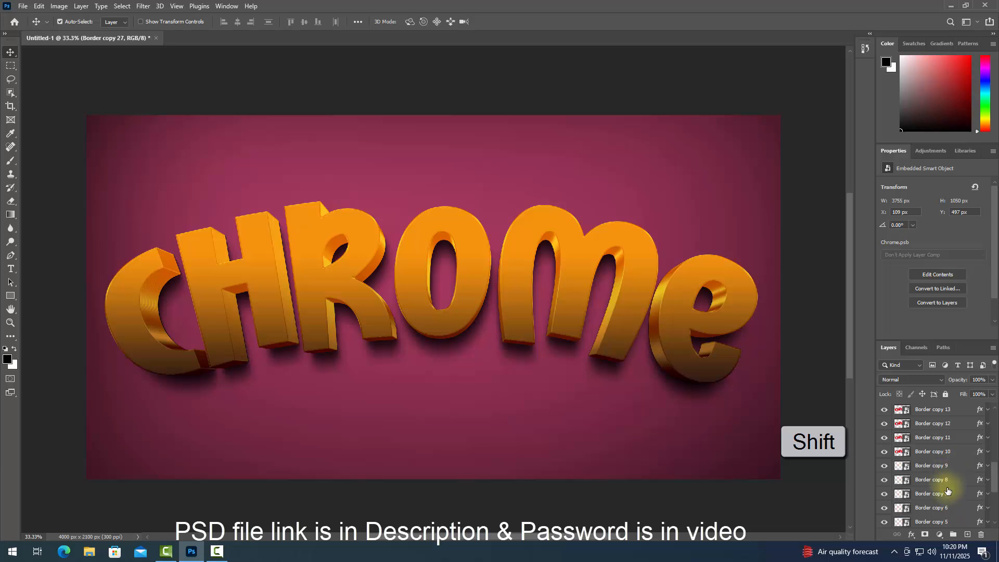
shift+click(946, 511)
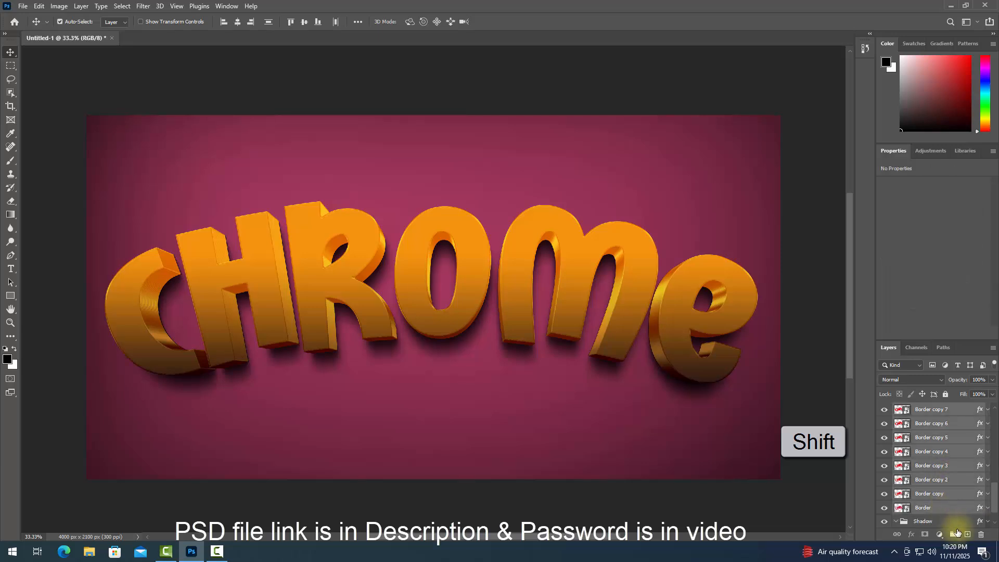
click(953, 534)
click(927, 427)
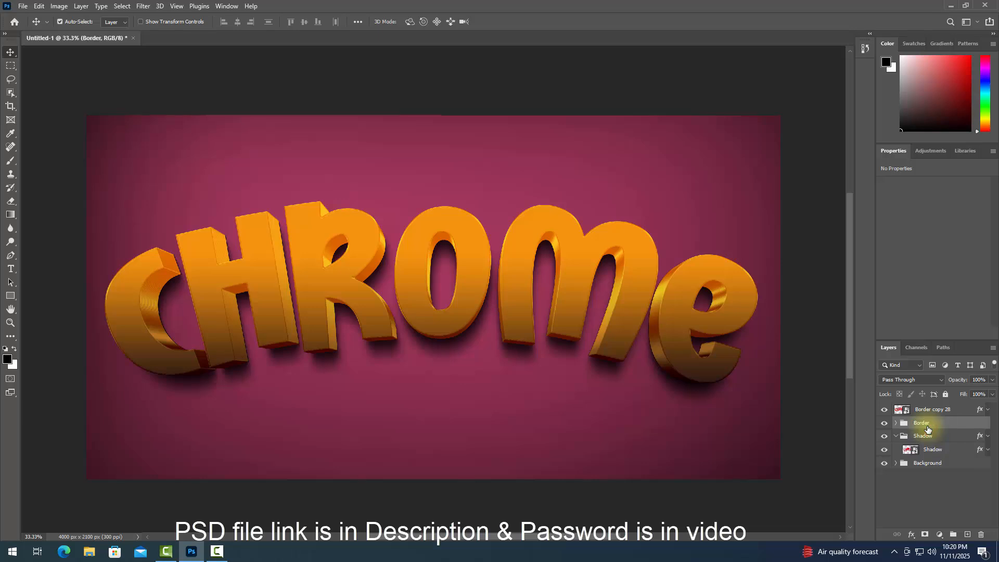
Step: Hide the Border copy 28 layer and add a Bevel & Emboss style to the Border group
click(884, 409)
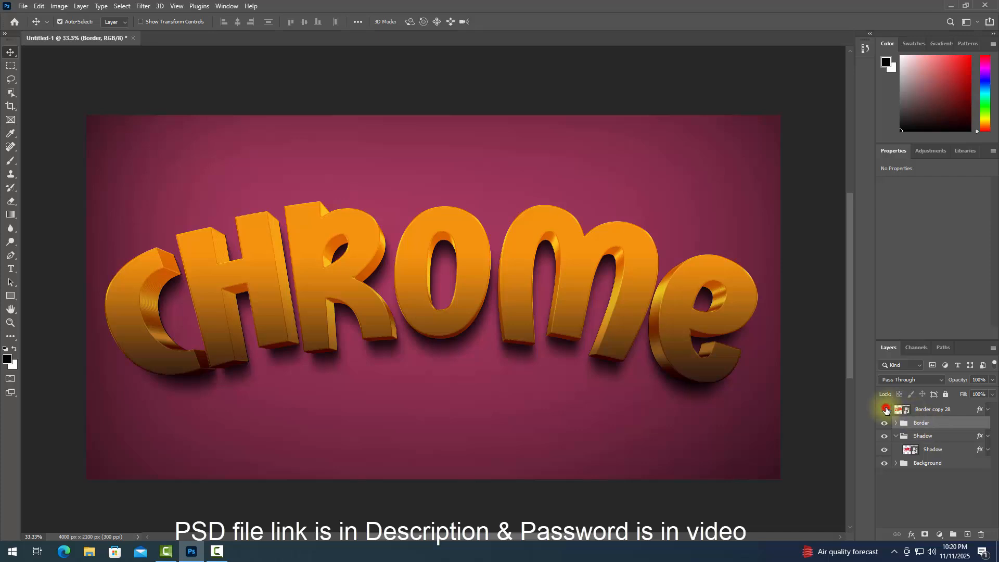
click(911, 535)
click(936, 438)
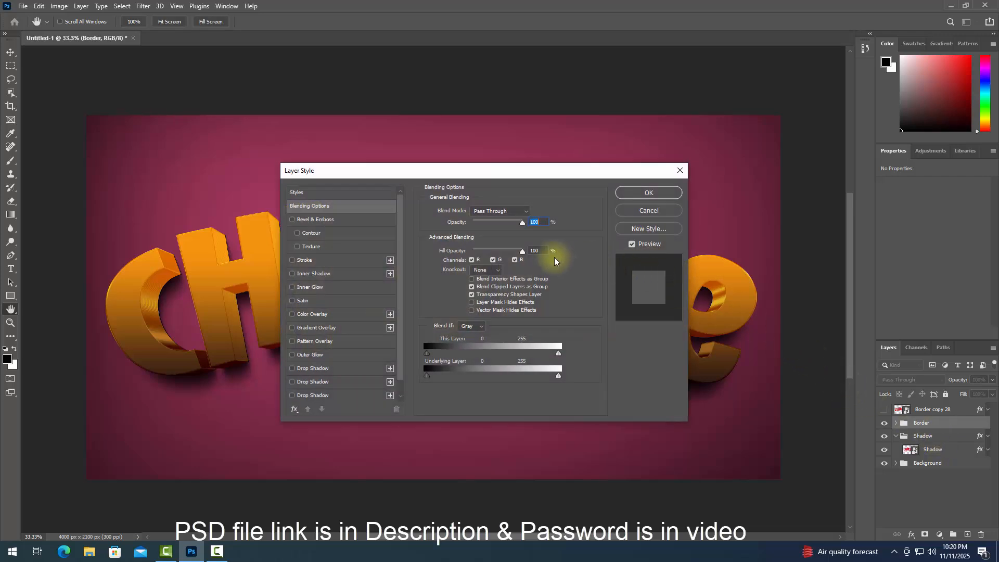
click(541, 250)
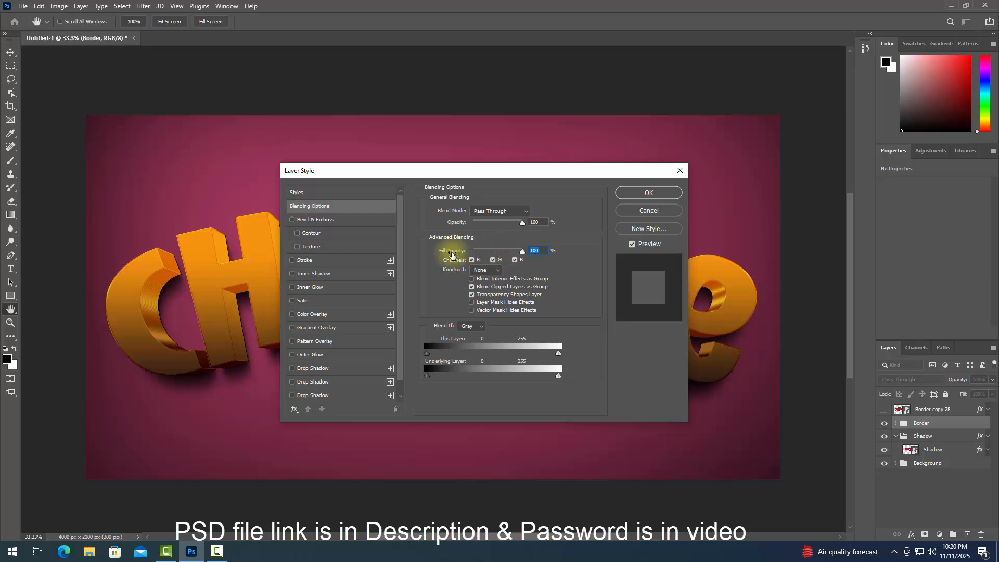
click(336, 221)
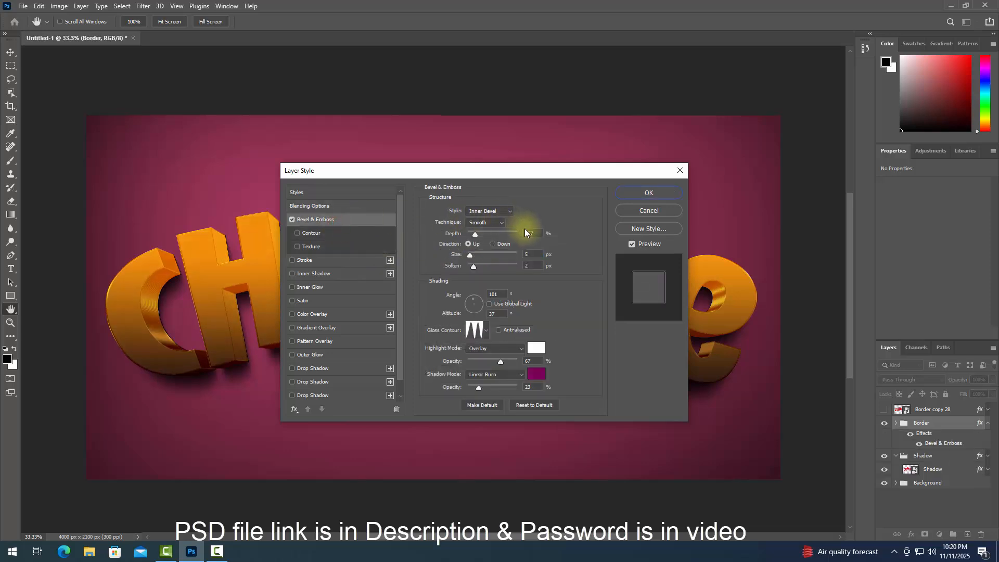
Step: Set the Border group's bevel depth to 115%, size to 68 px and soften to 10 px
drag(526, 232, 450, 229)
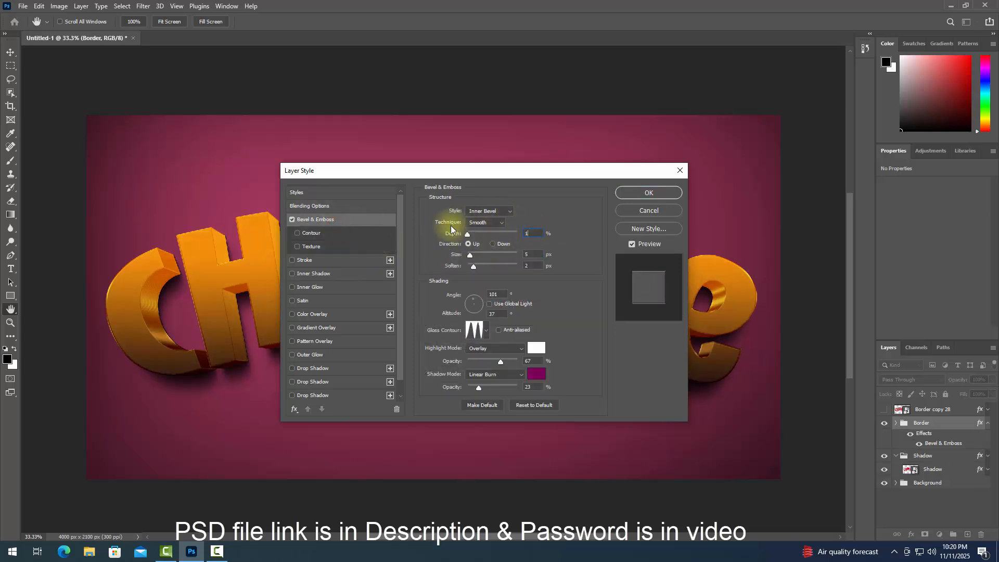
text(115)
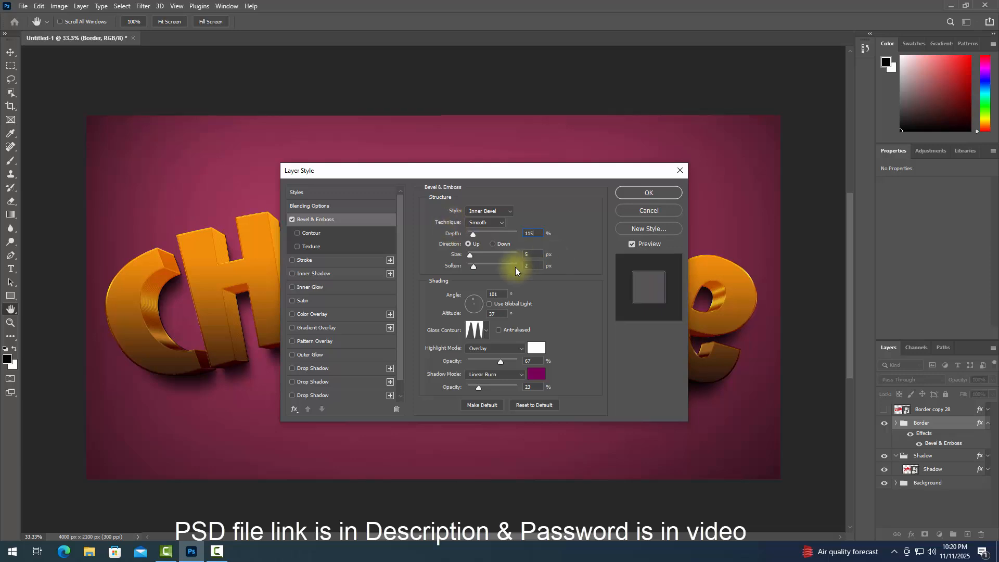
click(532, 254)
drag(516, 255, 493, 260)
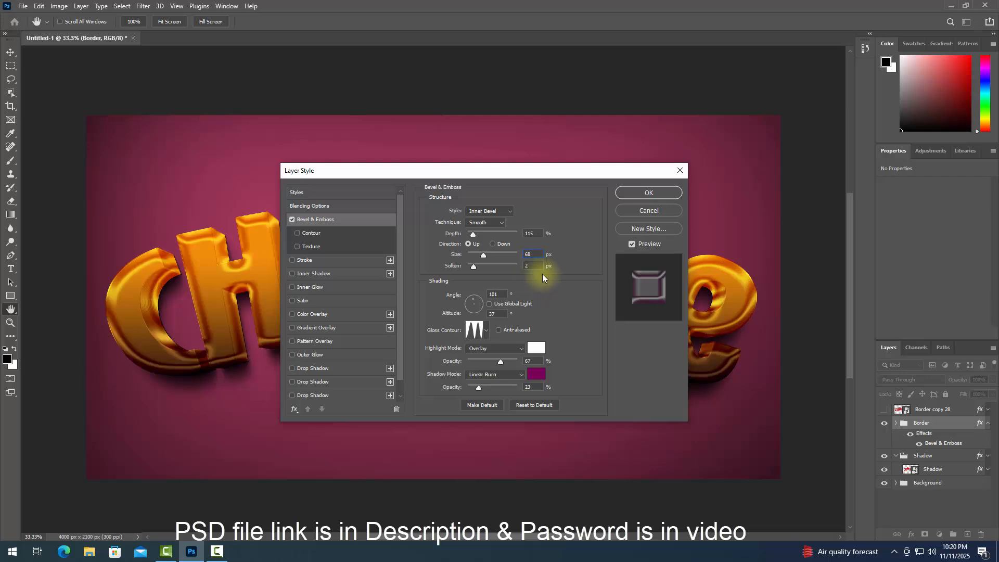
drag(534, 265, 484, 264)
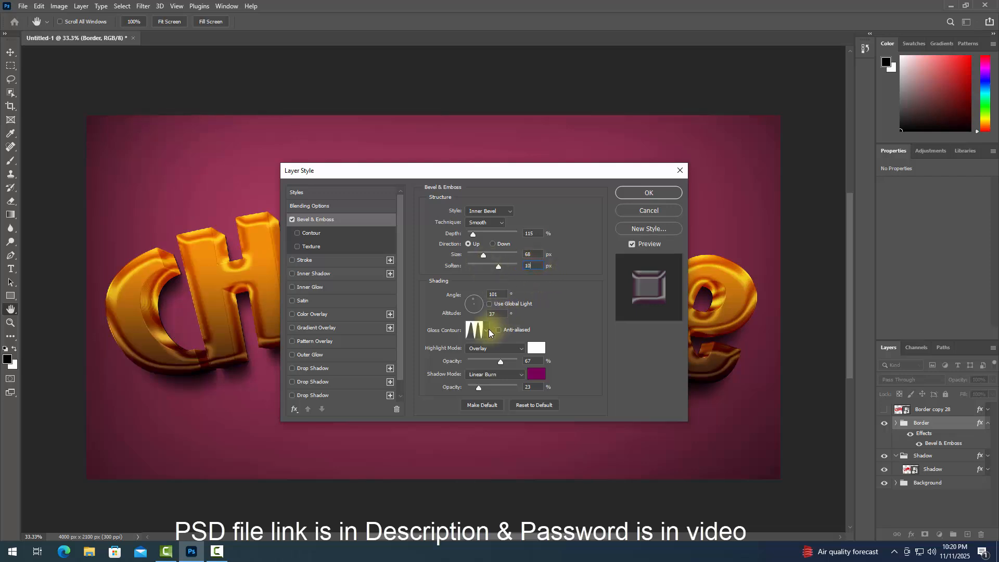
Step: Change the gloss contour of the Border group's bevel to the Linear preset
click(475, 330)
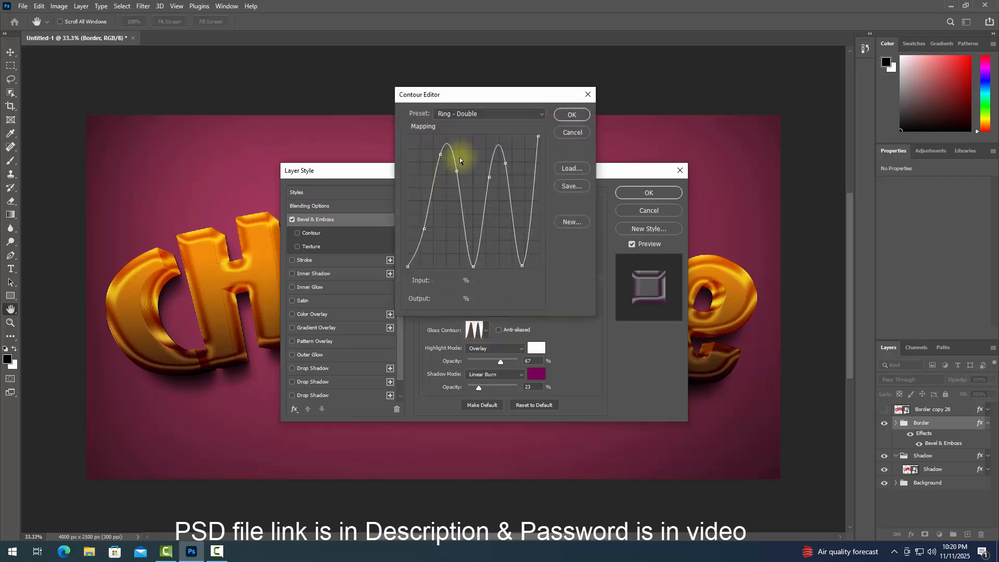
click(468, 113)
click(462, 139)
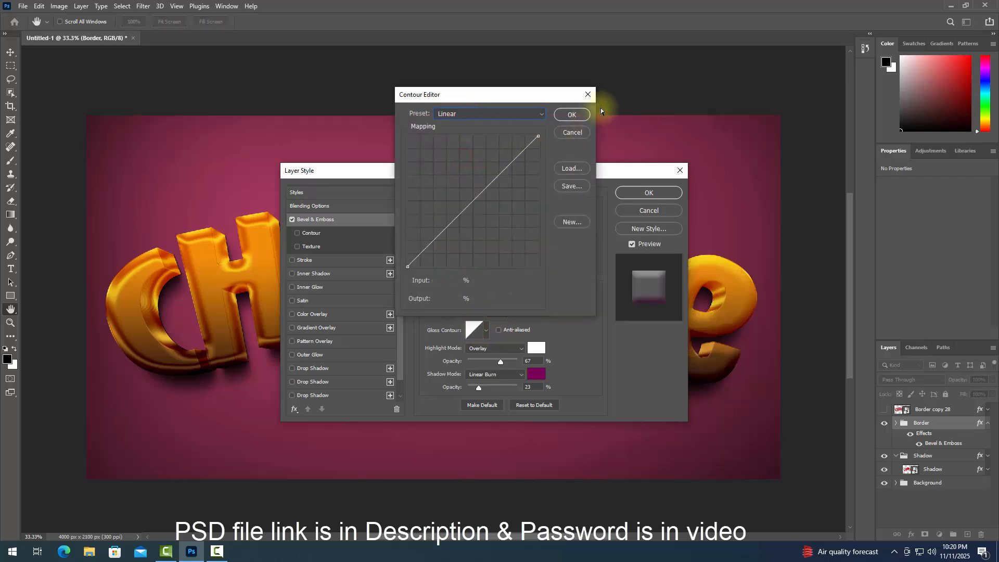
click(572, 115)
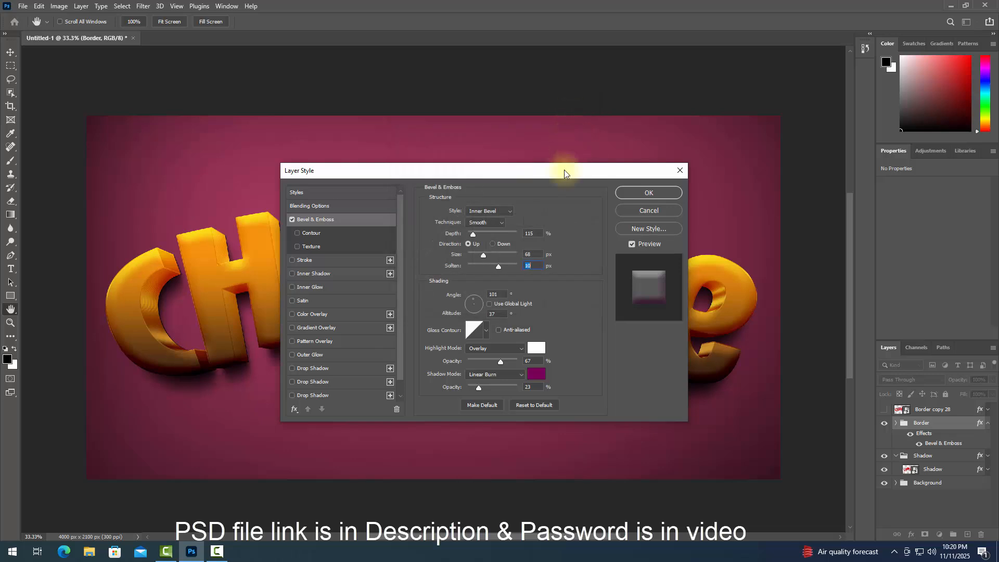
click(532, 265)
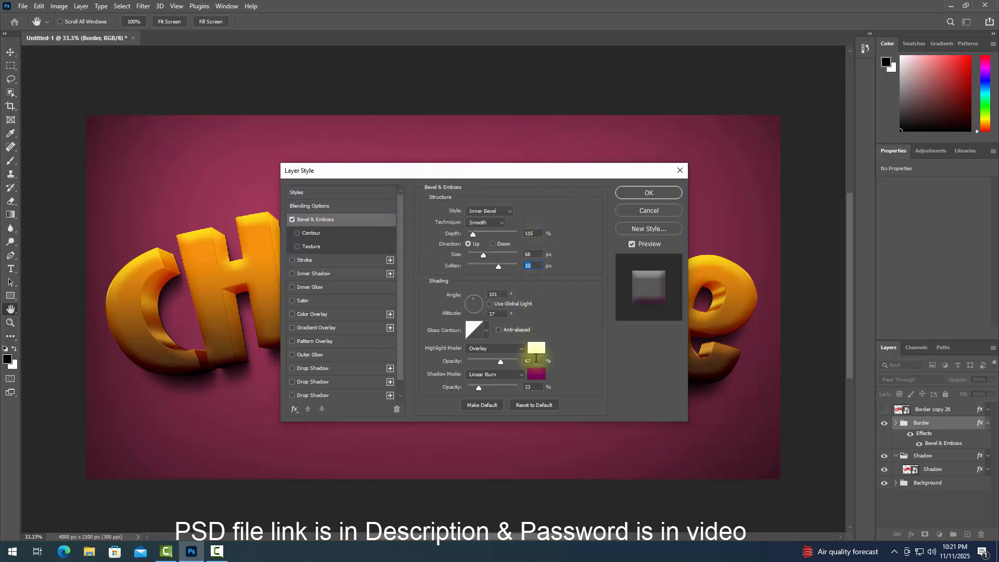
Step: Set the bevel highlight opacity to 90% and its colour to #da120e for the Border group
click(536, 361)
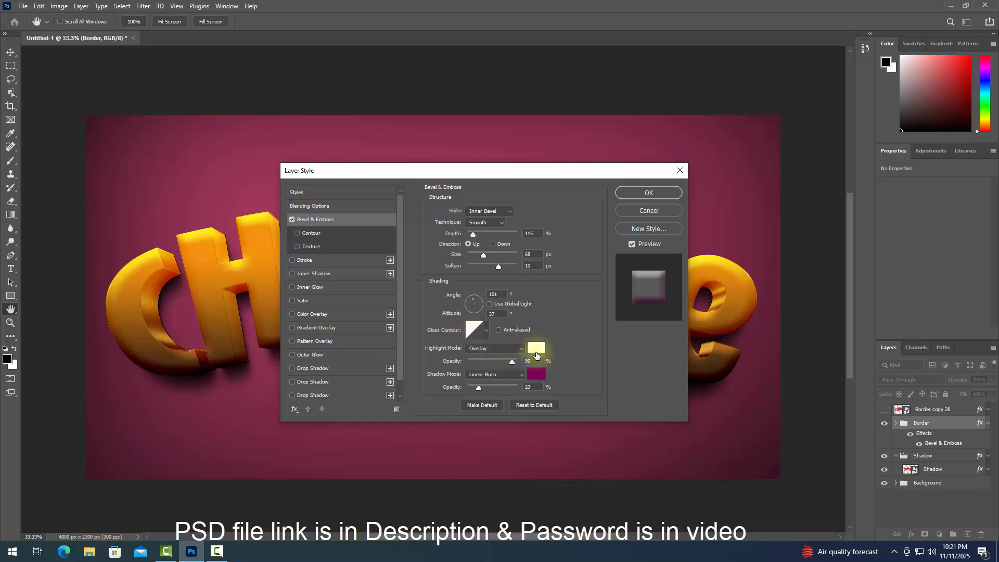
click(536, 348)
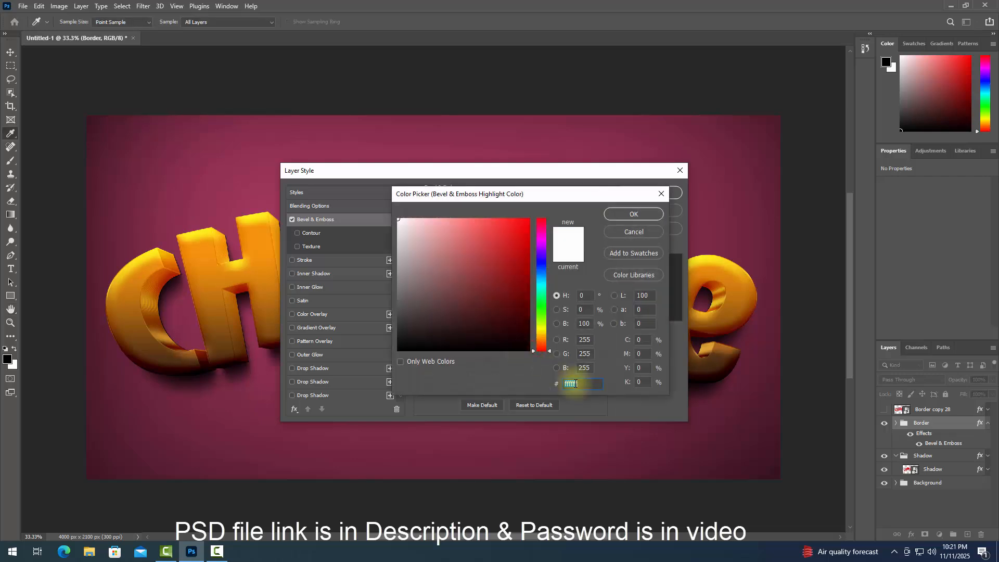
text(0dda12)
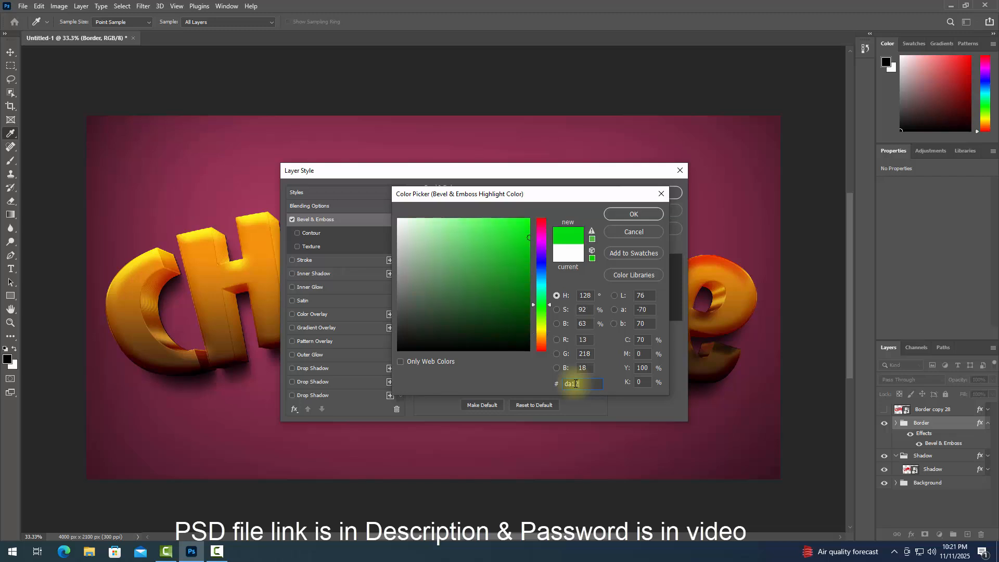
text(0e)
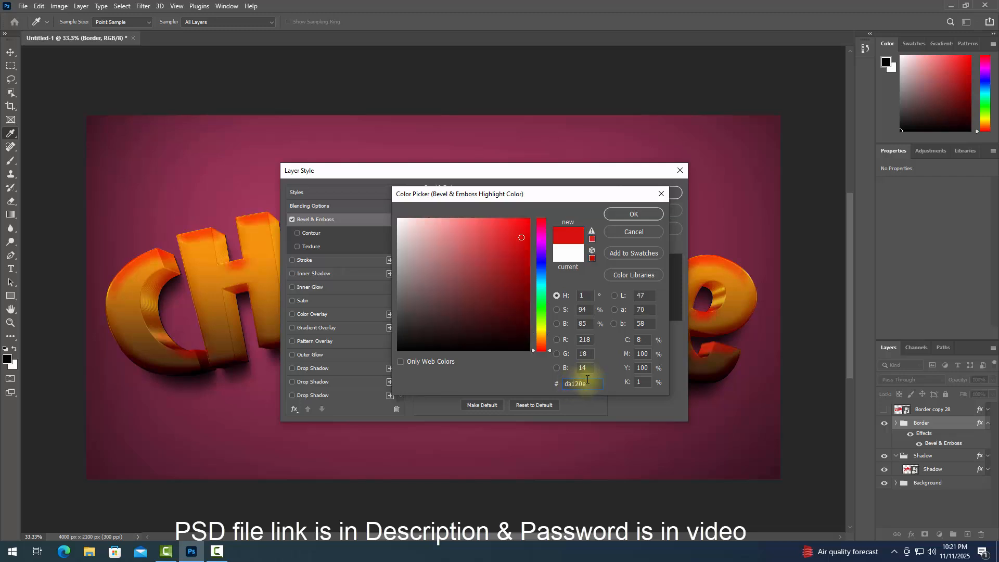
click(639, 215)
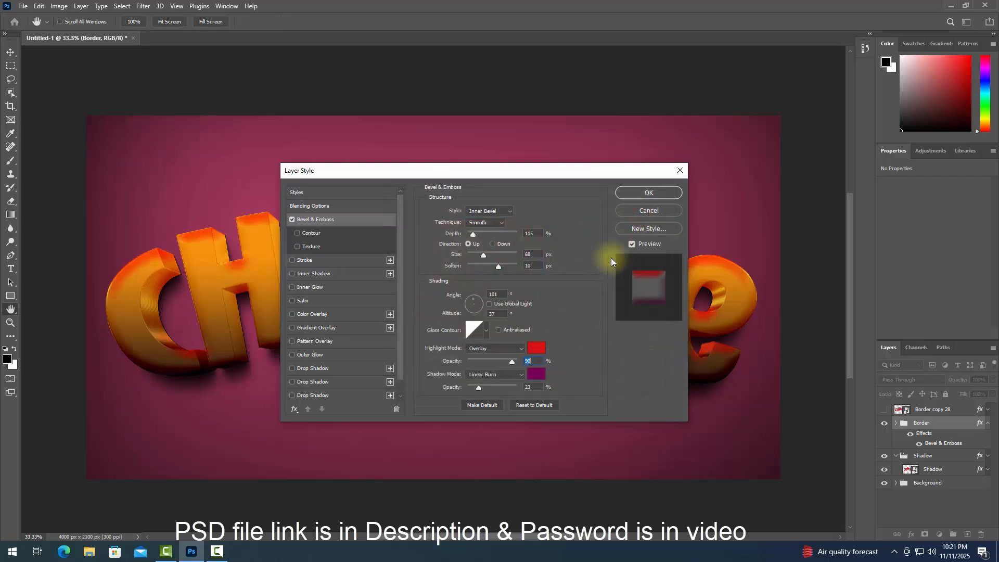
Step: Set the Border group's bevel shadow colour to #fd2211 and its shadow opacity to 33%
click(540, 378)
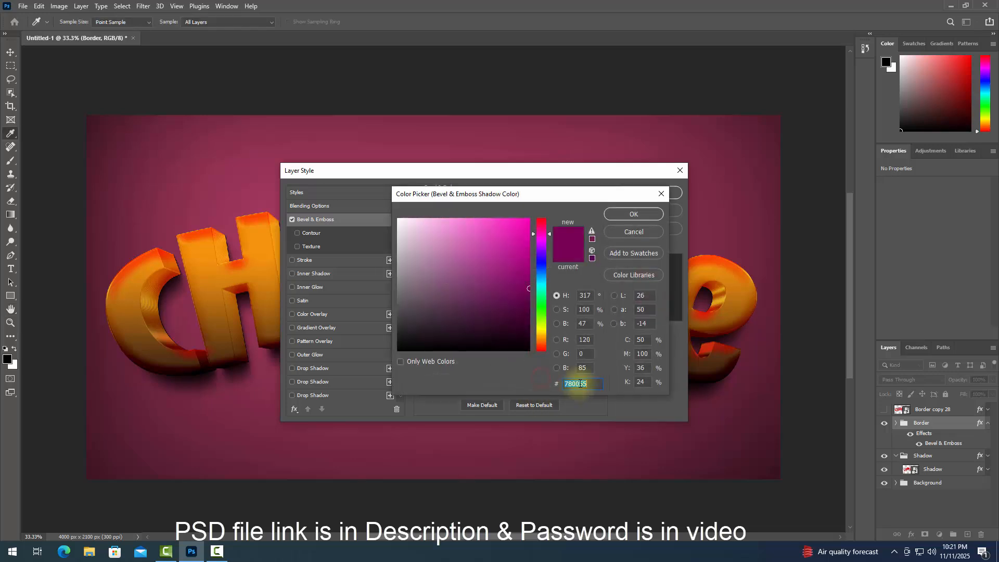
text(fd)
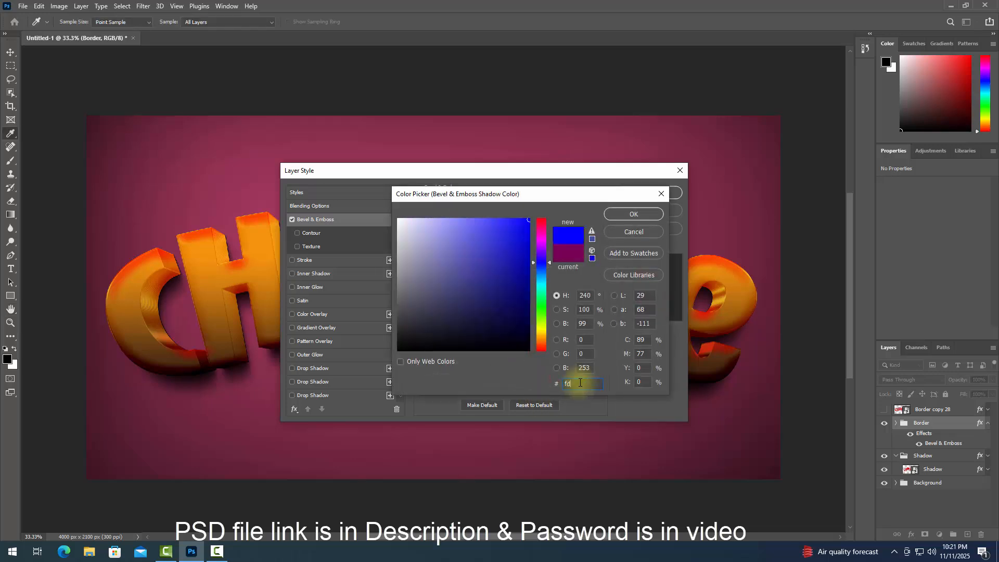
text(2211)
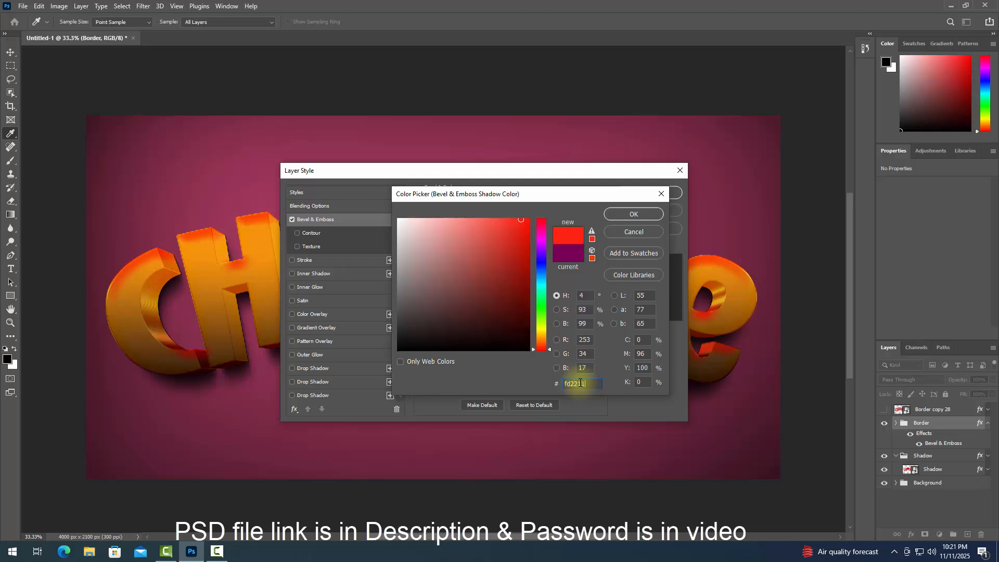
click(631, 216)
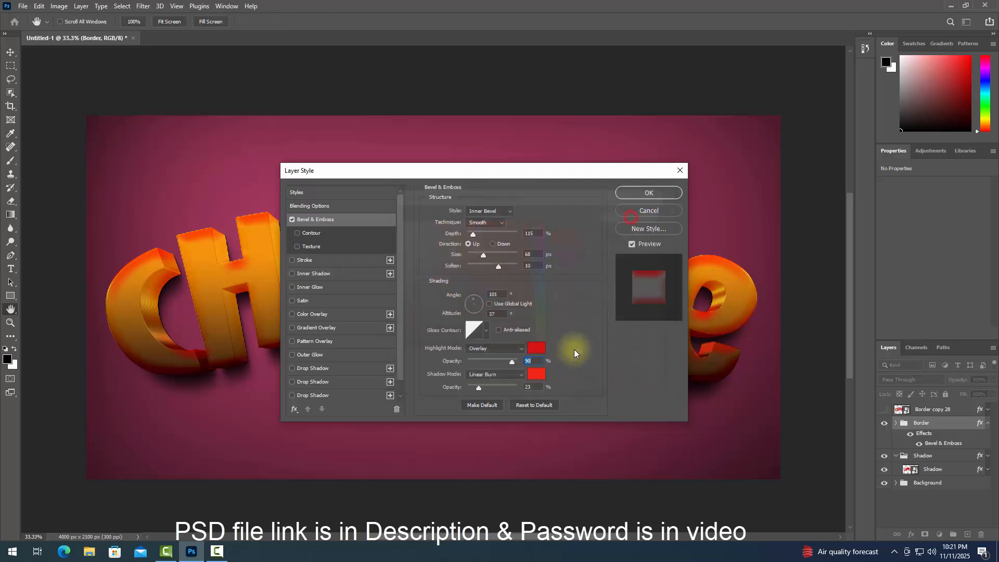
text(3)
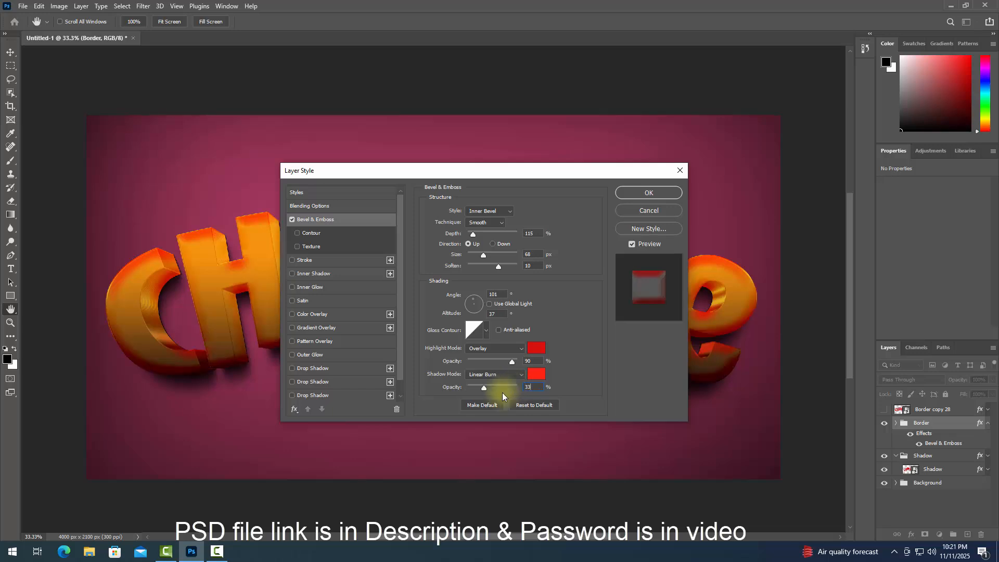
Step: Add a Drop Shadow to the Border group with Normal blend mode and 64% opacity, and apply the layer styles
click(313, 368)
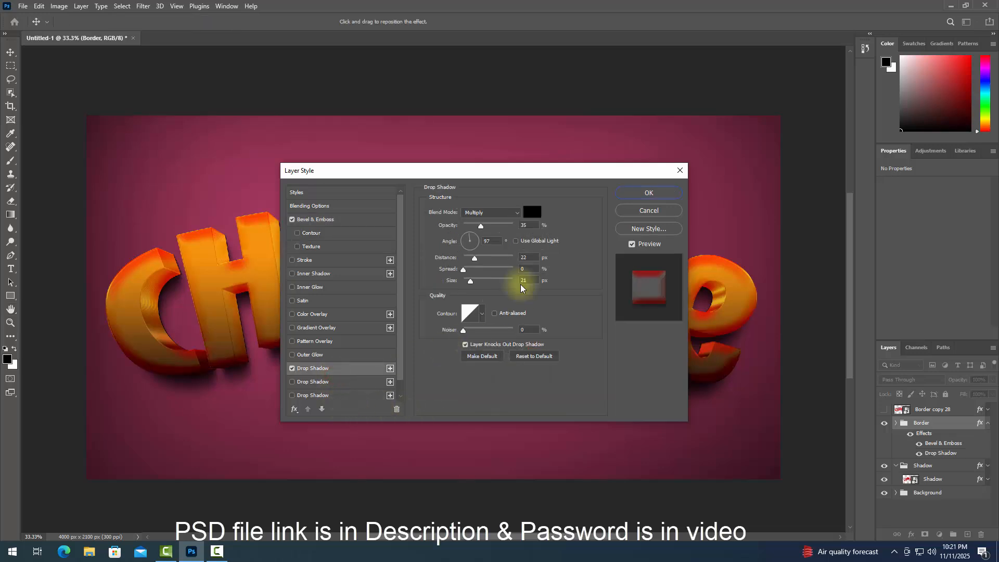
click(489, 215)
click(487, 219)
double_click(527, 226)
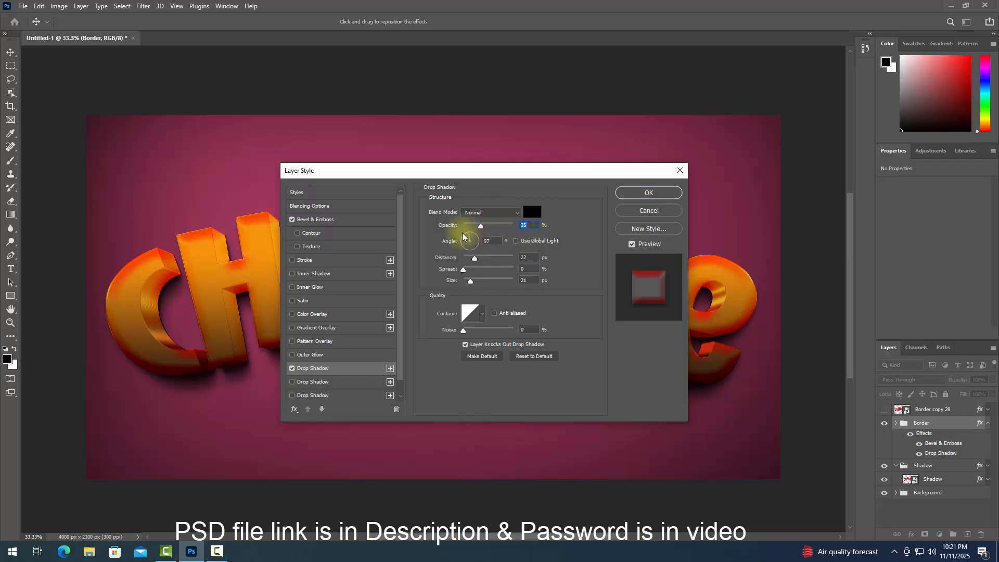
text(64)
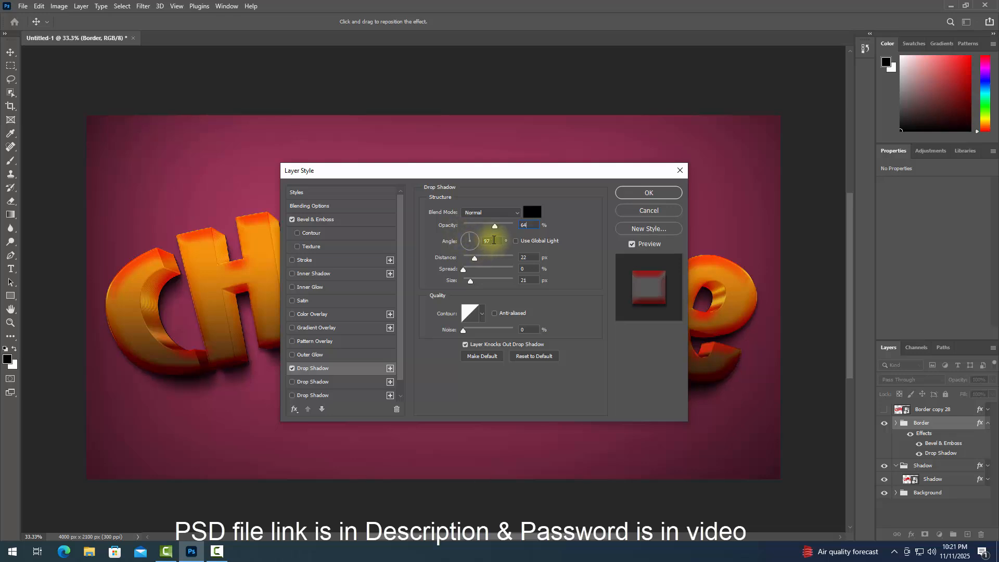
double_click(493, 240)
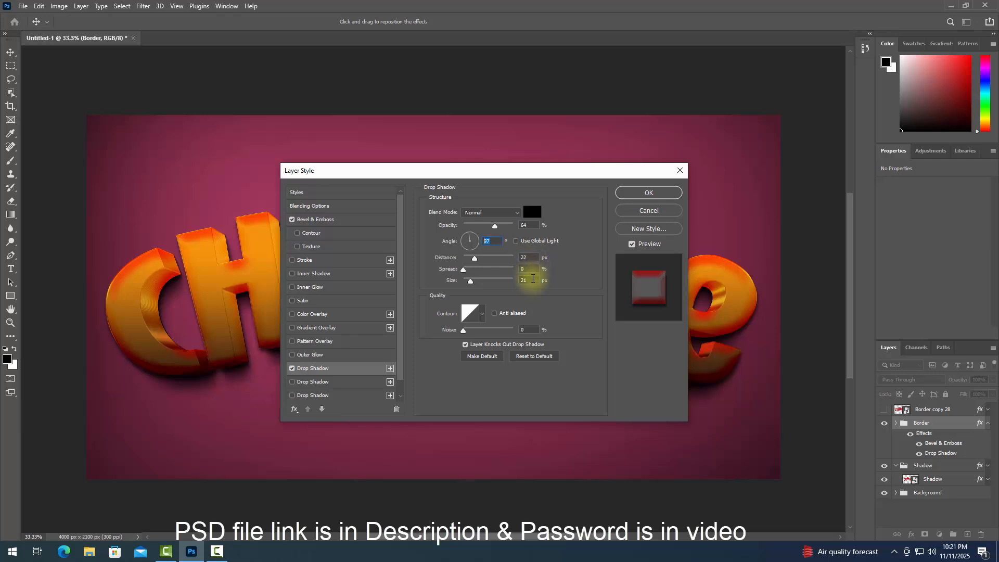
double_click(529, 280)
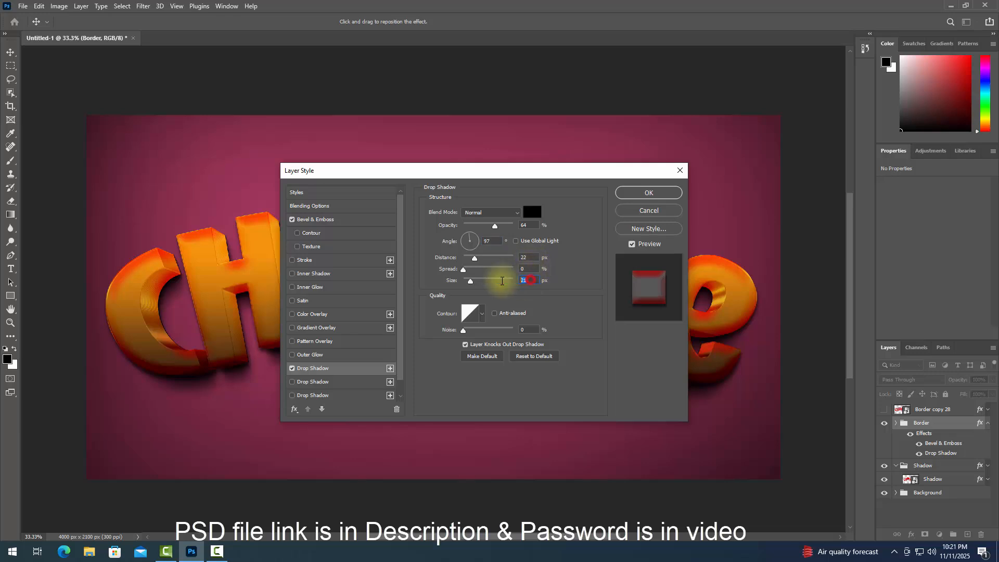
click(640, 194)
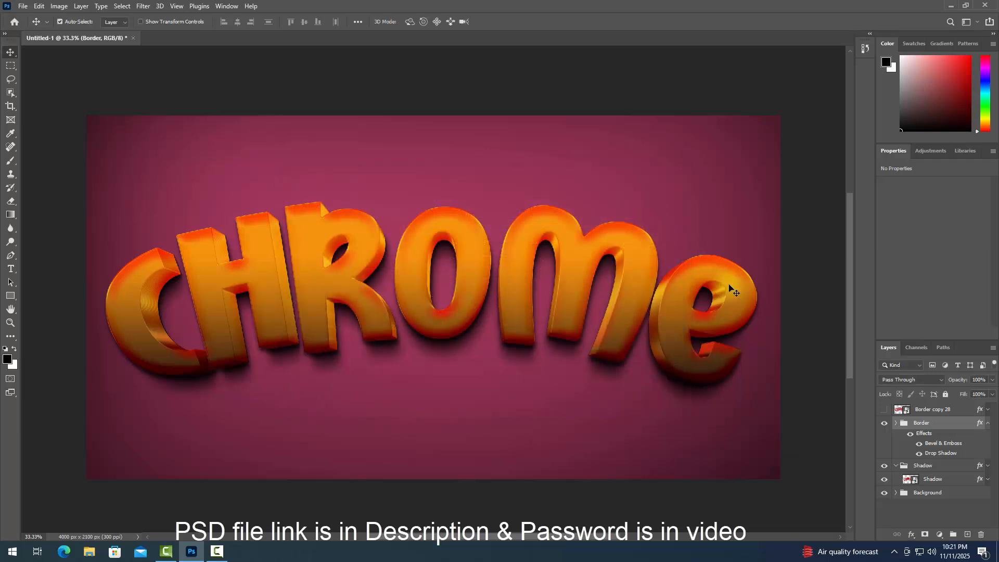
Step: Collapse the Border group's effects list, then show the Border copy 28 layer and clear its layer style
click(988, 423)
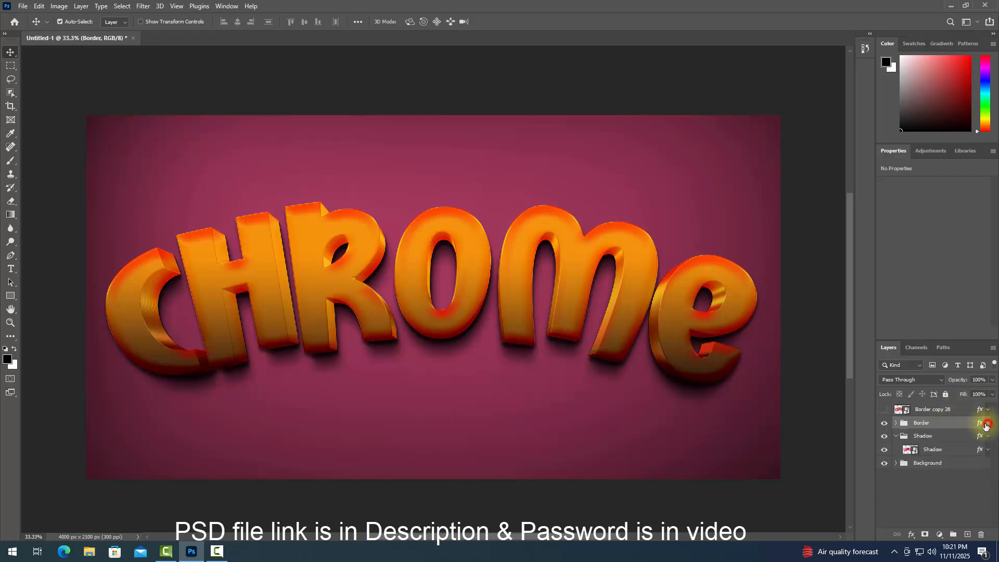
click(883, 409)
click(958, 410)
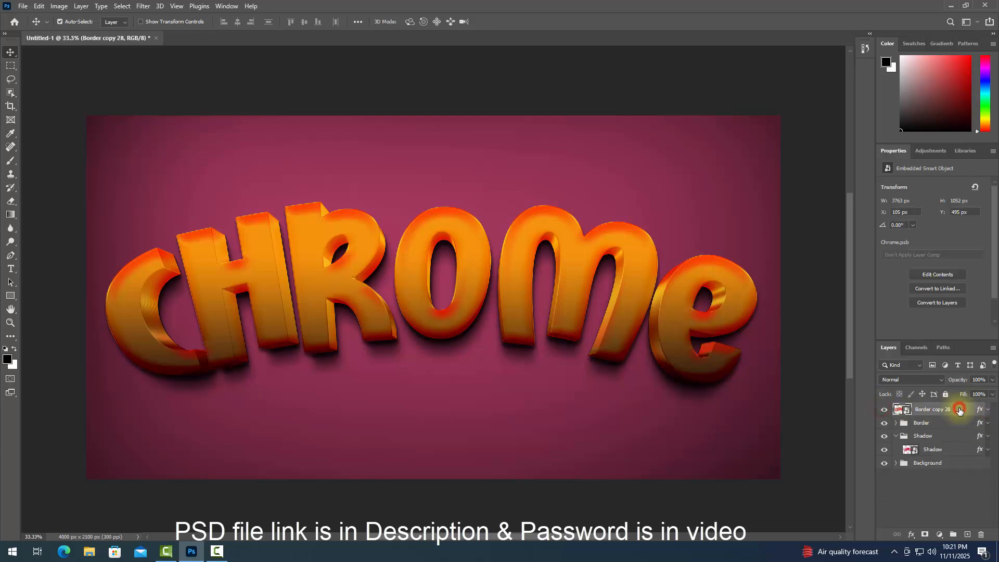
right_click(948, 411)
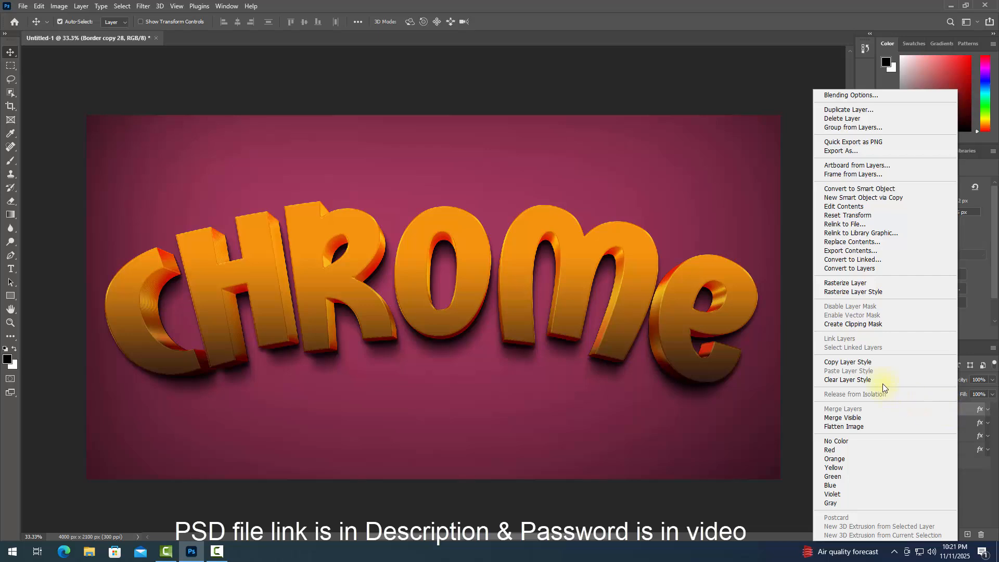
click(882, 381)
Step: Rename the Border copy 28 layer as Surface
double_click(928, 411)
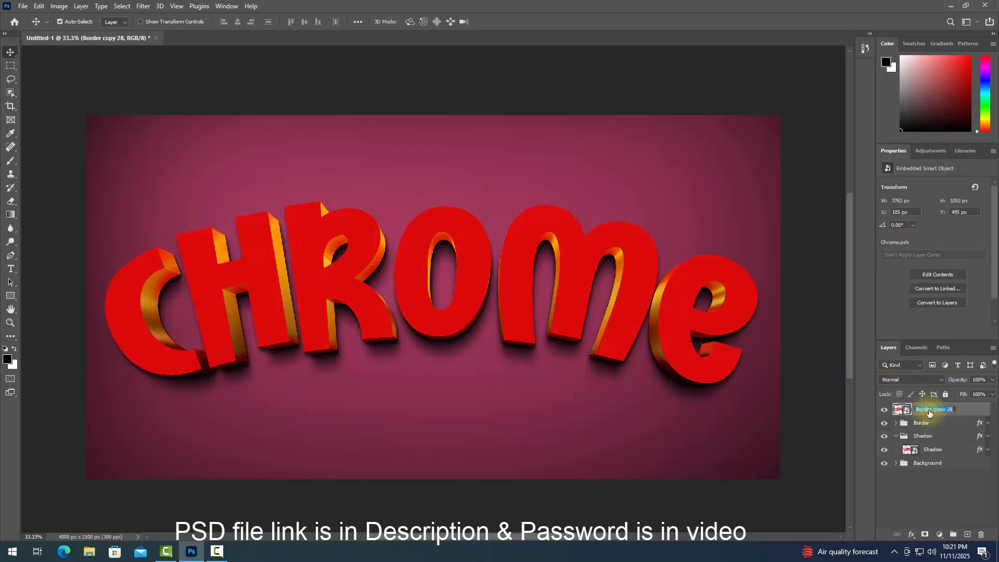
text(Surface)
key(Return)
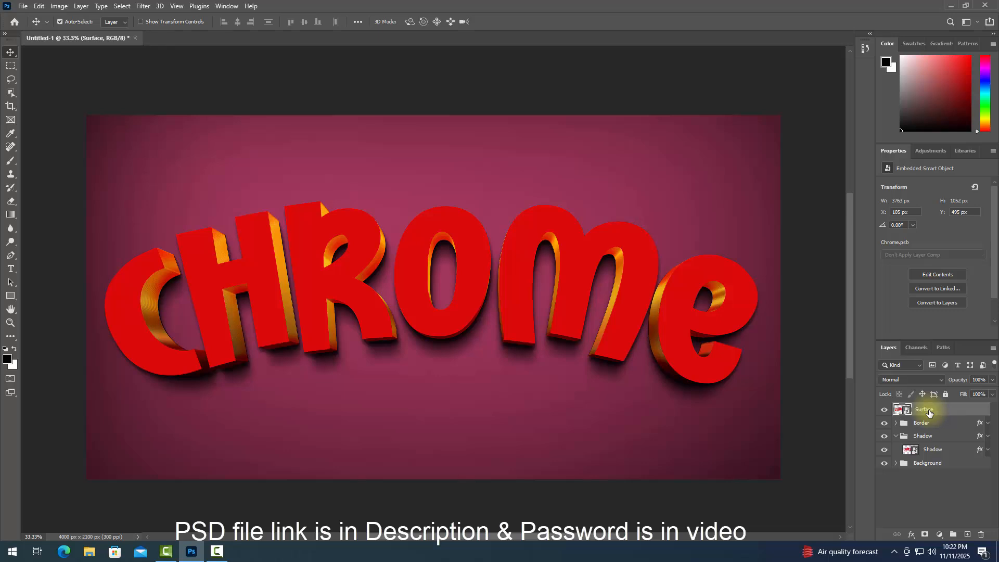
Step: Add a Bevel & Emboss style to the Surface layer with depth 157%, size 106 px and soften 2 px
click(911, 534)
click(938, 437)
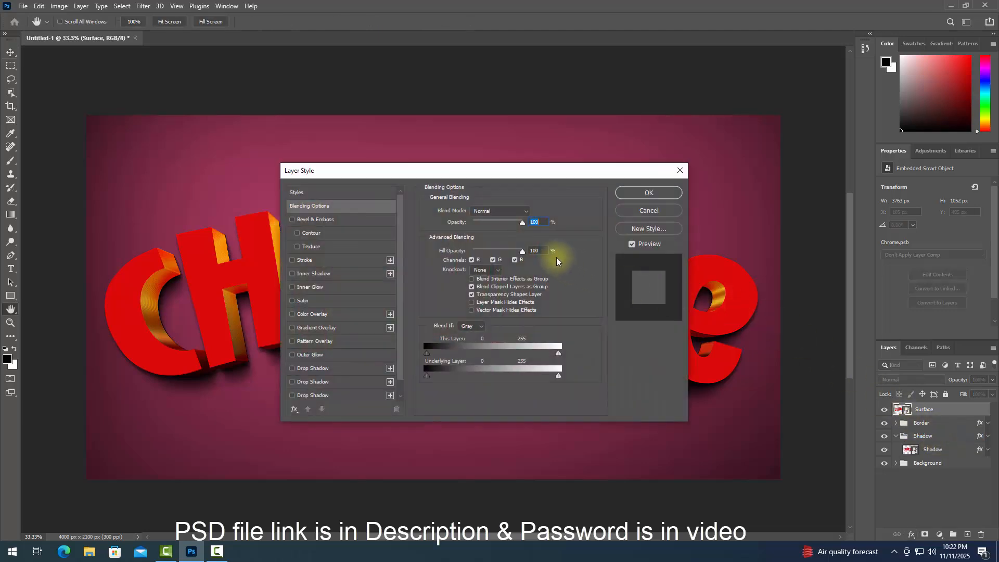
click(538, 250)
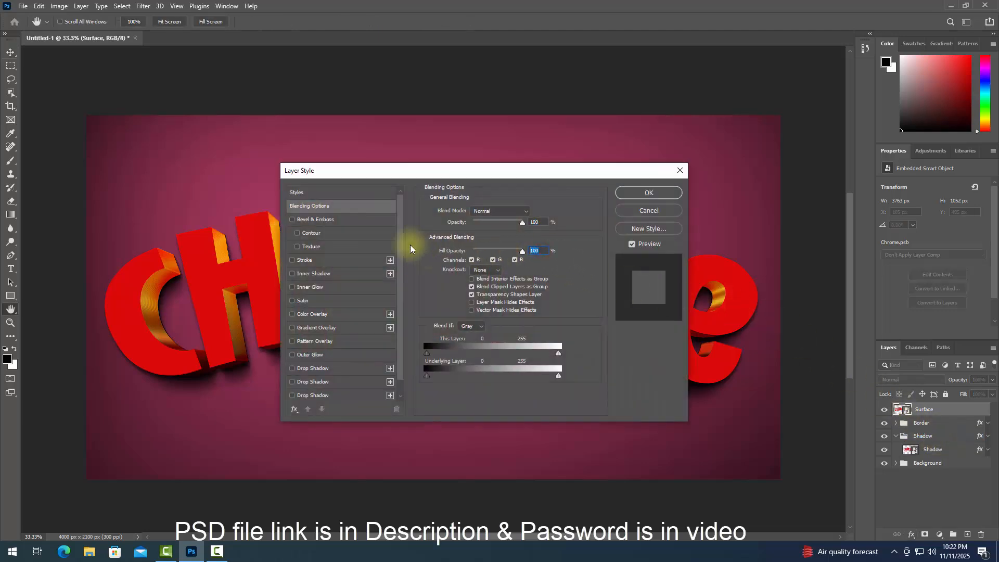
click(334, 219)
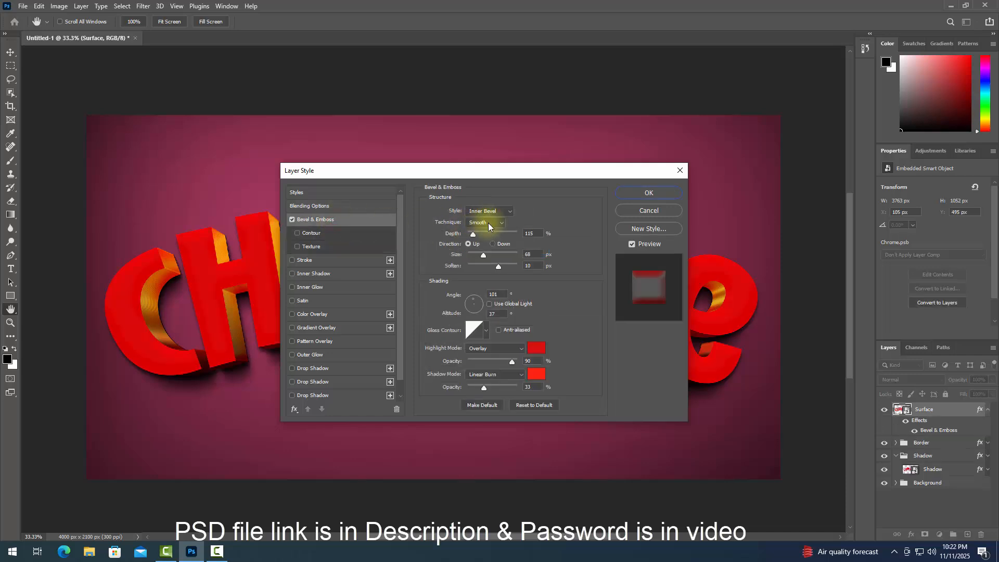
click(540, 234)
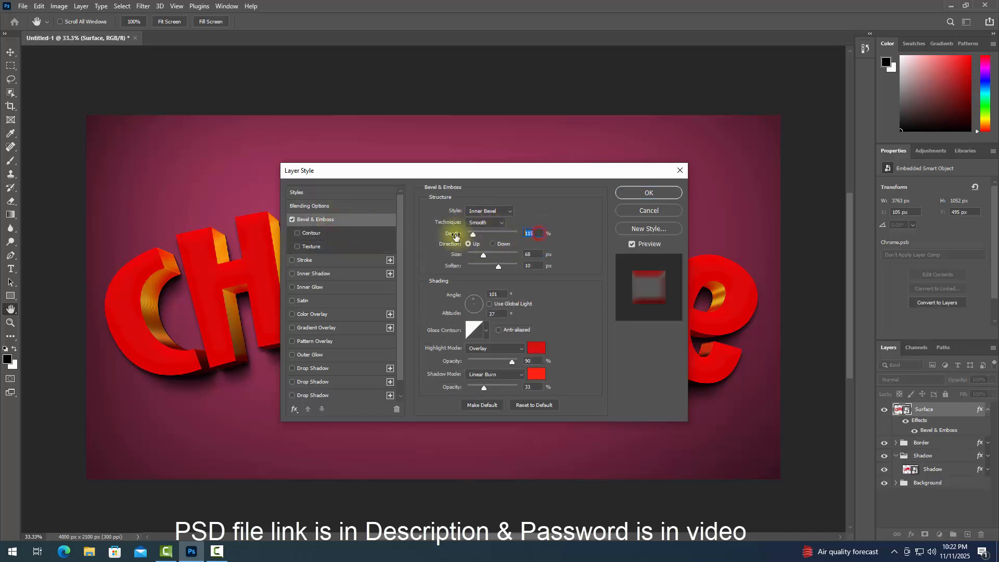
text(157)
click(530, 254)
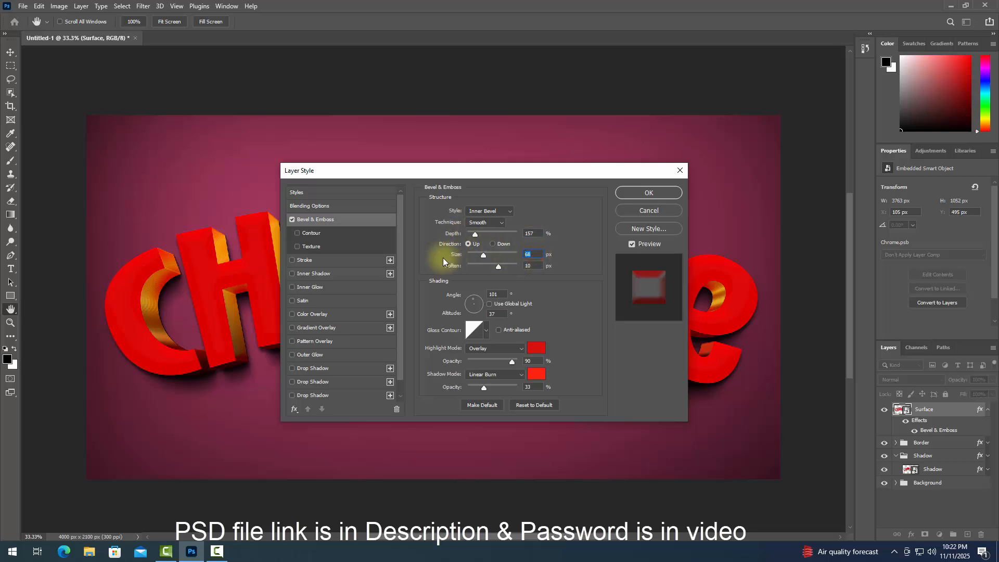
text(106)
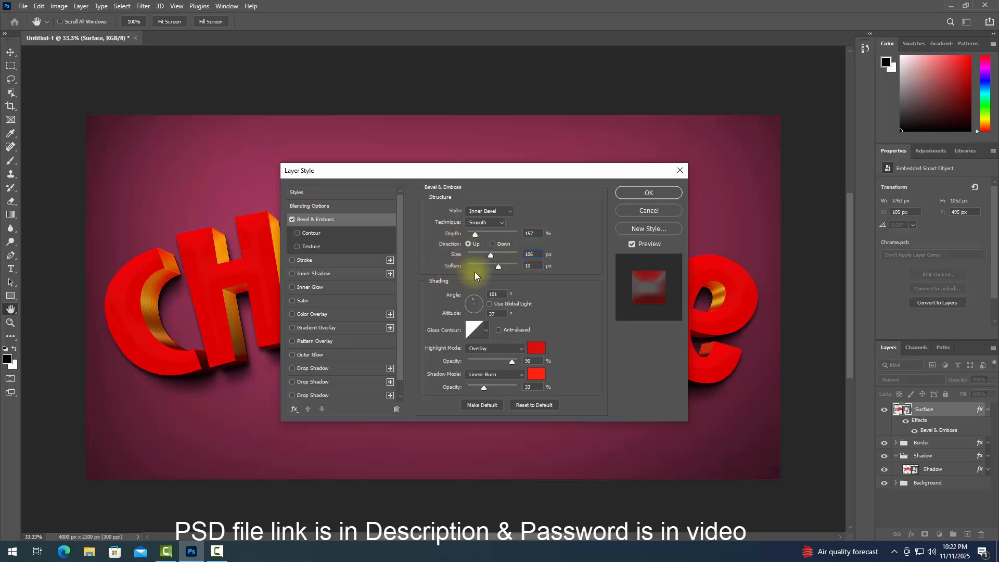
click(544, 266)
text(2)
Step: Set the Surface layer's bevel highlight colour to white and the highlight opacity to 67%
click(533, 348)
drag(477, 312, 290, 189)
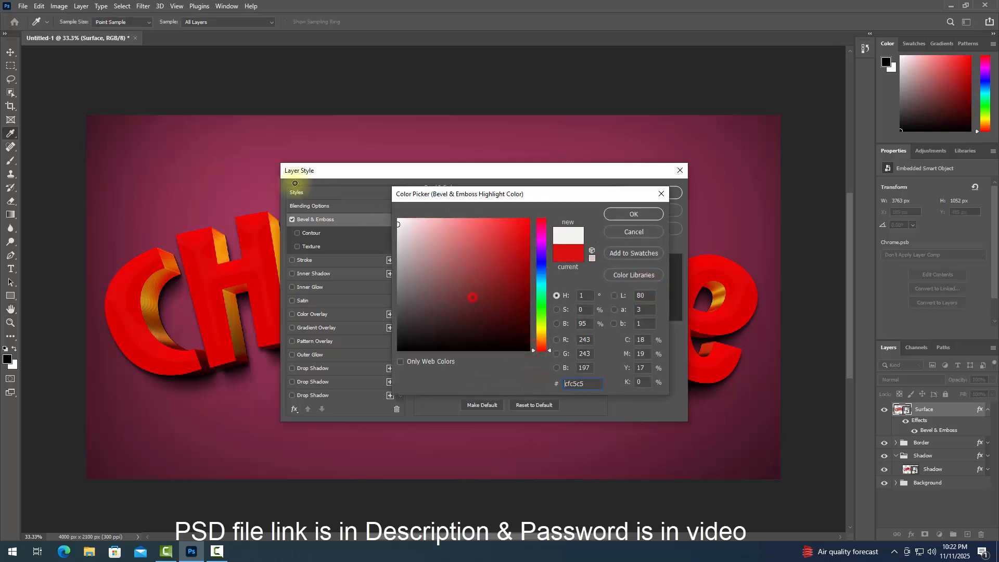
click(633, 215)
double_click(530, 360)
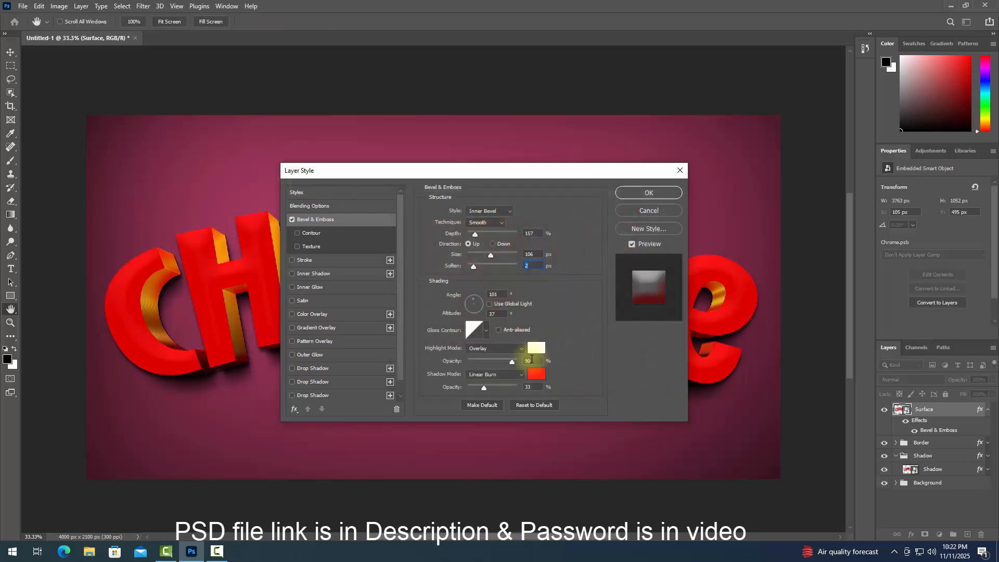
text(67)
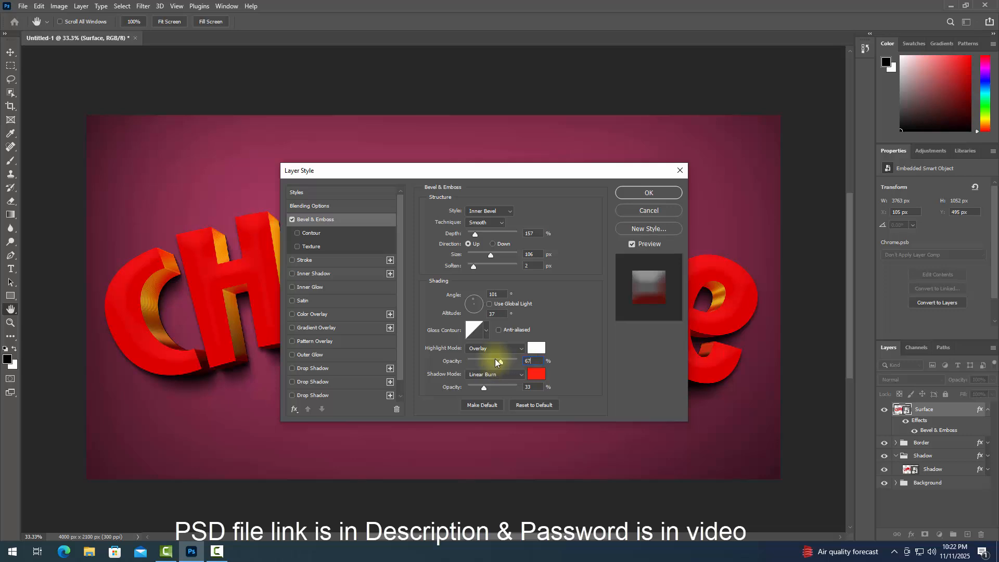
Step: Set the Surface layer's bevel shadow colour to #250b1f and the shadow opacity to 23%
click(536, 375)
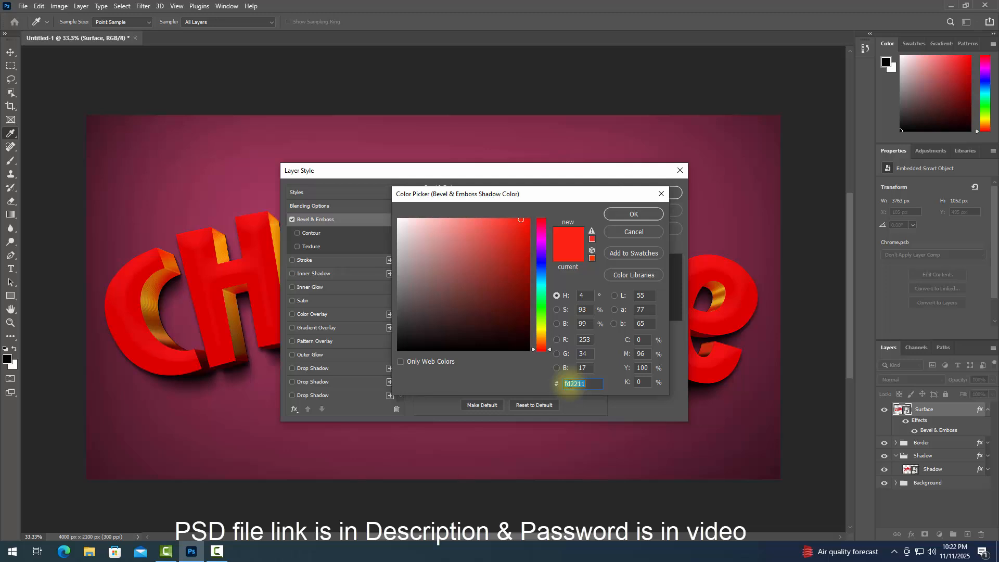
text(250)
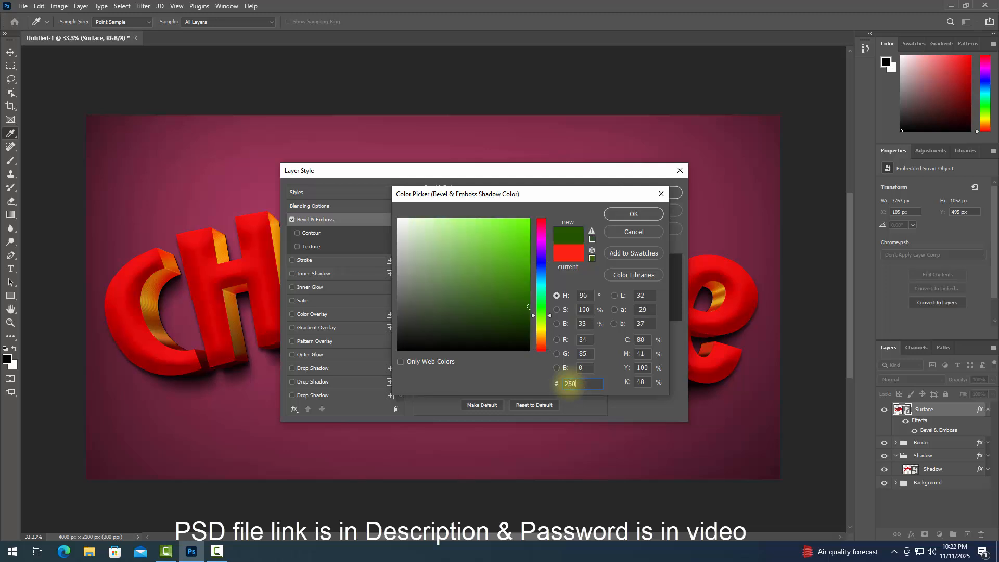
text(b)
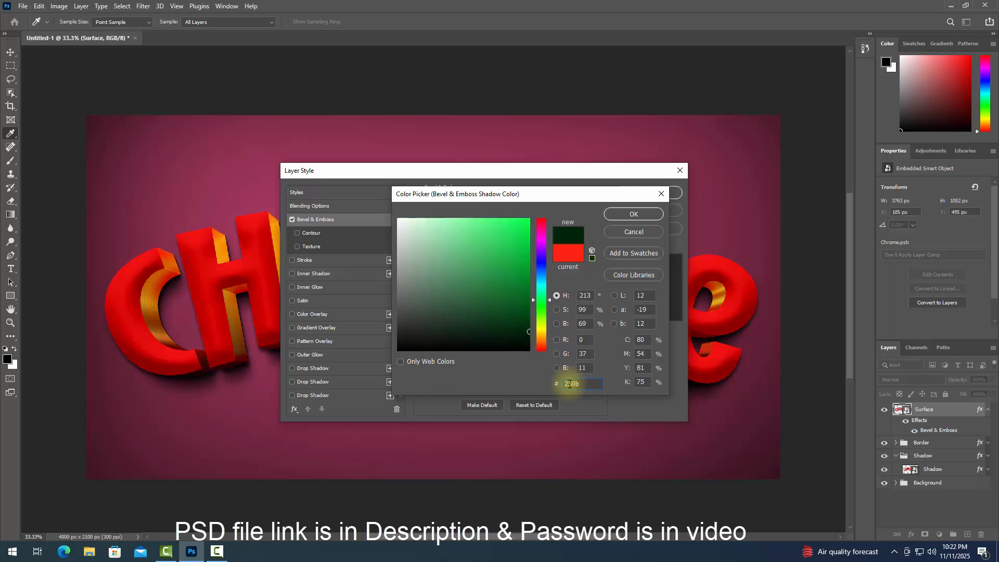
text(1f)
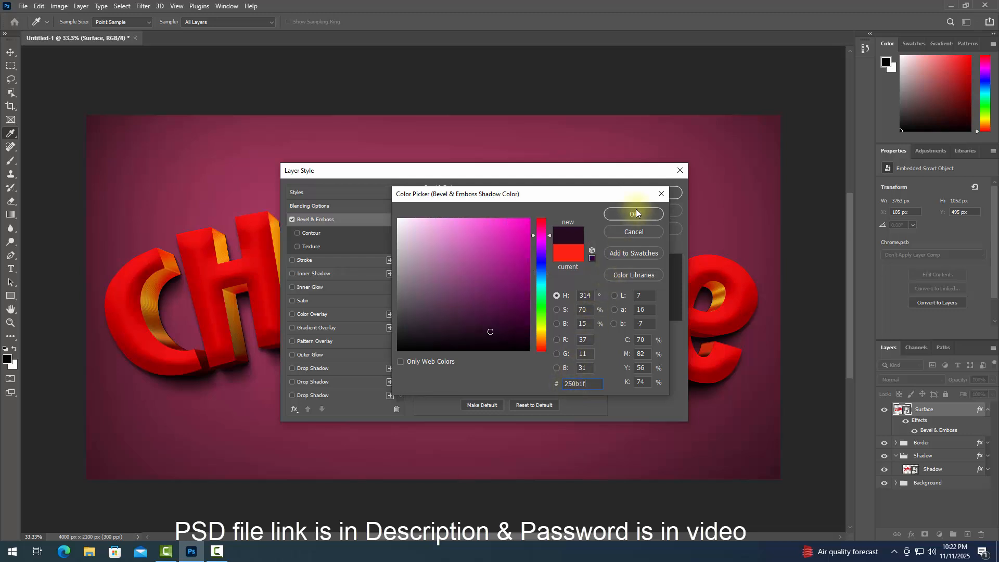
click(635, 213)
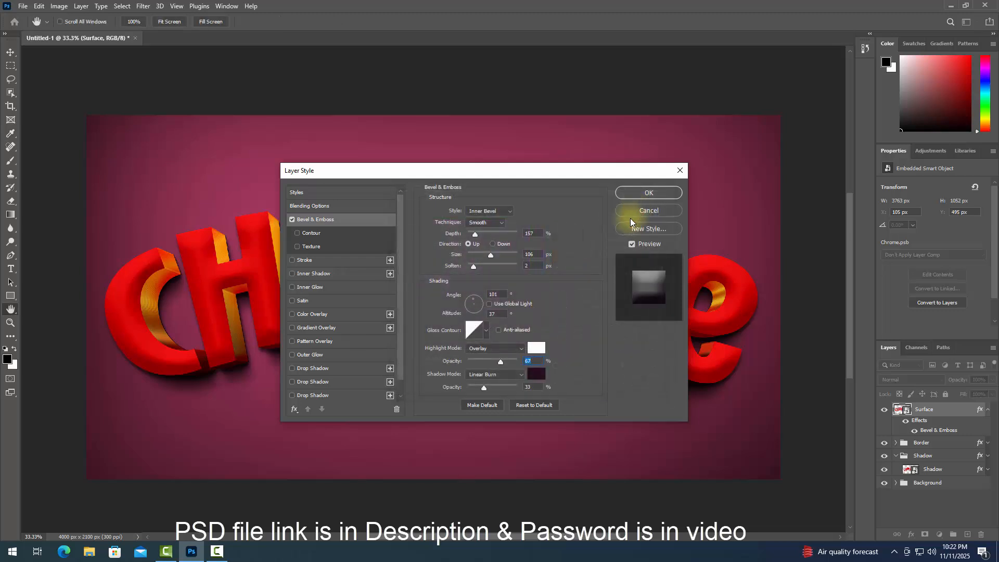
click(483, 383)
text(23)
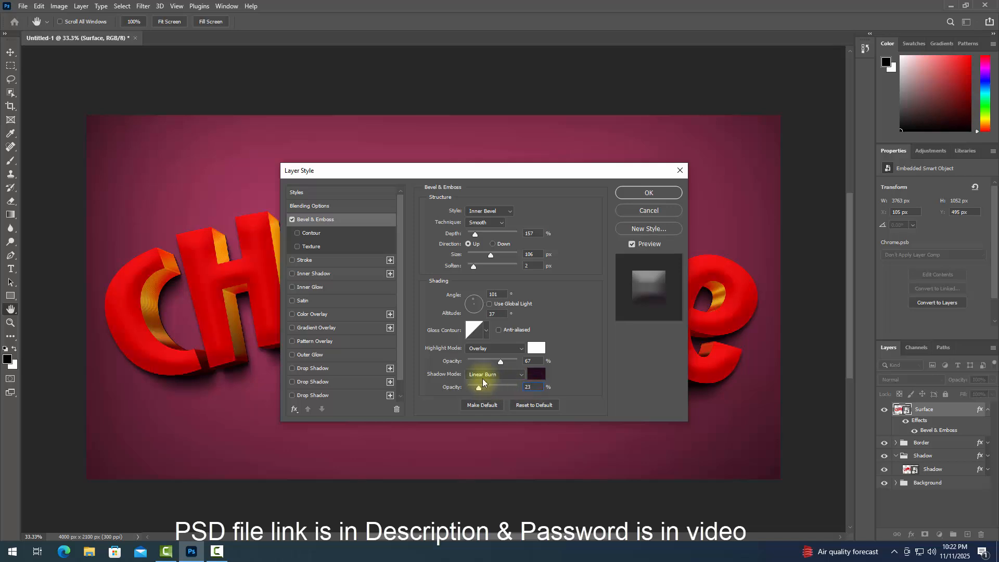
Step: Add an Inner Glow to the Surface layer with opacity 32%, choke 13%, size 193 px and range 76%
click(342, 290)
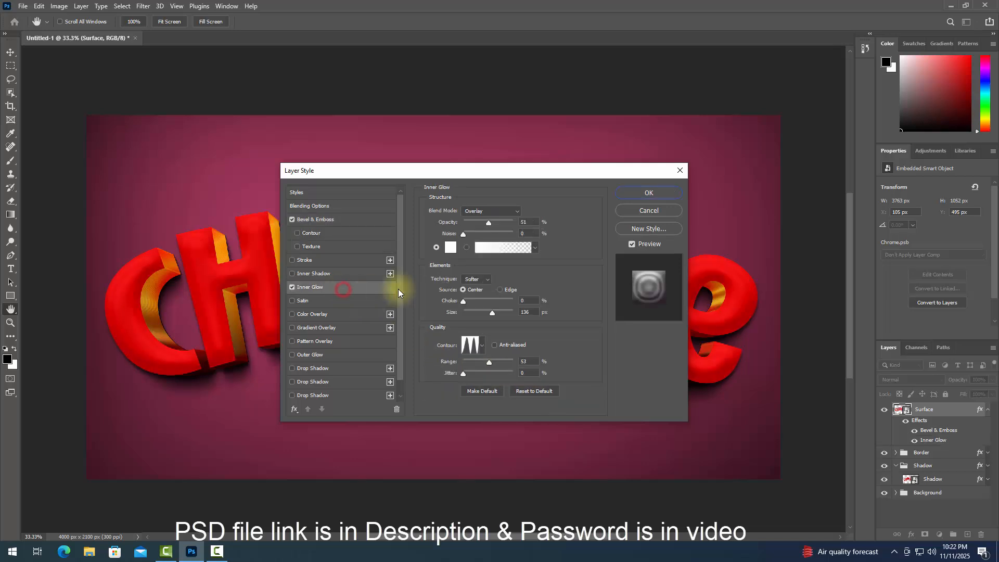
click(490, 221)
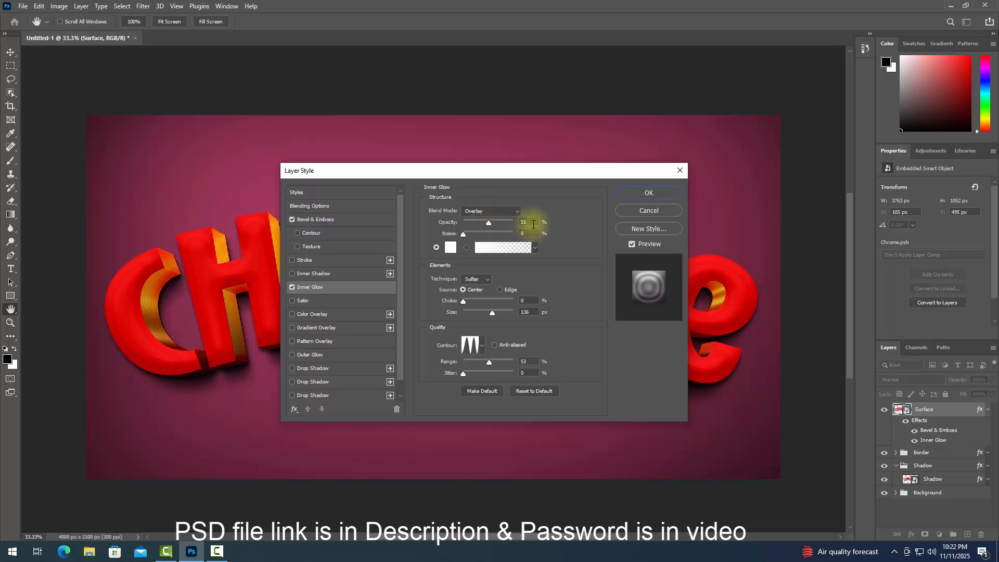
text(32)
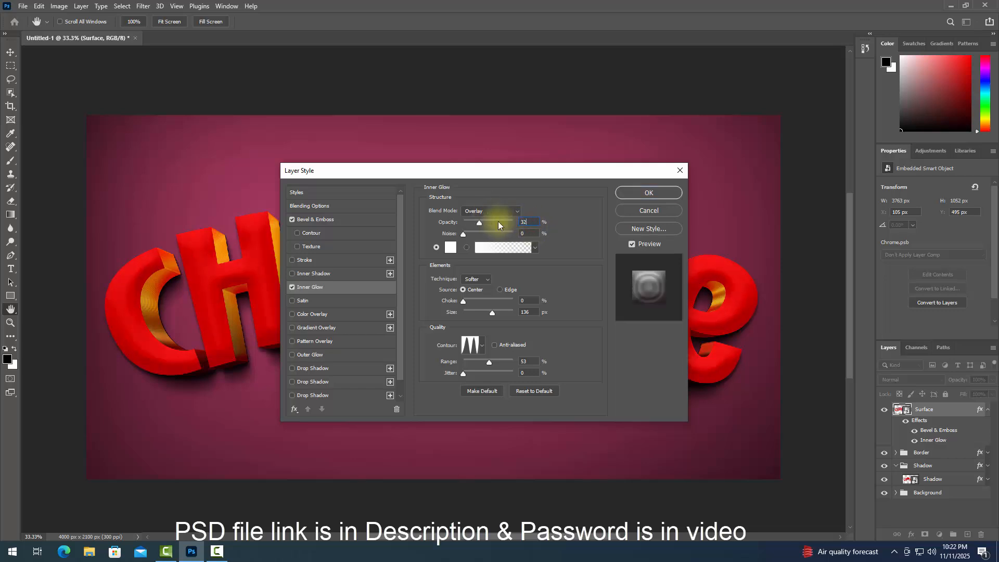
click(526, 301)
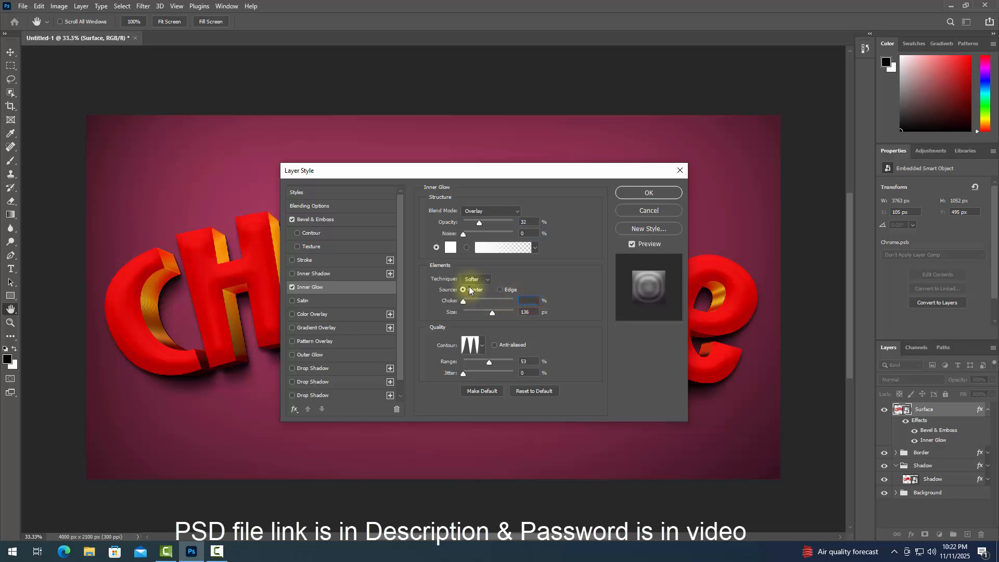
text(13)
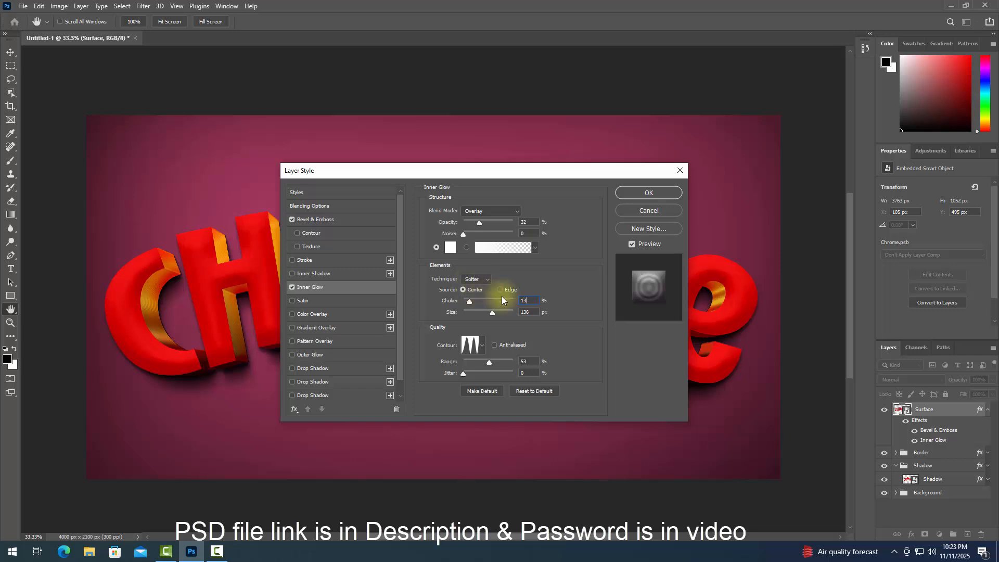
click(534, 312)
text(19)
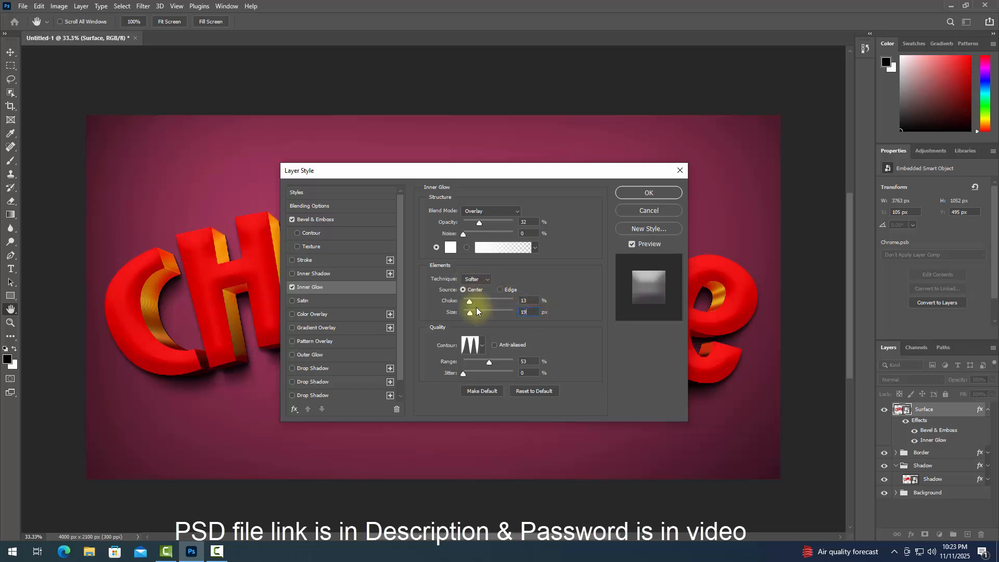
text(3)
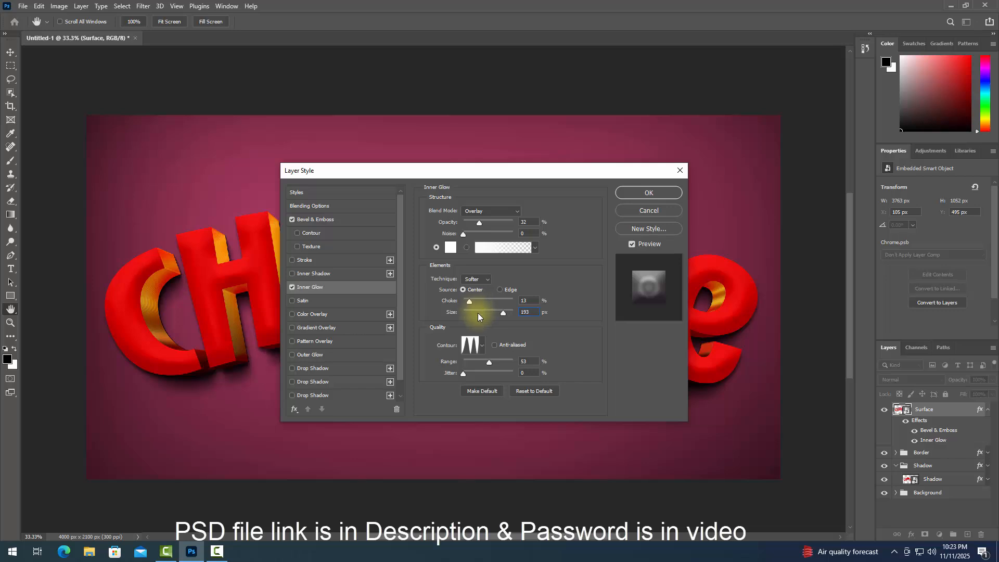
drag(489, 362, 463, 364)
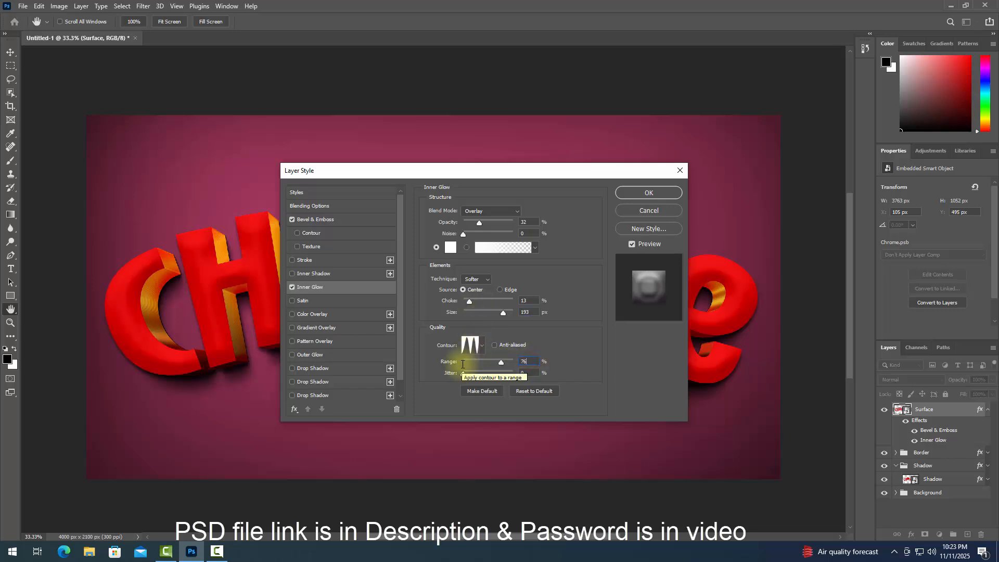
Step: Add a Color Overlay to the Surface layer in Hard Light mode with colour #297569 and 75% opacity
click(329, 314)
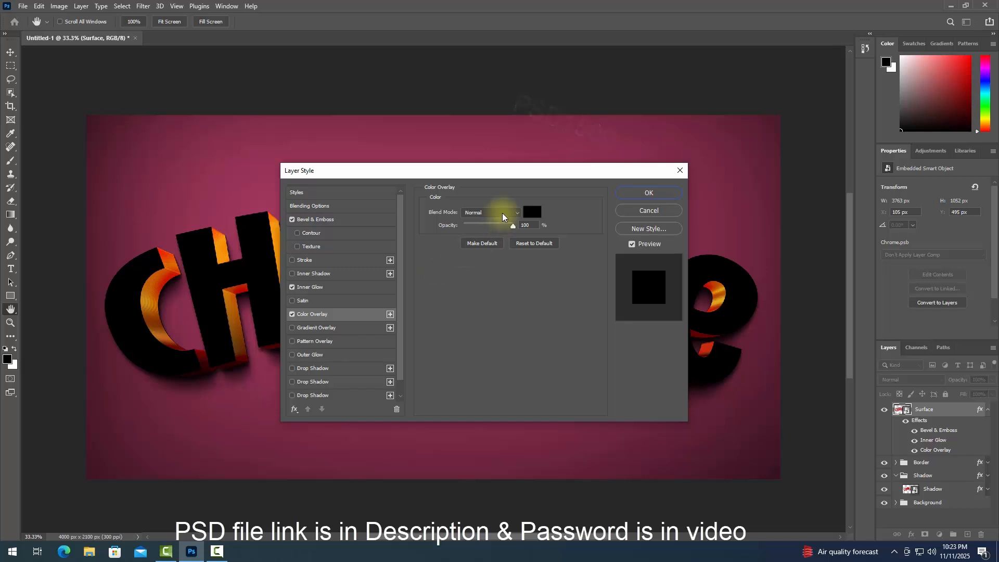
click(502, 213)
click(504, 354)
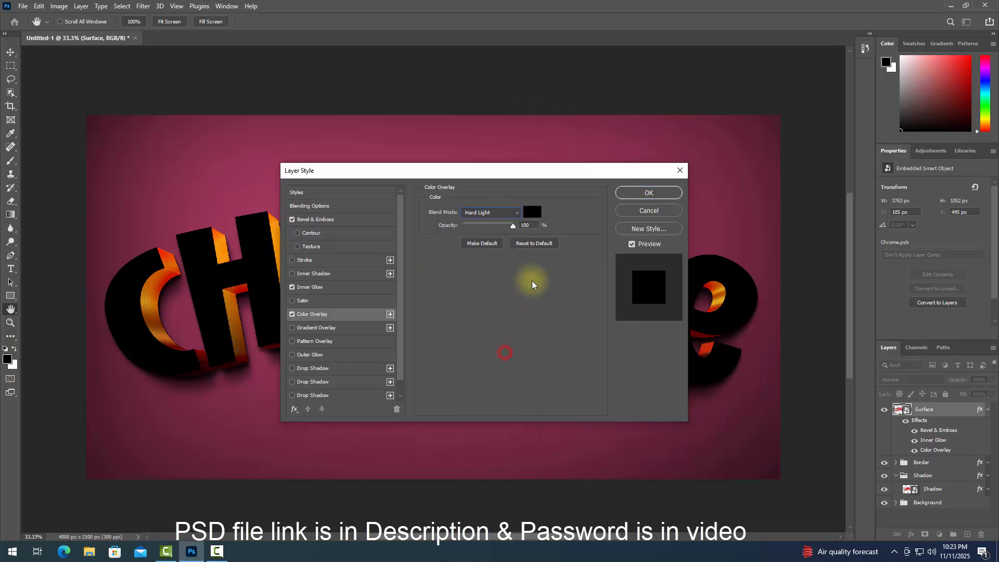
click(535, 212)
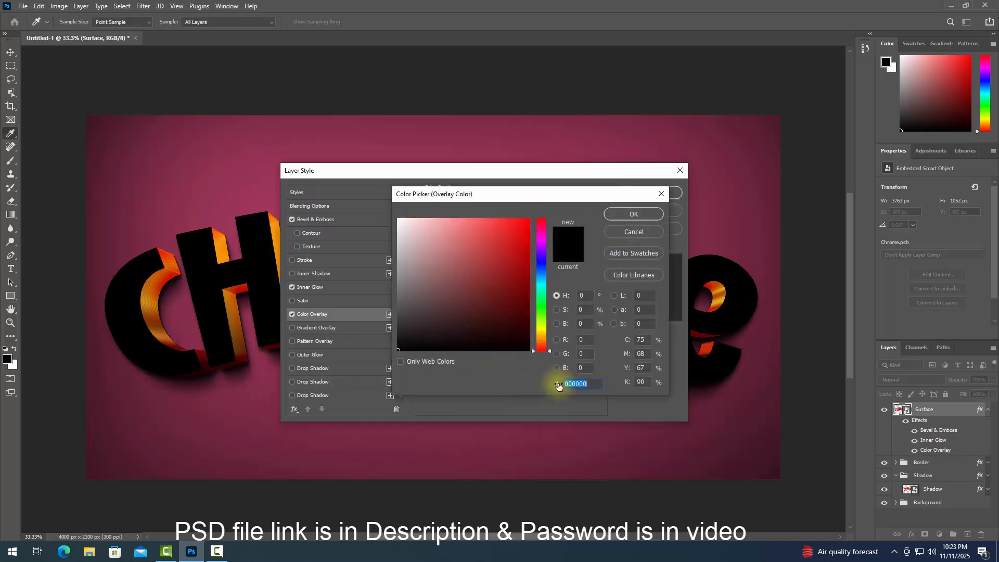
text(29)
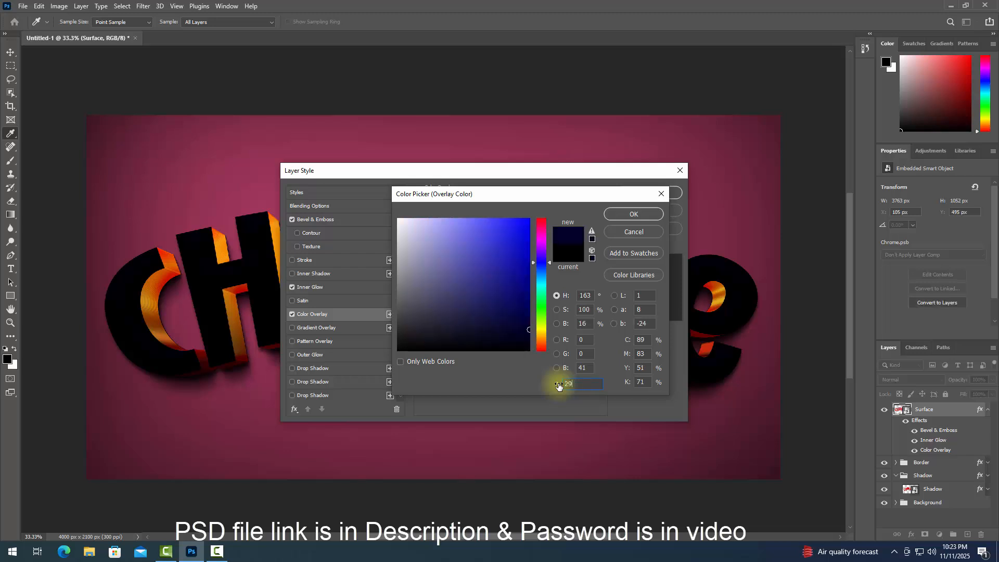
text(7569)
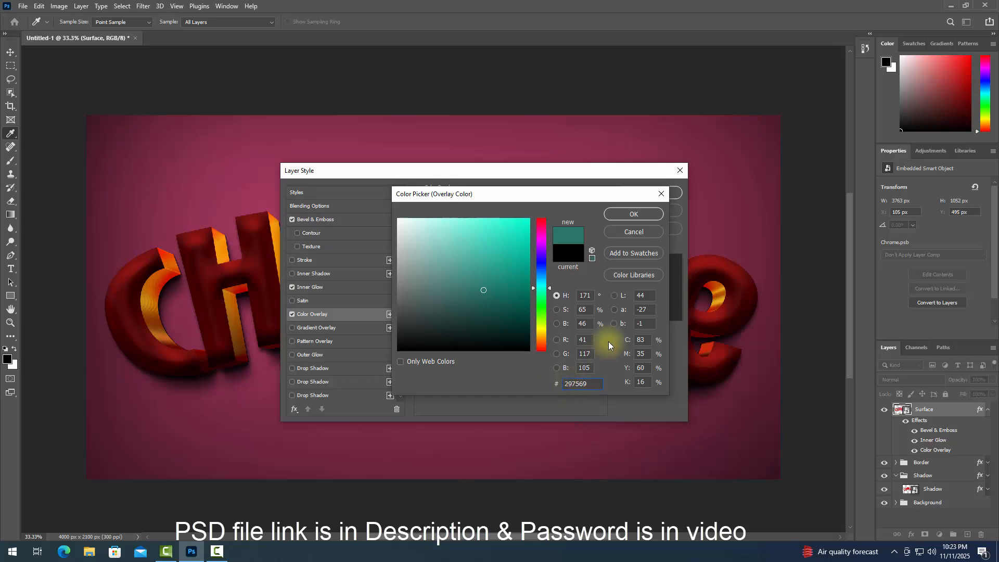
click(627, 217)
double_click(526, 225)
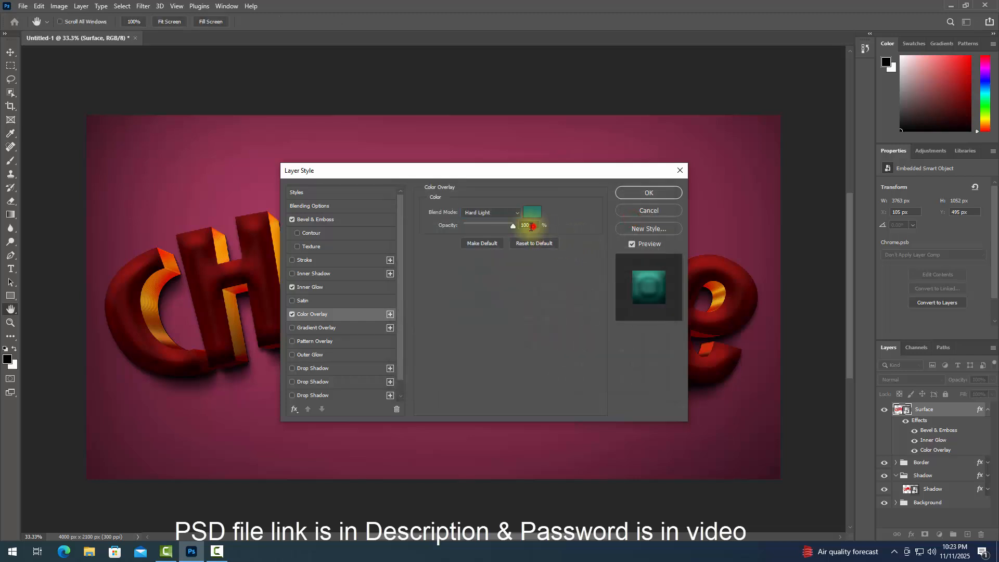
text(75)
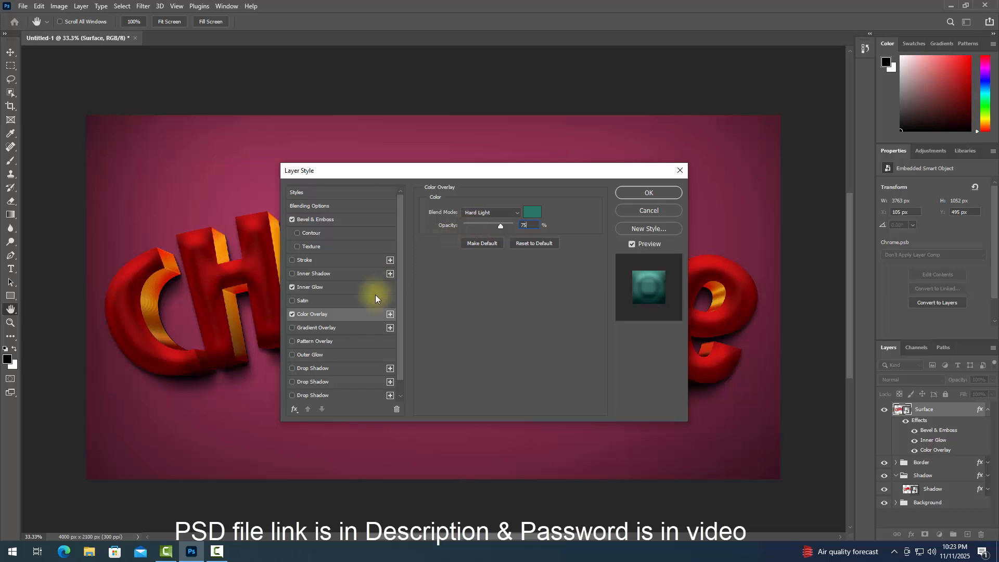
Step: Add an Outer Glow to the Surface layer with opacity 67%, spread 0% and size 16 px, and apply the layer styles
click(332, 356)
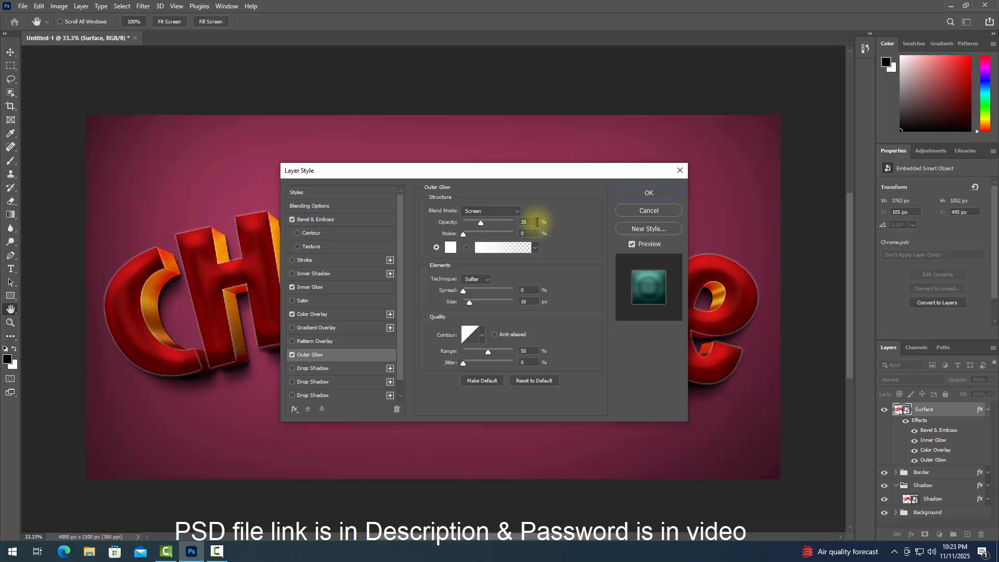
double_click(527, 222)
text(6)
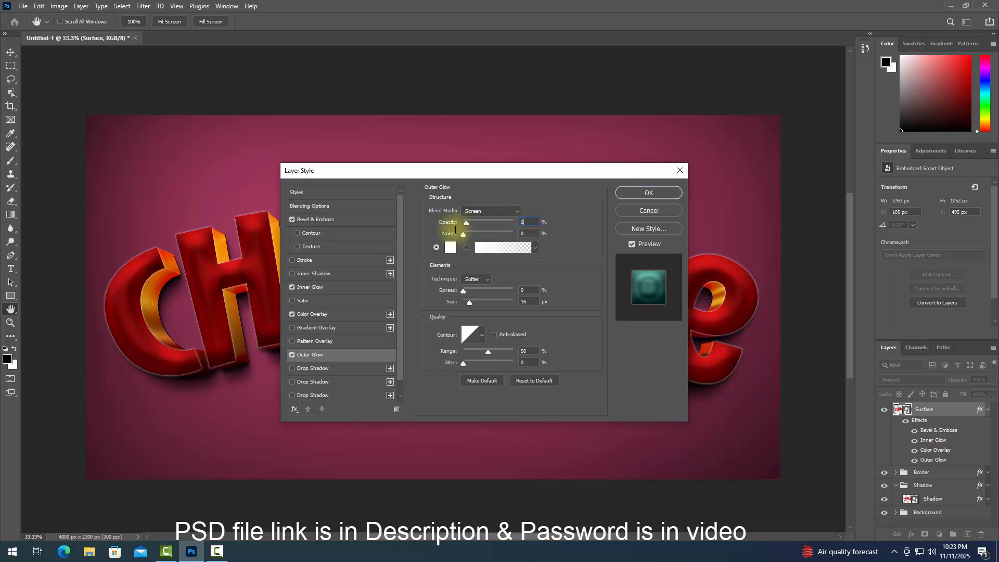
text(7)
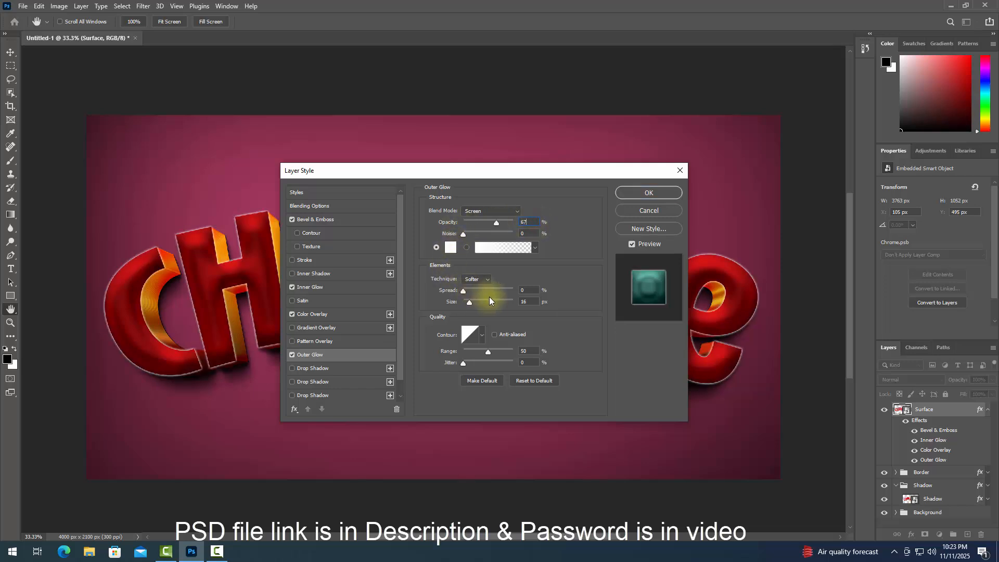
double_click(526, 289)
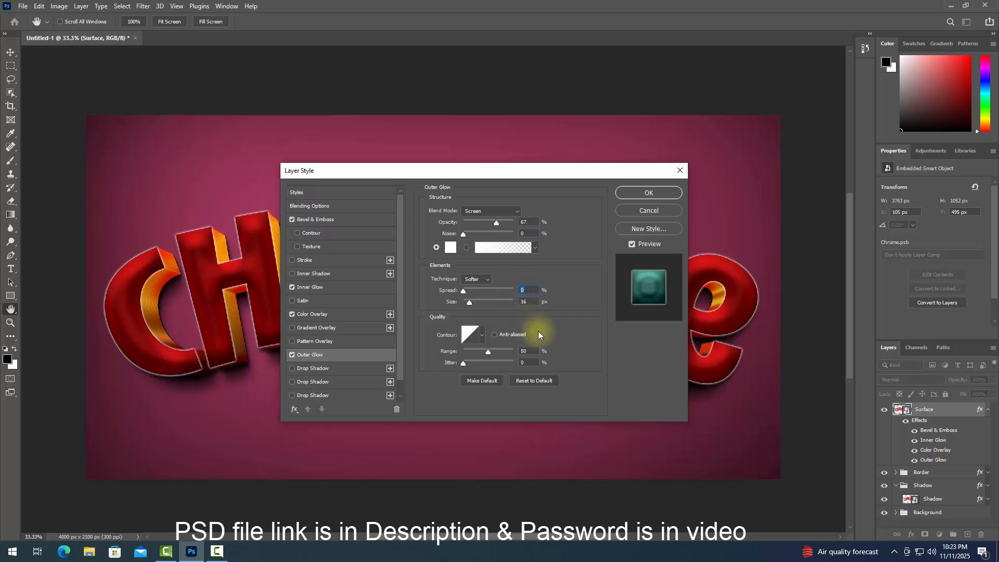
double_click(532, 302)
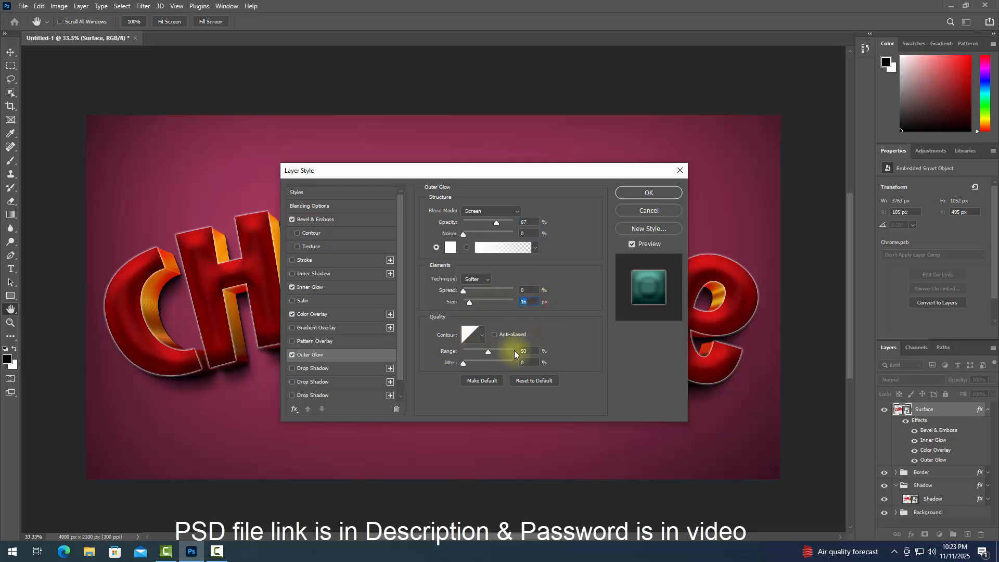
click(651, 192)
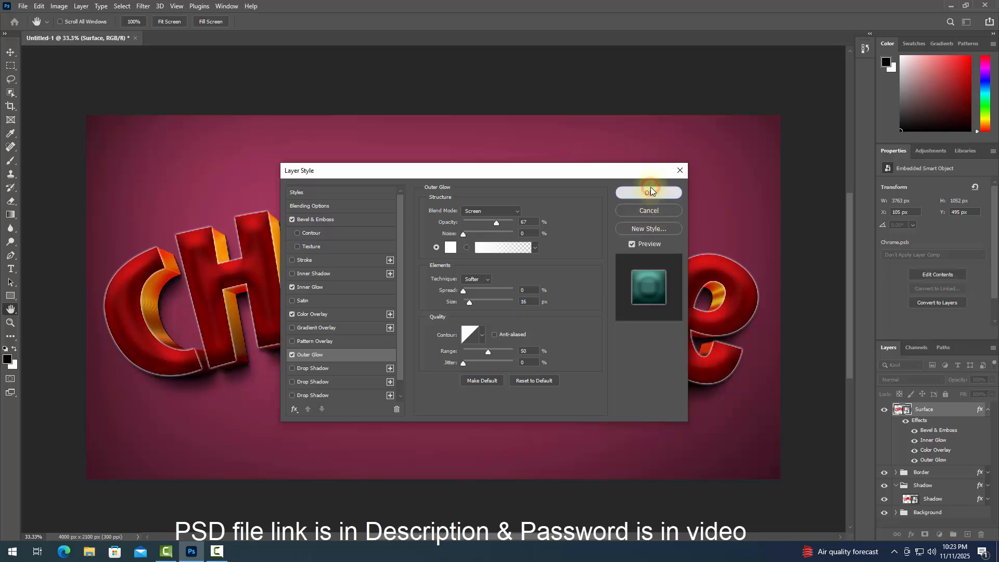
click(988, 410)
Step: Duplicate the Surface layer while repeating the last transform, and set the copy's fill opacity to 0%
key(ctrl+shift+alt+t)
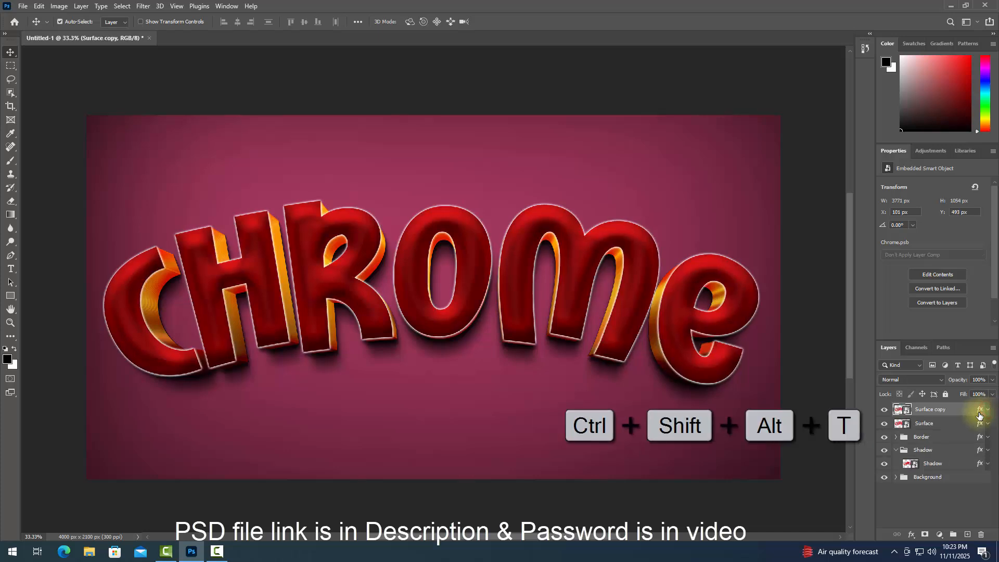
double_click(978, 415)
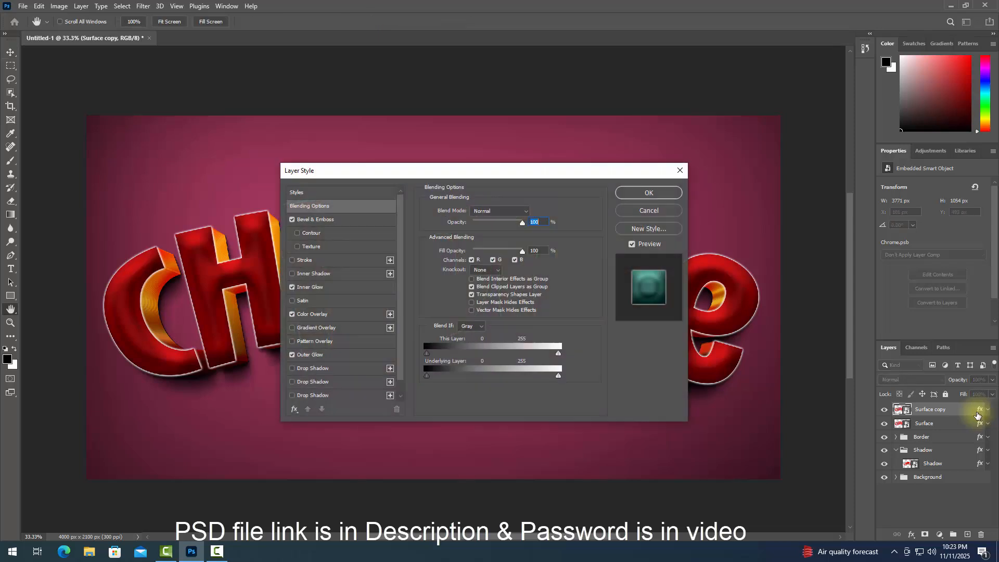
click(535, 251)
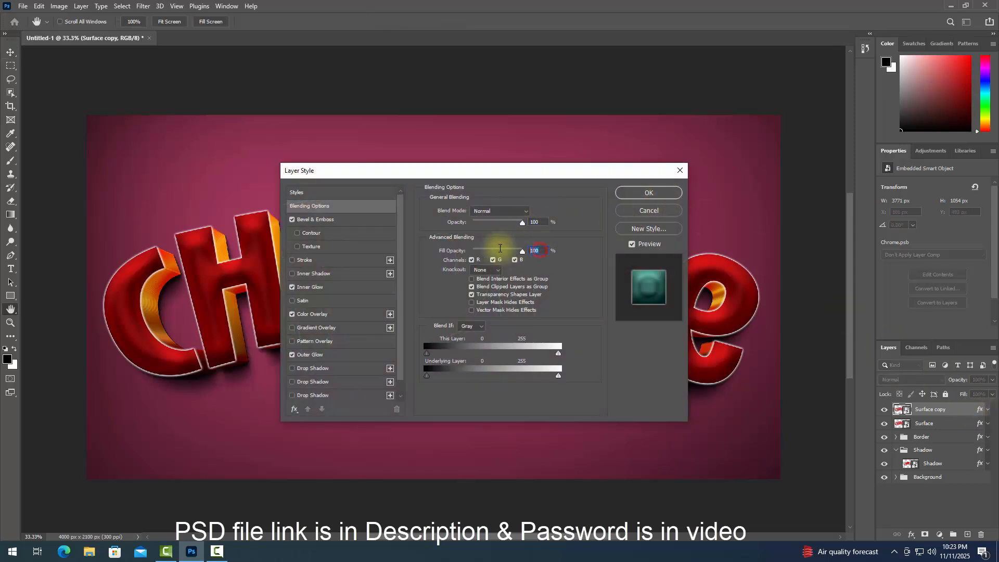
text(0)
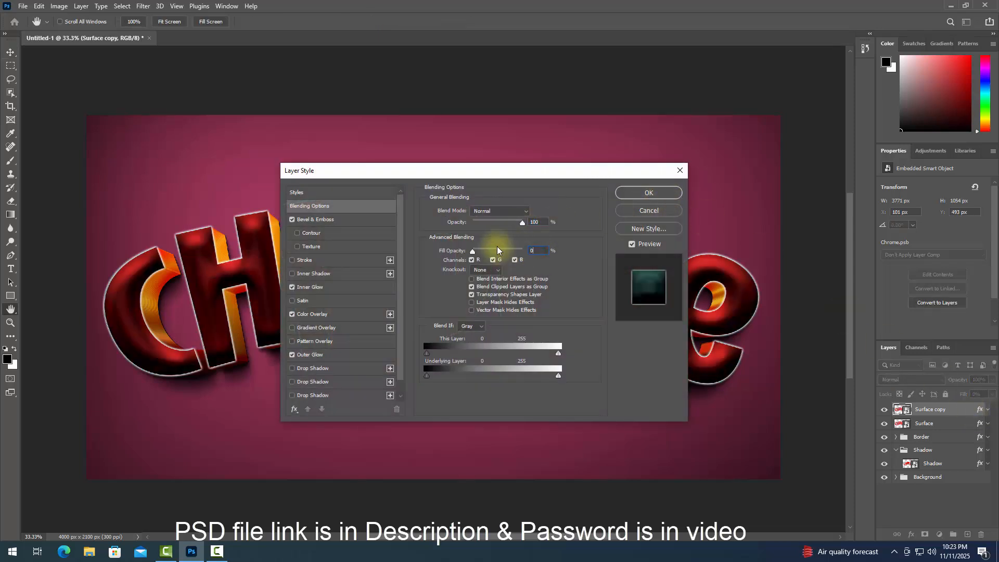
Step: Change the Surface copy's bevel to size 1 px and soften 0 px, with the highlight mode set to Color Dodge
click(364, 219)
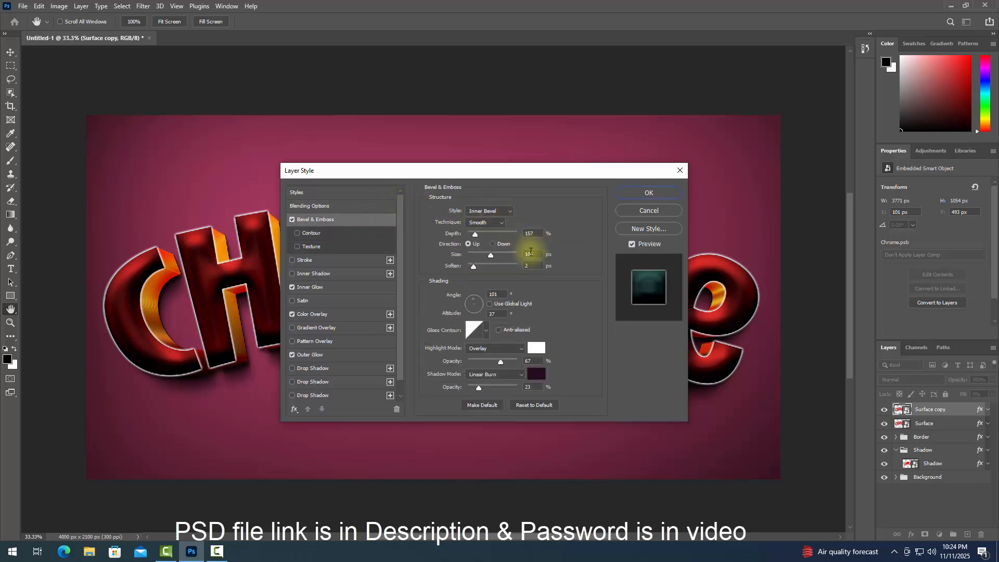
click(531, 254)
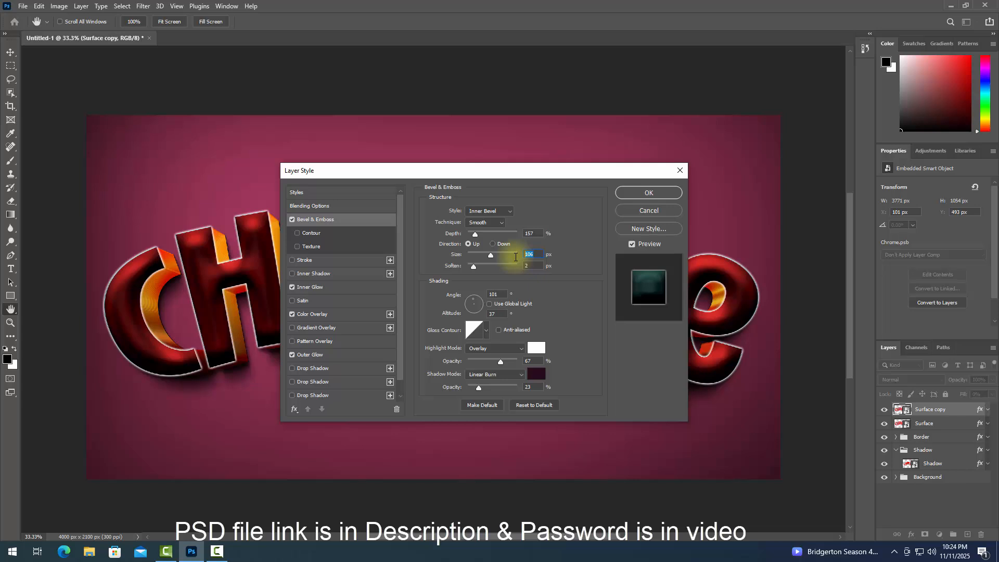
text(1)
click(537, 266)
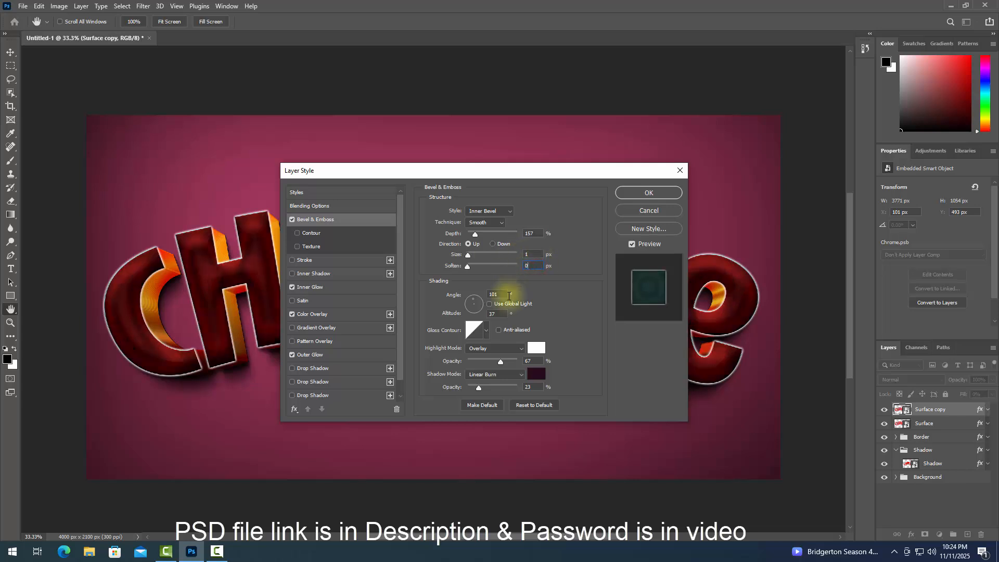
click(485, 348)
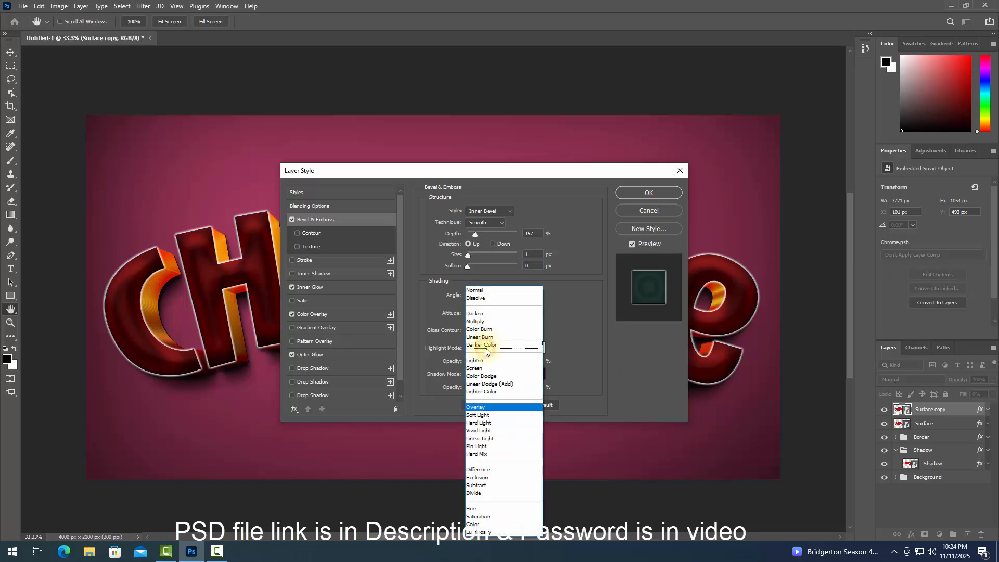
click(492, 376)
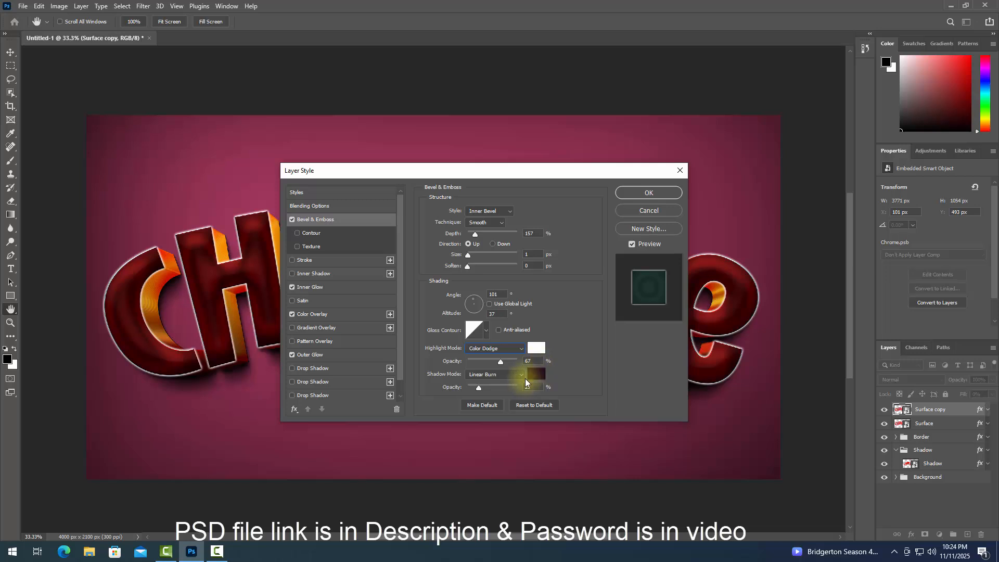
Step: Set the Surface copy's bevel shadow colour to #f81df0 and turn off its Inner Glow
click(535, 378)
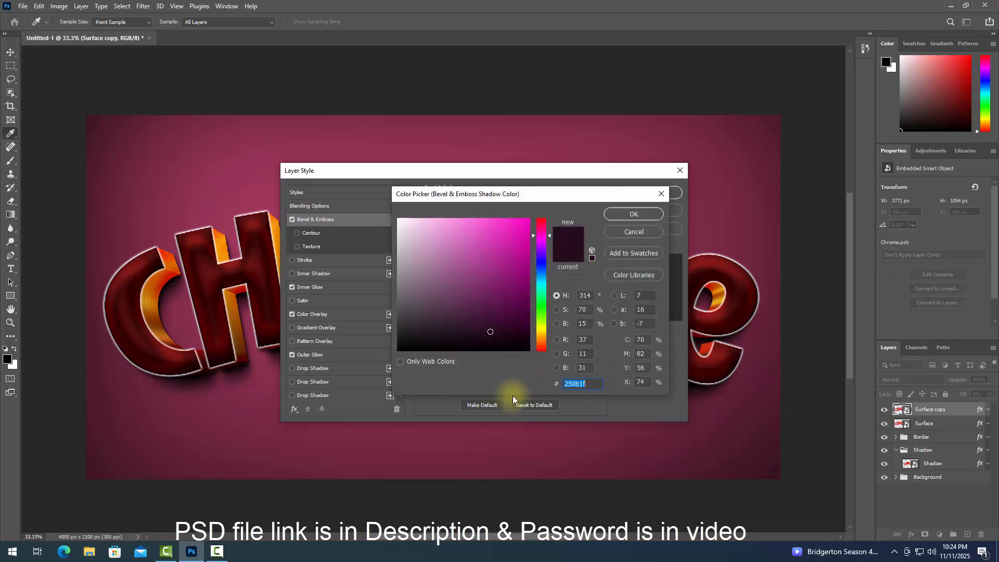
text(f8)
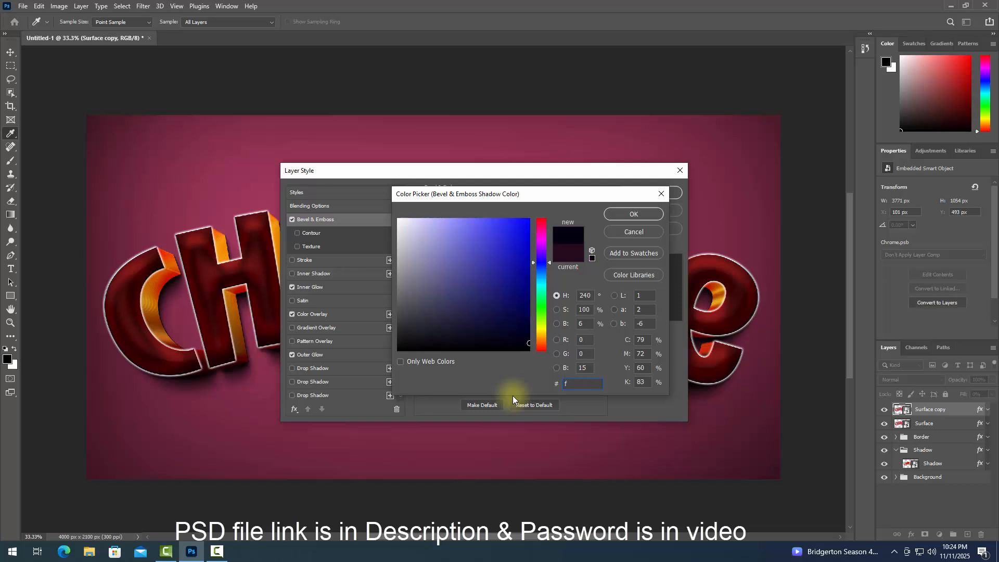
text(1df0)
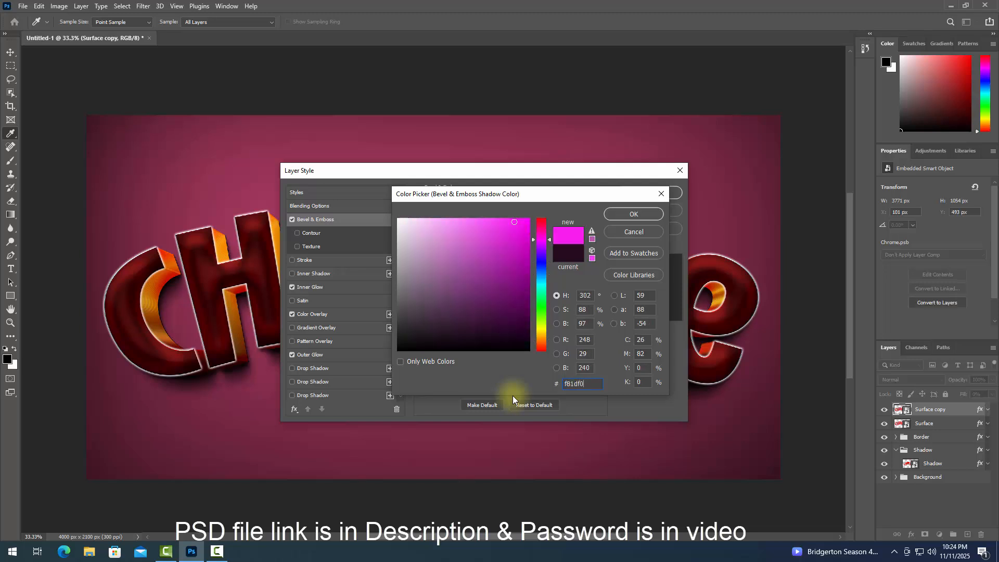
click(626, 214)
drag(539, 387, 520, 391)
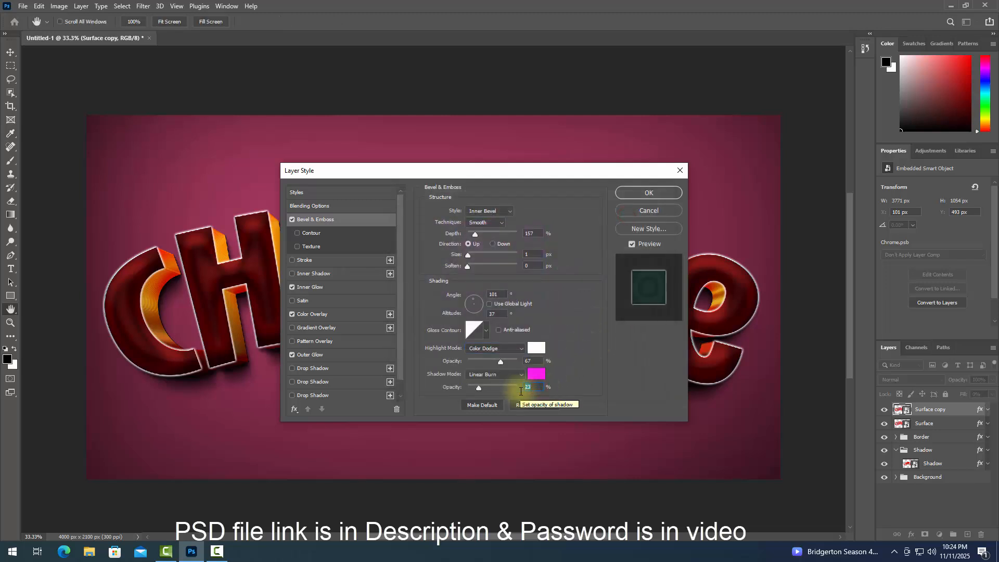
click(292, 286)
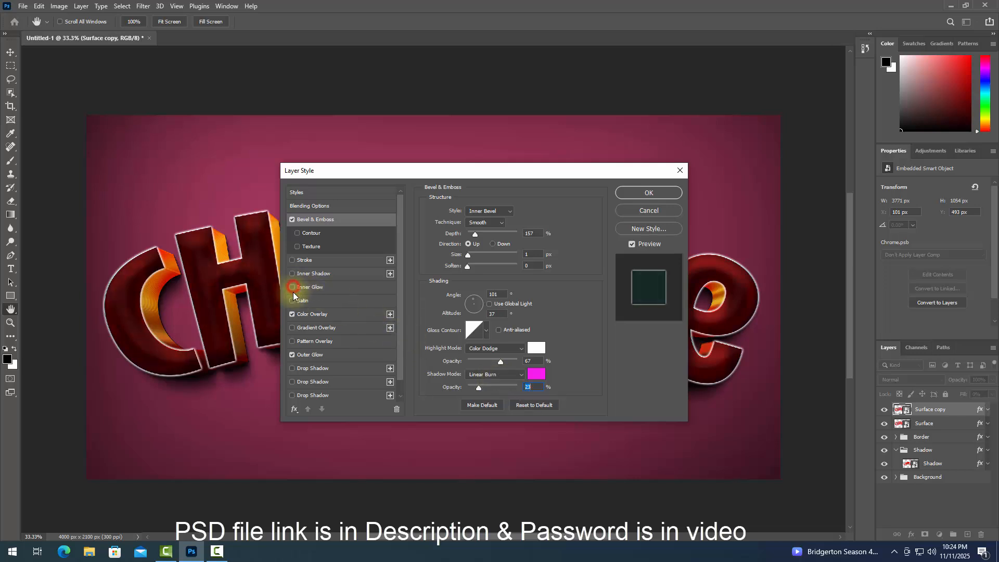
Step: Turn off the Surface copy's Color Overlay and Outer Glow, and apply the layer style changes
click(292, 314)
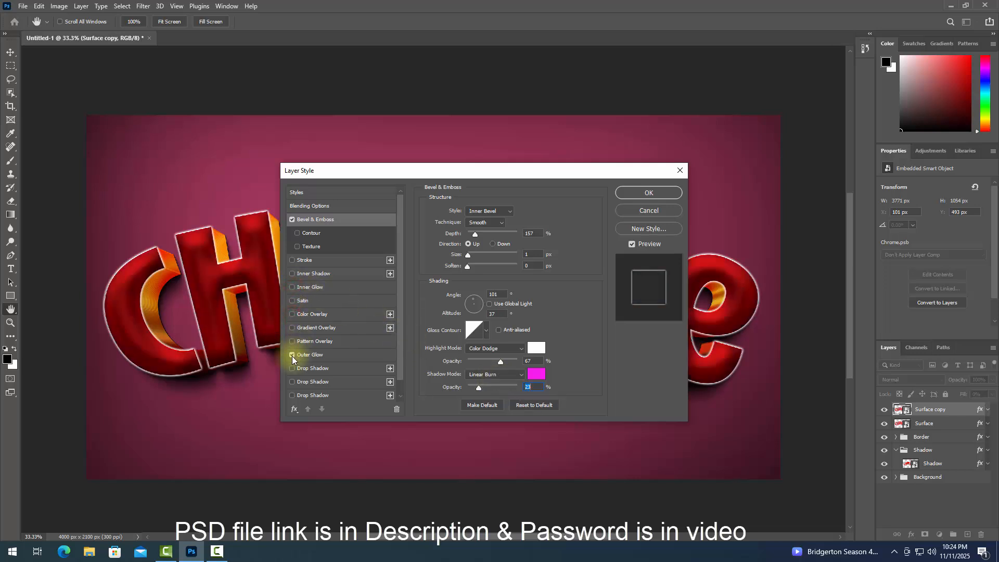
click(292, 355)
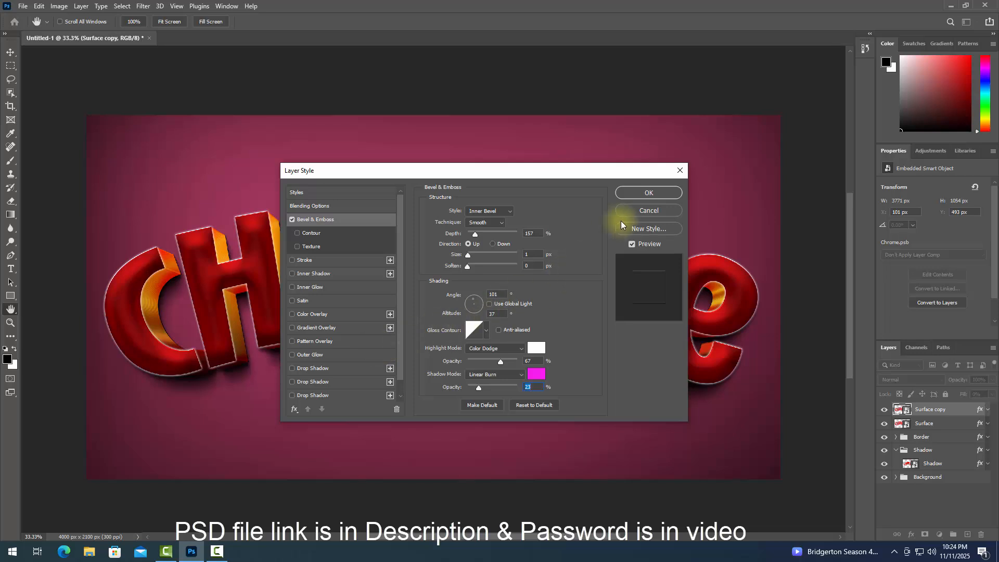
click(637, 193)
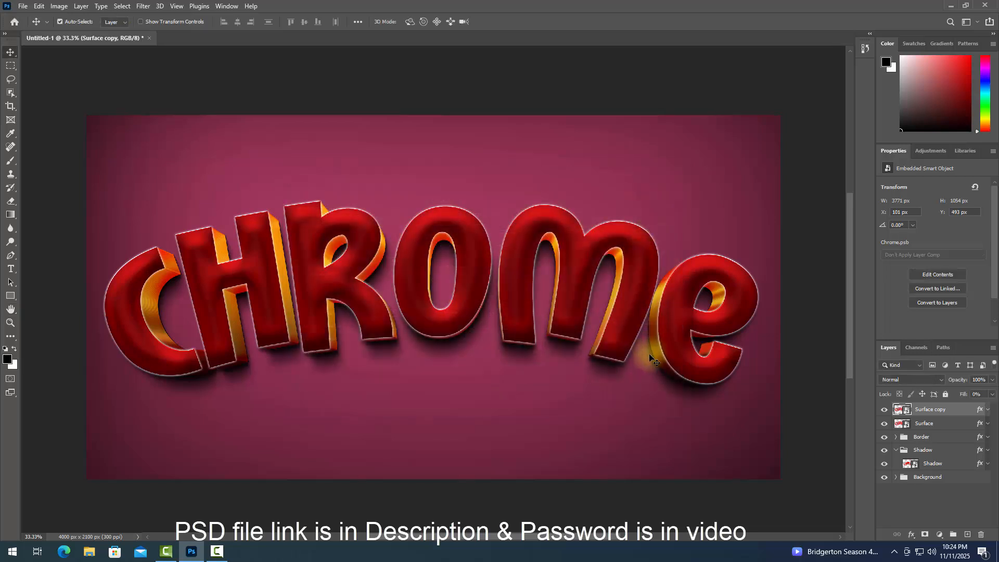
Step: Duplicate the Surface copy layer twice while repeating the last transform
key(ctrl+shift+alt+t)
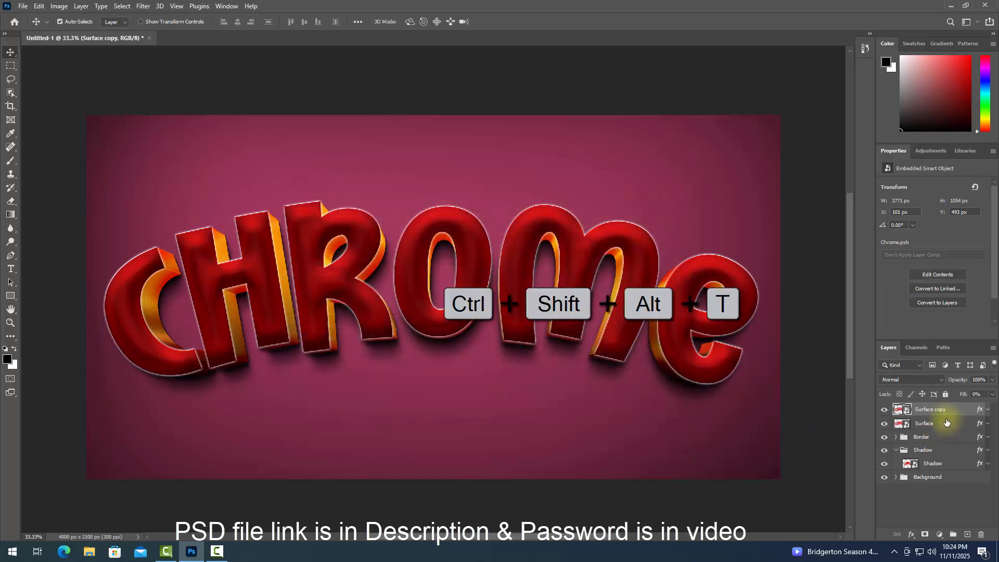
key(ctrl+shift+alt+t)
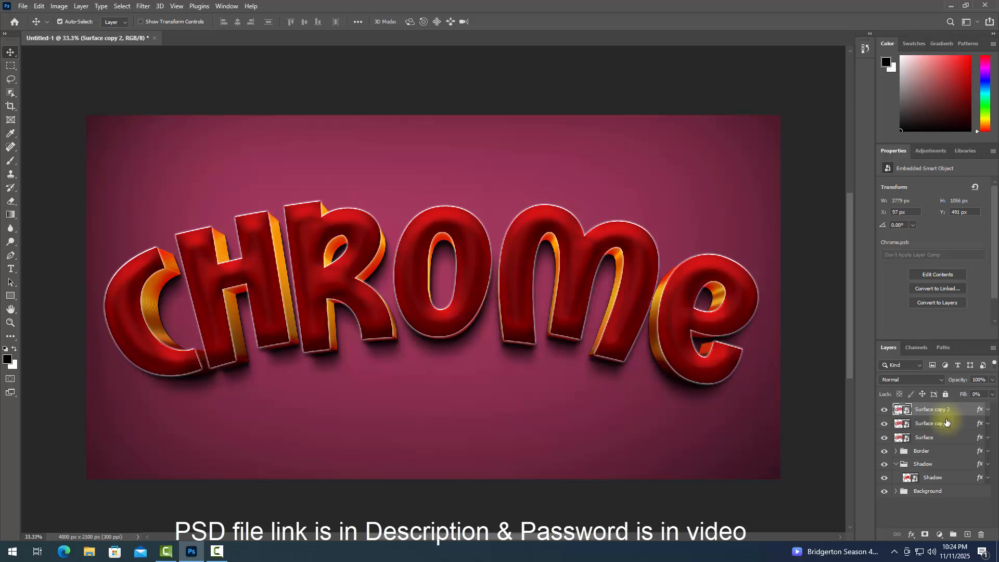
key(ctrl+shift+alt+t)
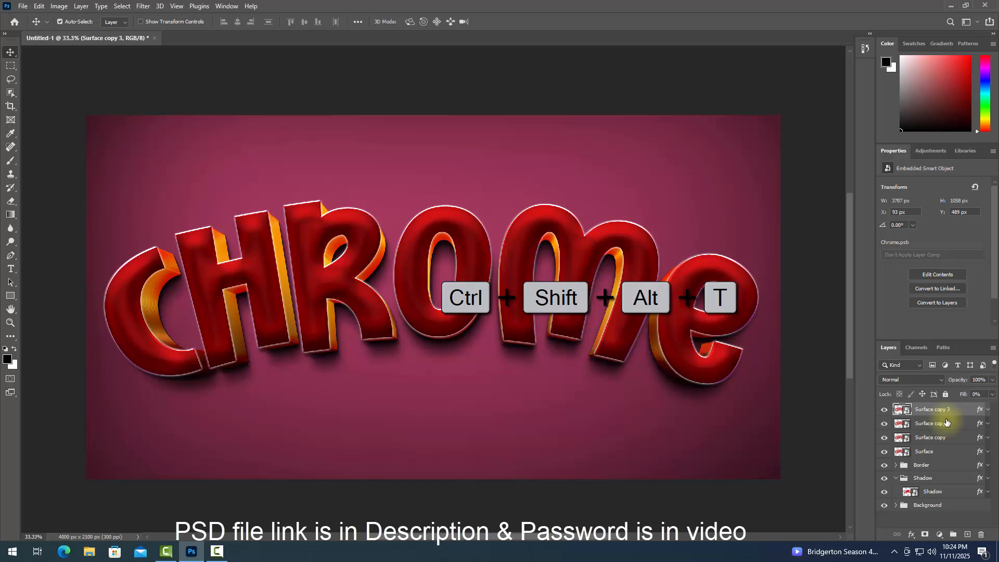
Step: Group the Surface layer and its first two copies, leaving out the topmost copy, and name the group Surface
shift+click(938, 451)
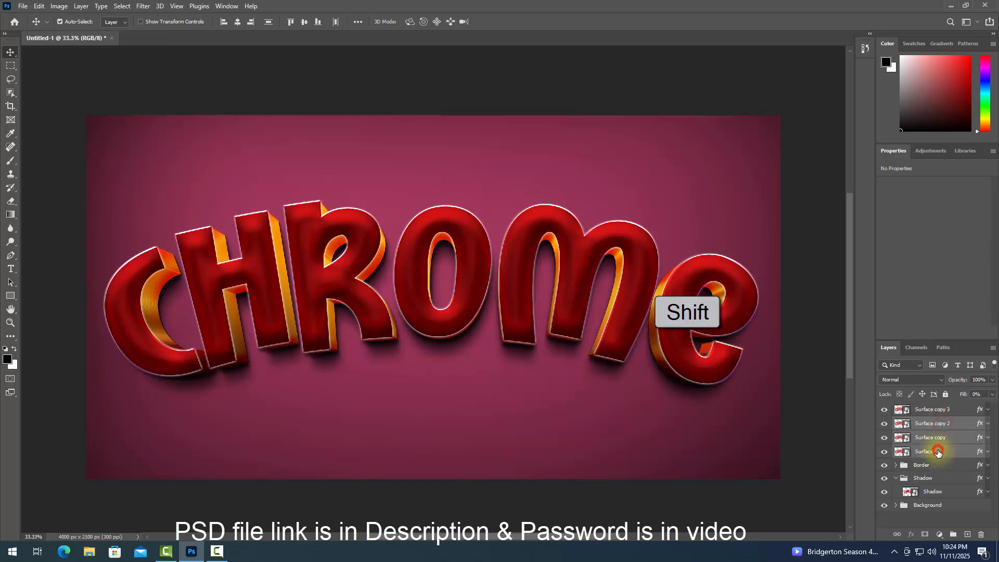
click(953, 534)
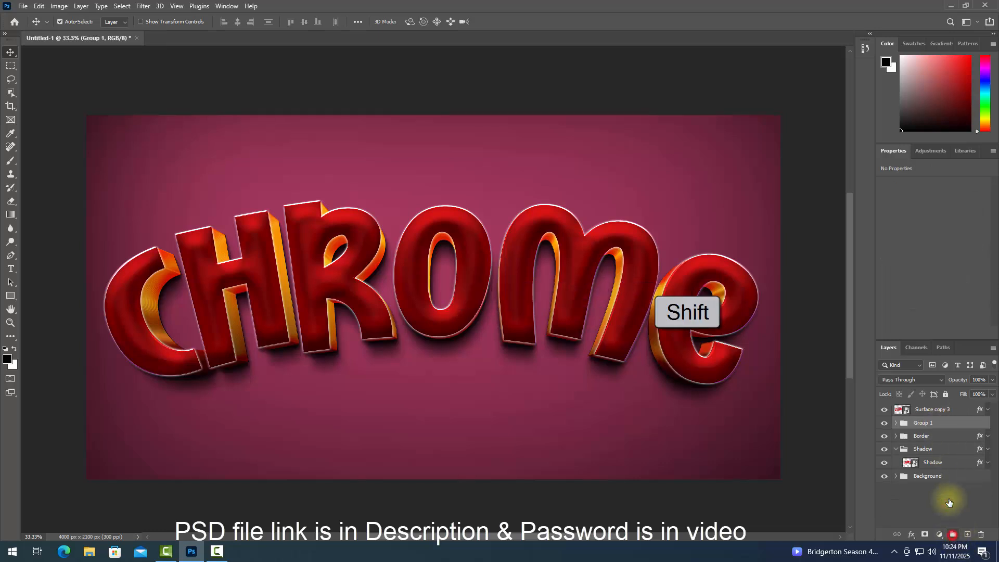
double_click(924, 423)
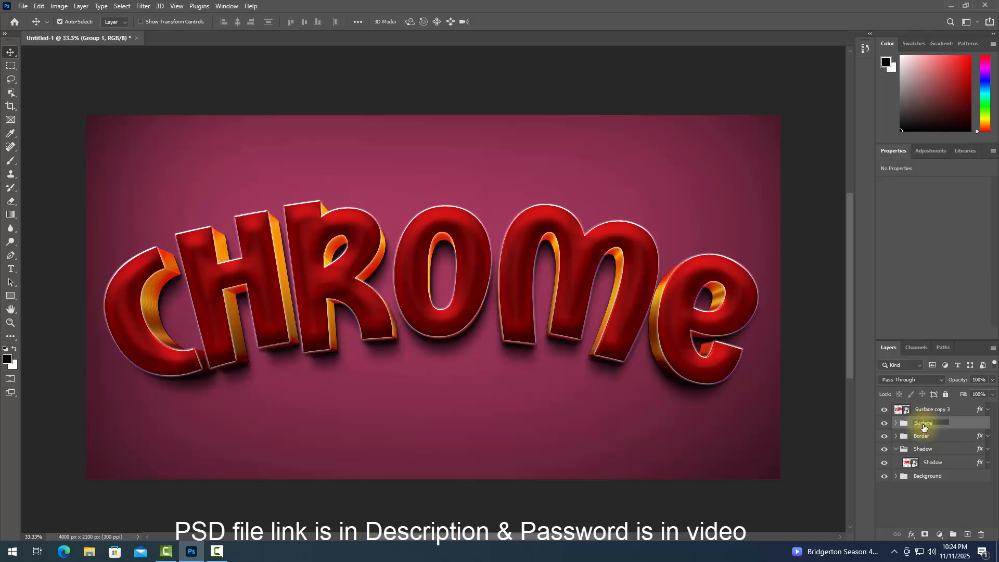
key(Return)
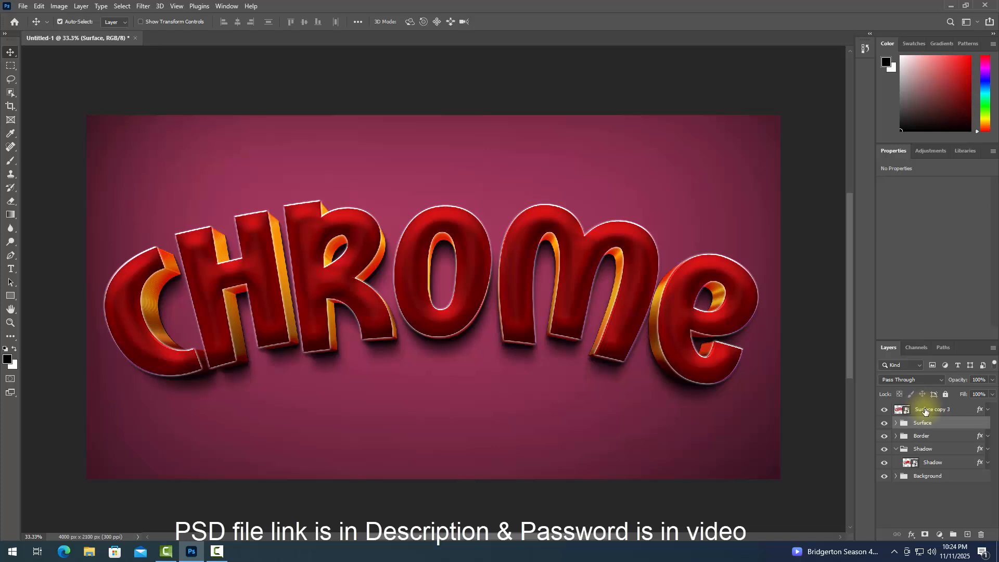
Step: Rename the topmost Surface copy as "Change your text from here", clear its layer style and hide it
double_click(926, 409)
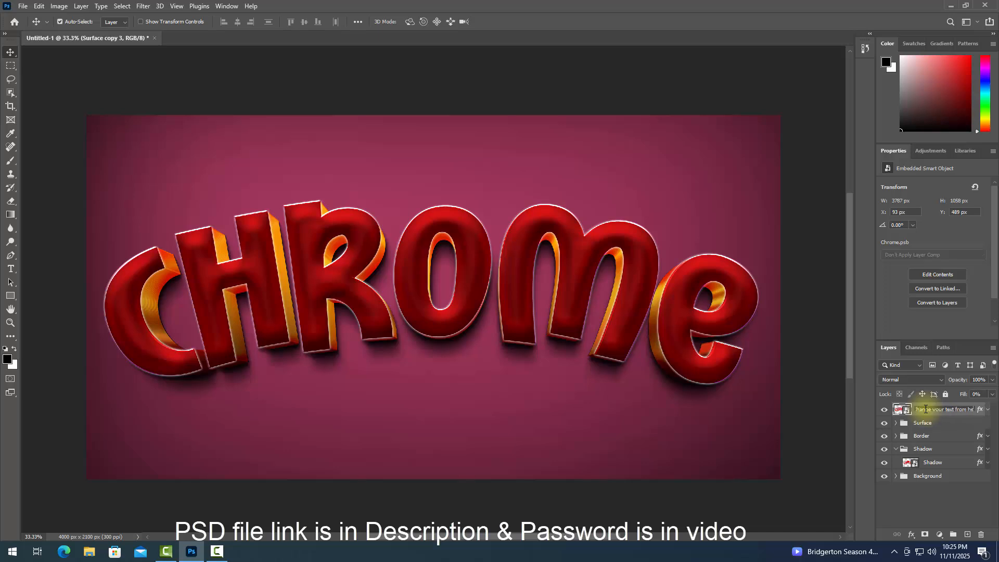
key(Return)
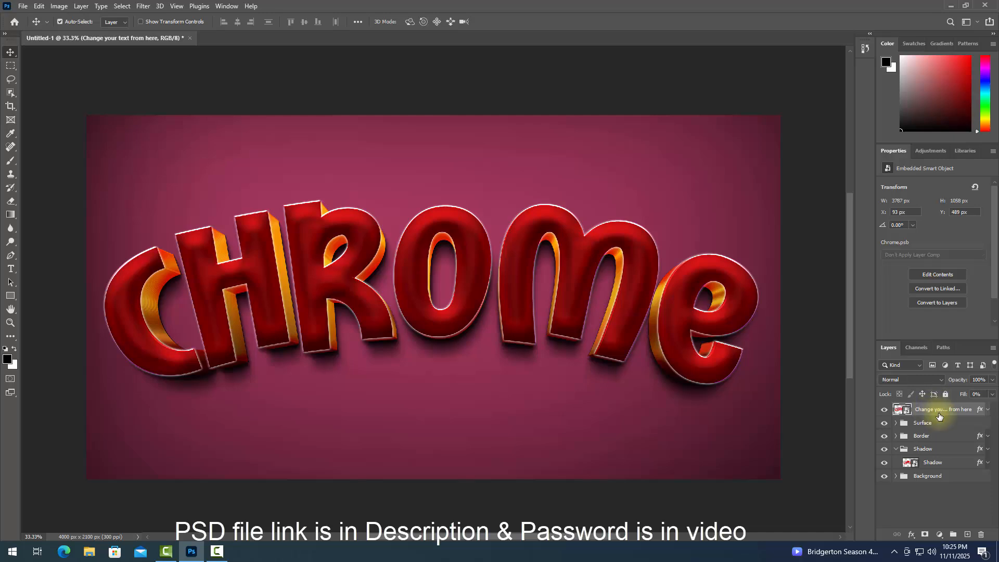
right_click(939, 415)
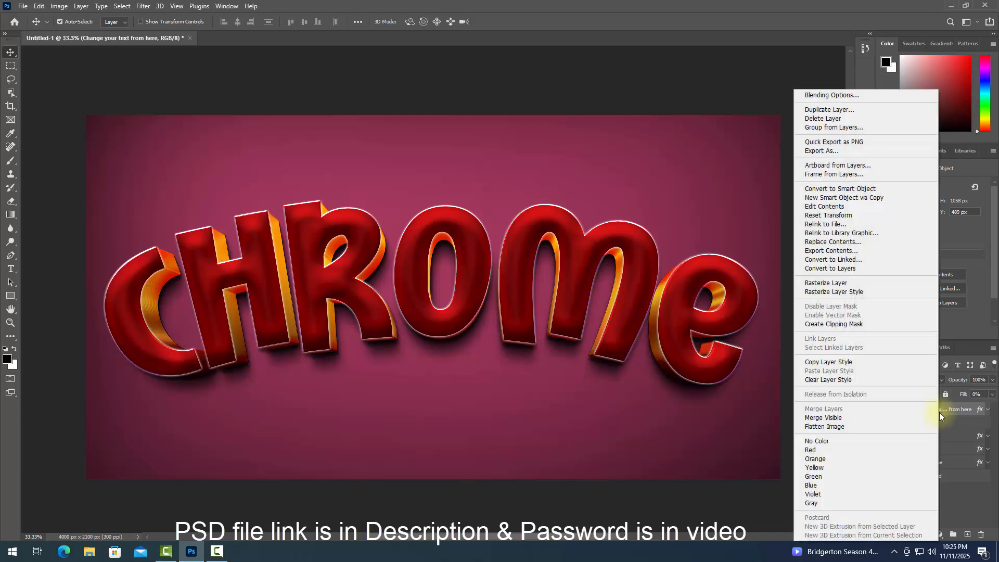
click(848, 379)
click(883, 409)
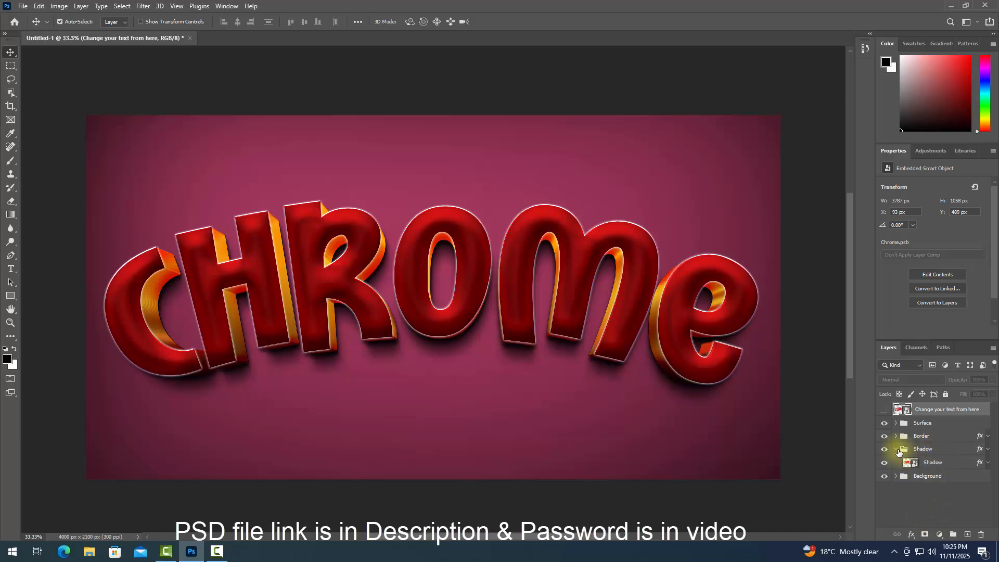
Step: Collapse the Shadow group and add a Hue/Saturation adjustment layer above all layers with hue set to -20
click(896, 449)
click(939, 534)
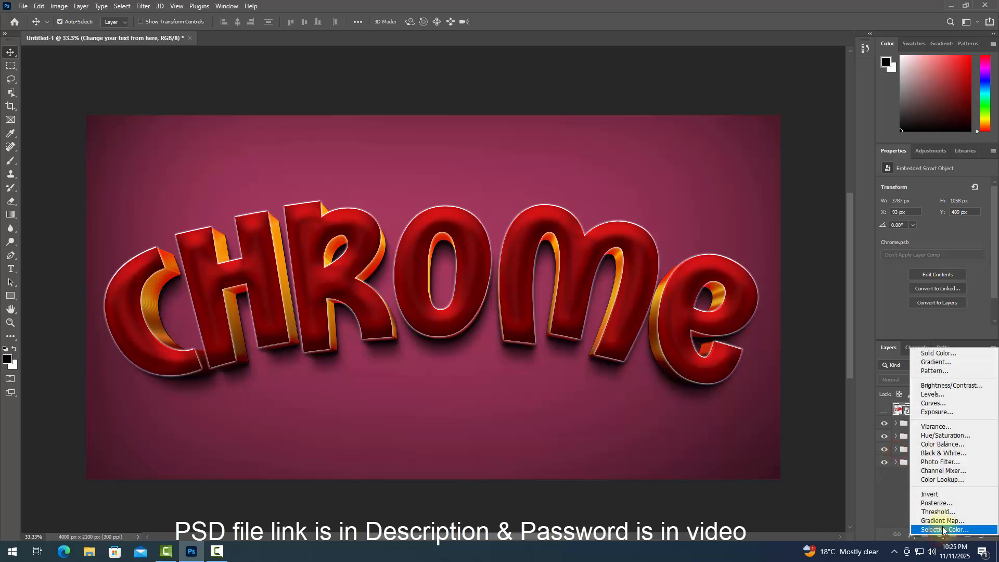
click(953, 435)
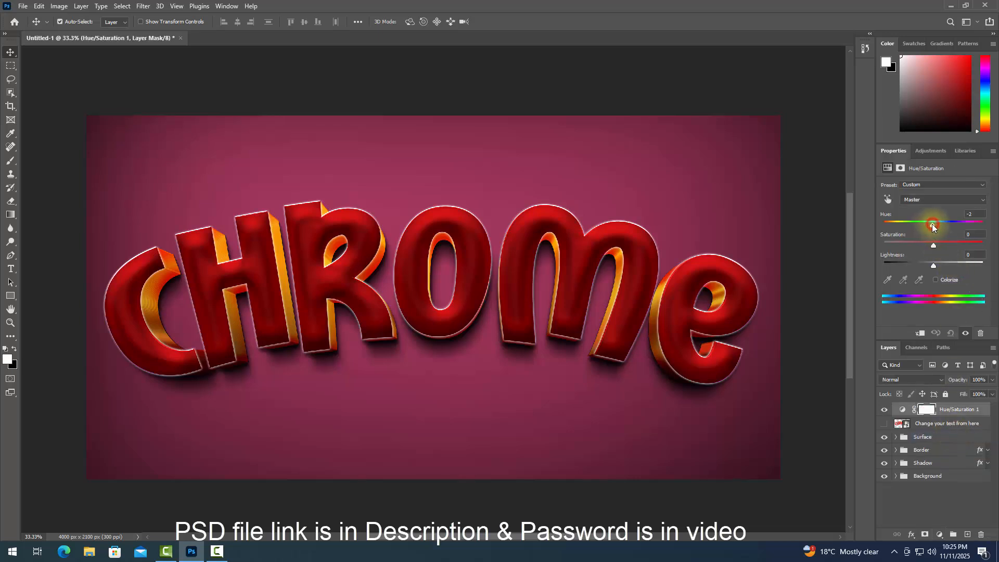
drag(926, 224, 925, 225)
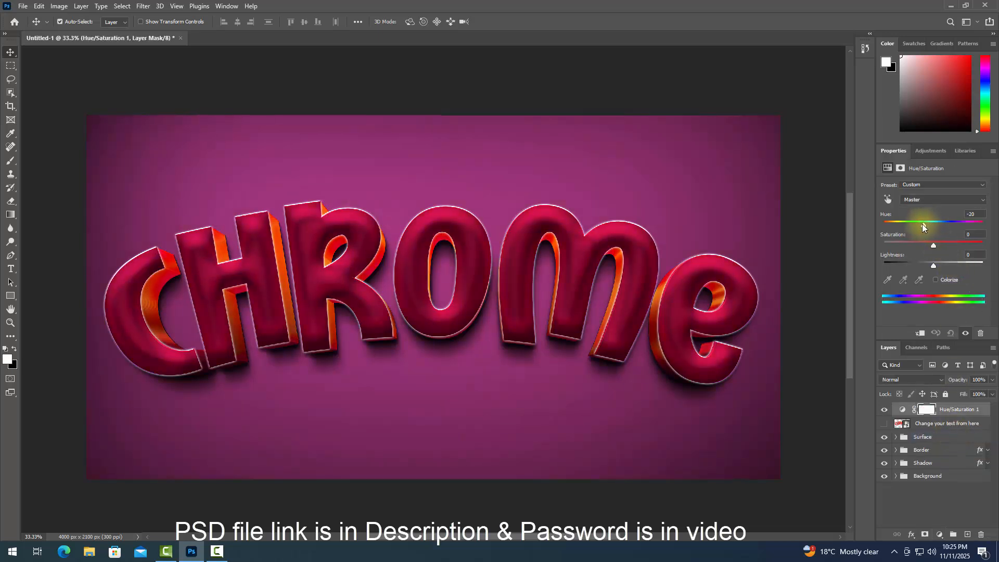